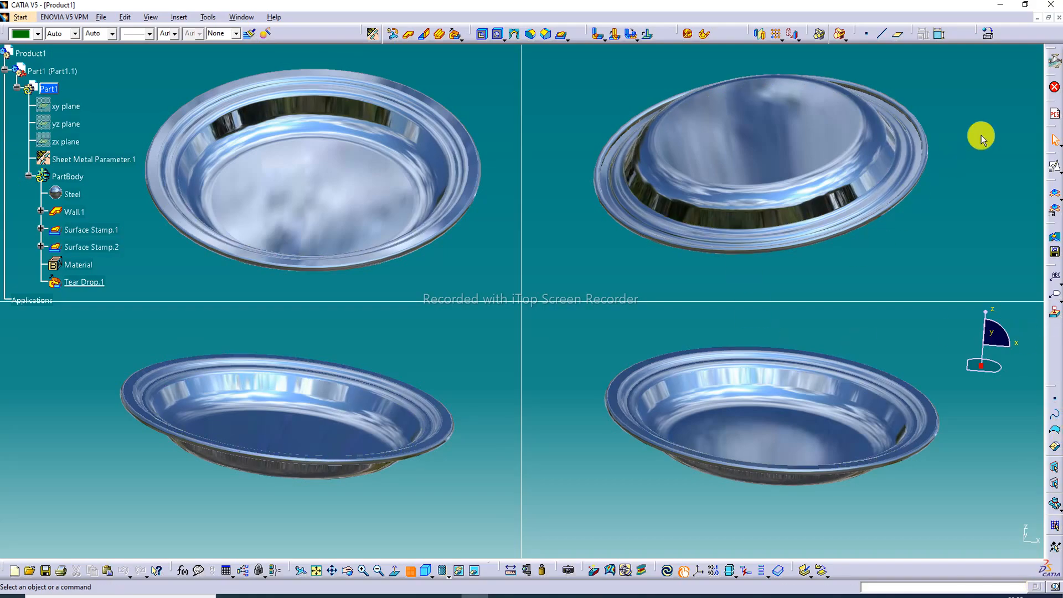
- Examine the finished steel plate from several angles, checking its interior, rim and side profile
click(410, 571)
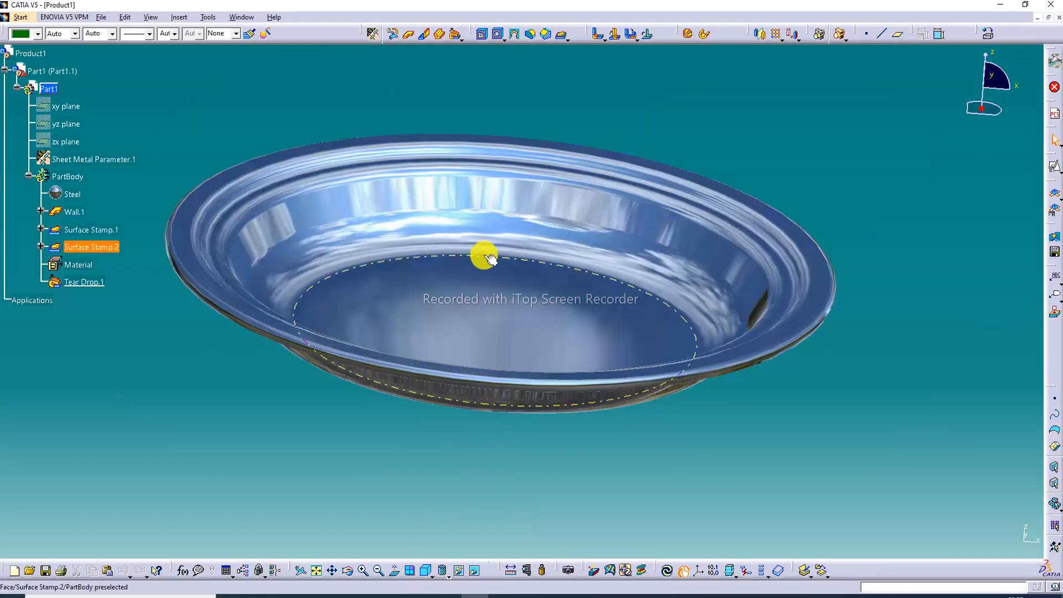
click(424, 570)
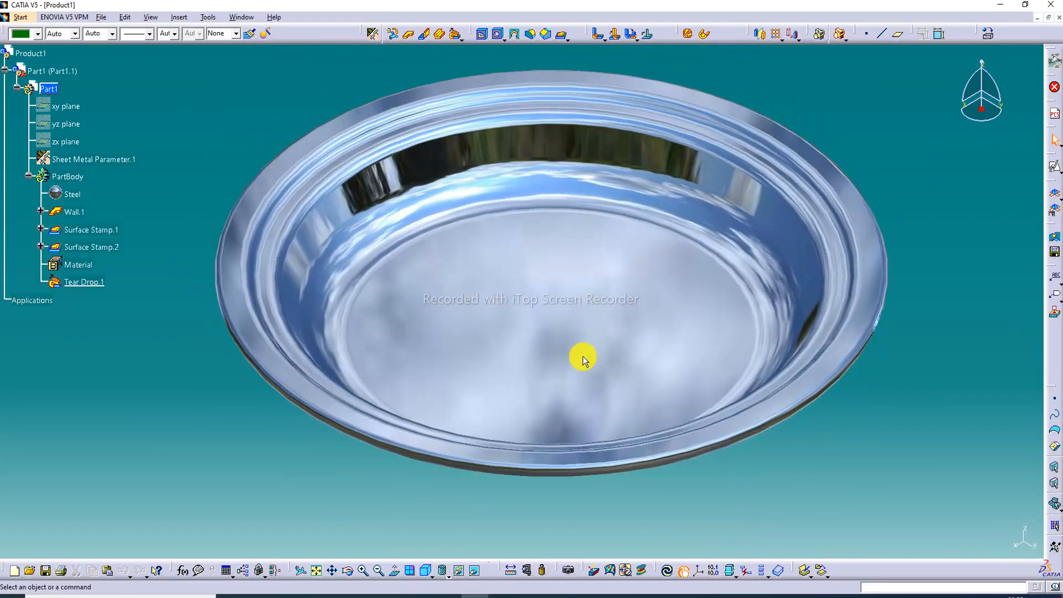
middle_drag(583, 357, 620, 366)
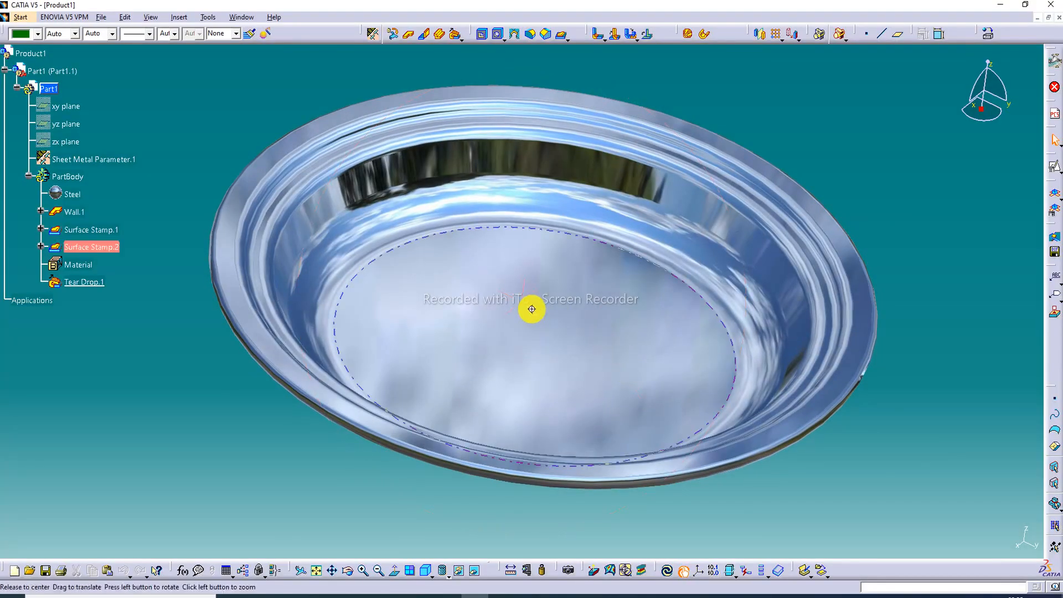
middle_drag(534, 304, 576, 175)
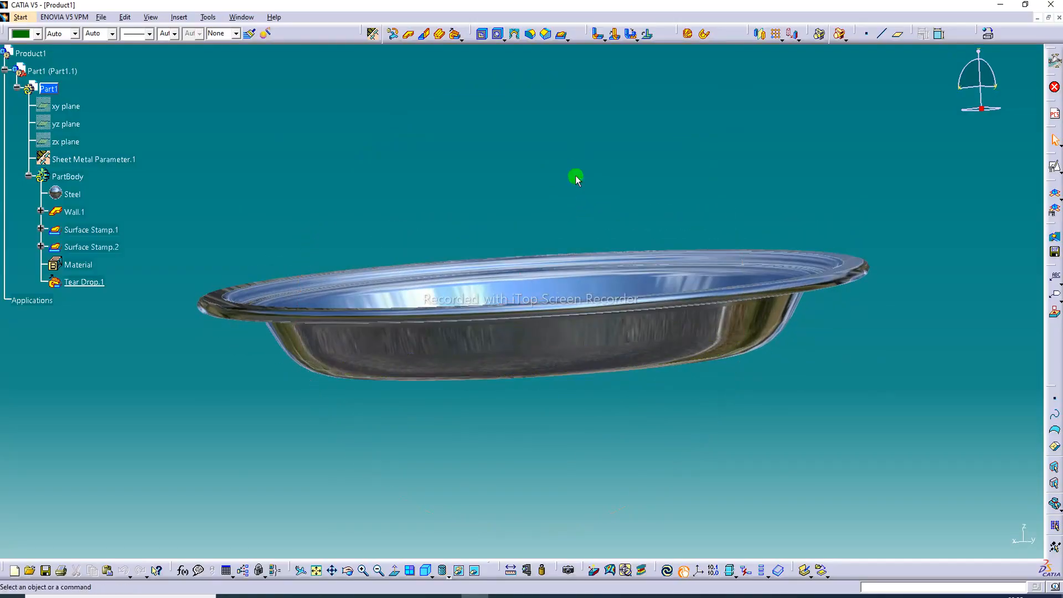
middle_drag(451, 268, 505, 288)
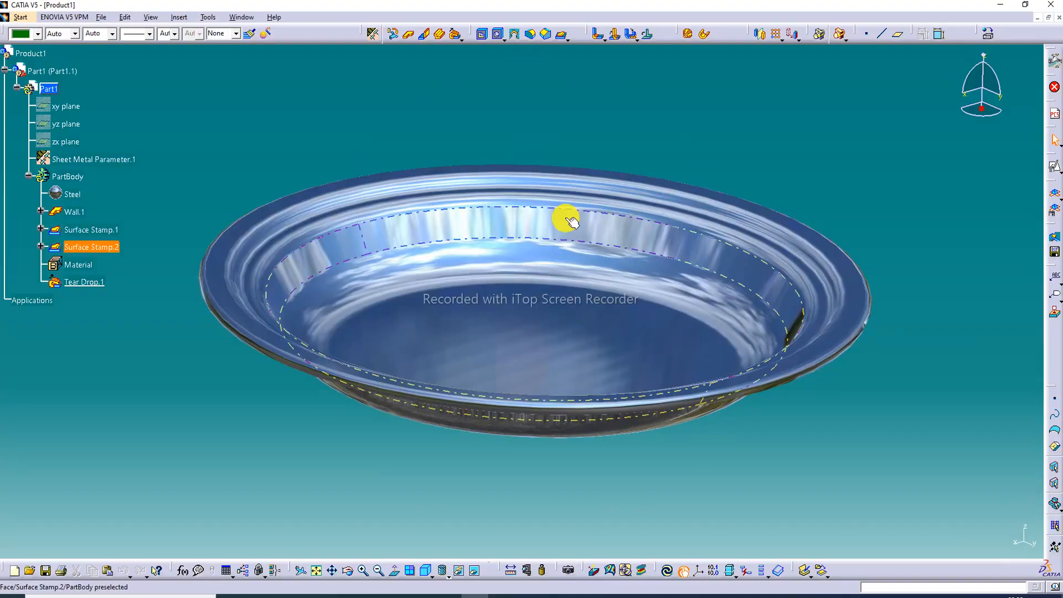
middle_drag(565, 219, 570, 265)
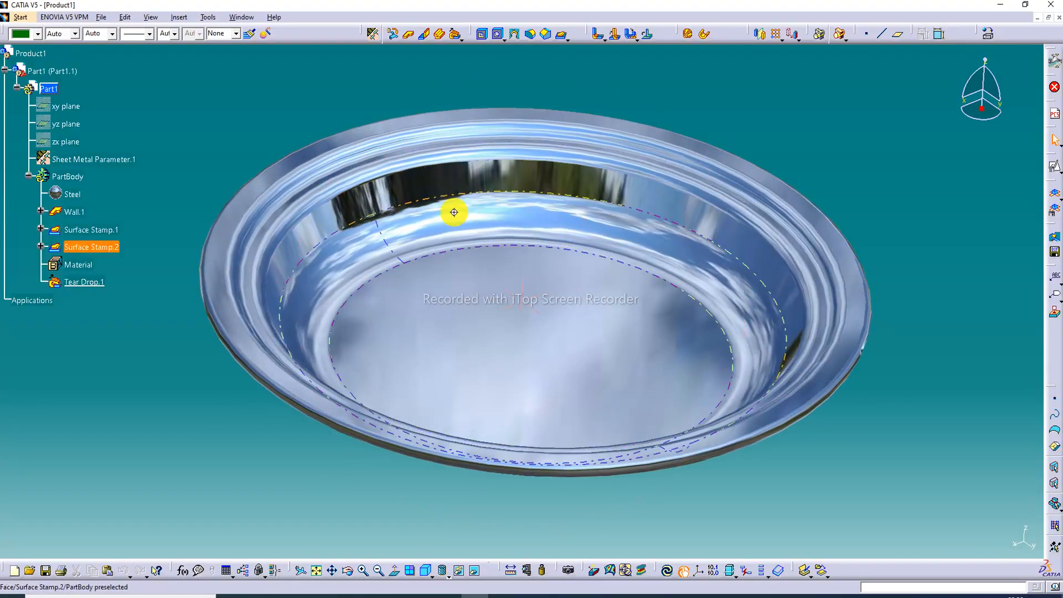
middle_drag(450, 211, 257, 105)
middle_drag(593, 147, 613, 242)
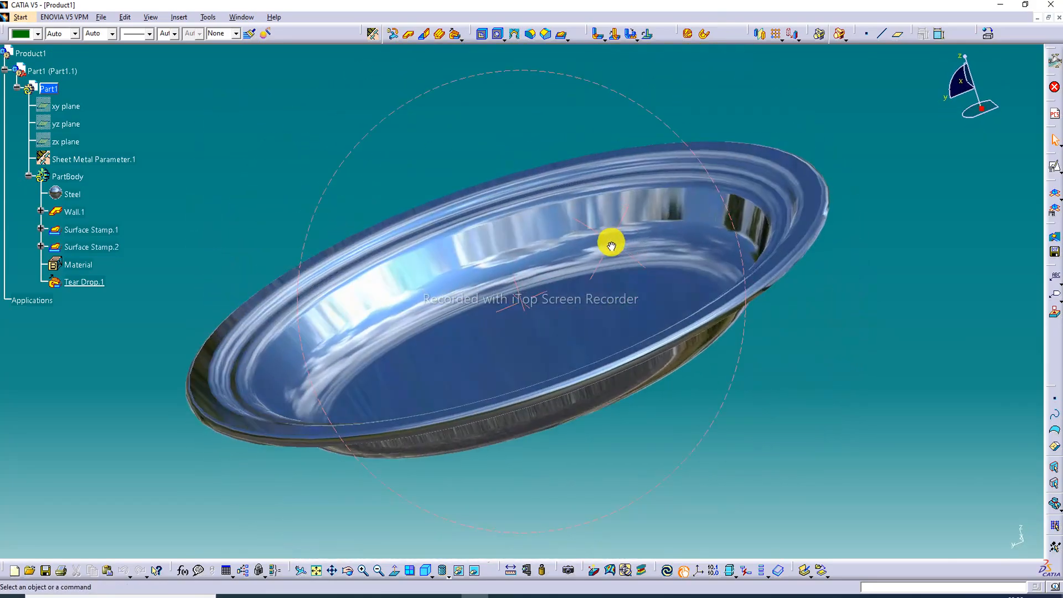
middle_drag(759, 168, 606, 249)
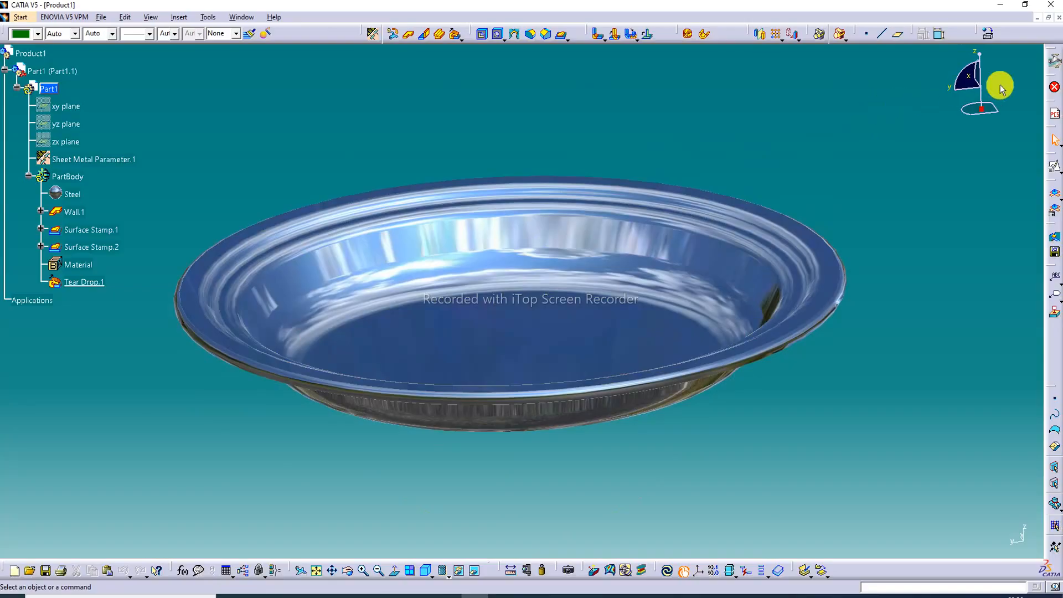
- Close the finished plate product without saving and create a new hybrid-design part named Part1 in Generative Sheetmetal Design
click(1059, 18)
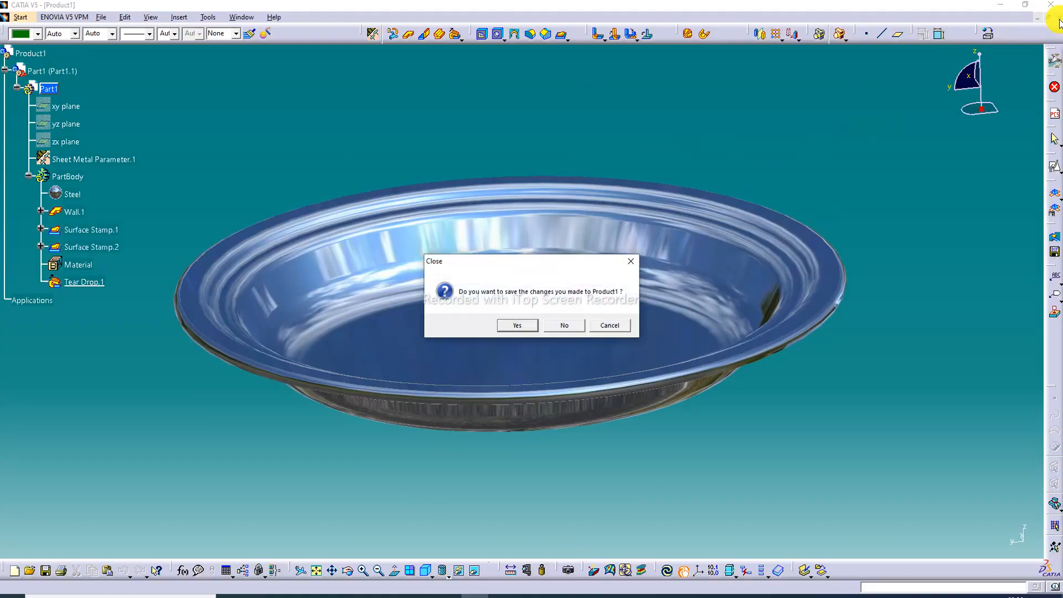
click(561, 326)
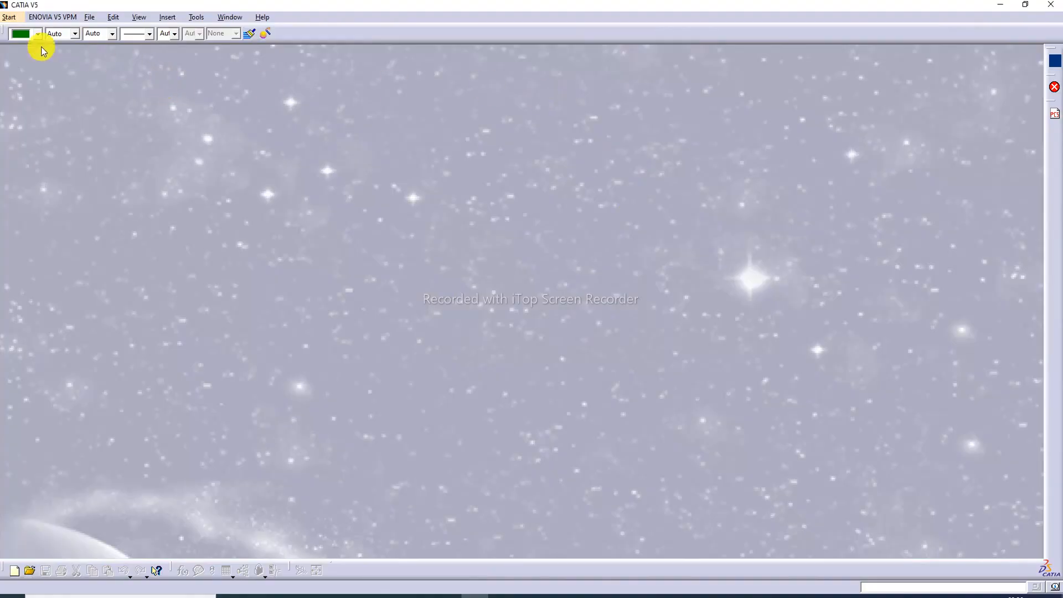
click(15, 22)
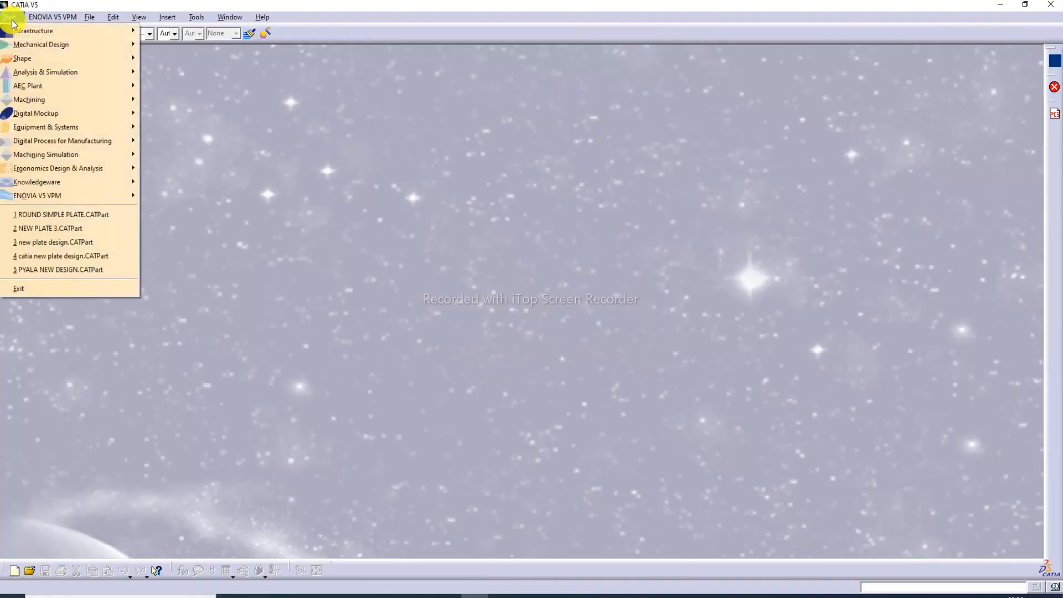
mouse_move(30, 44)
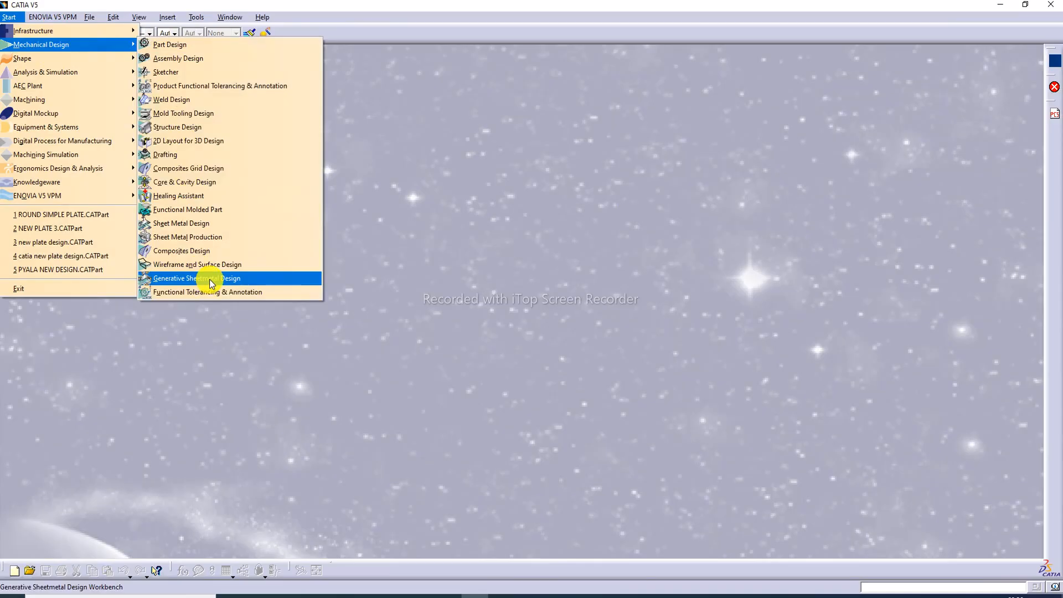
click(208, 279)
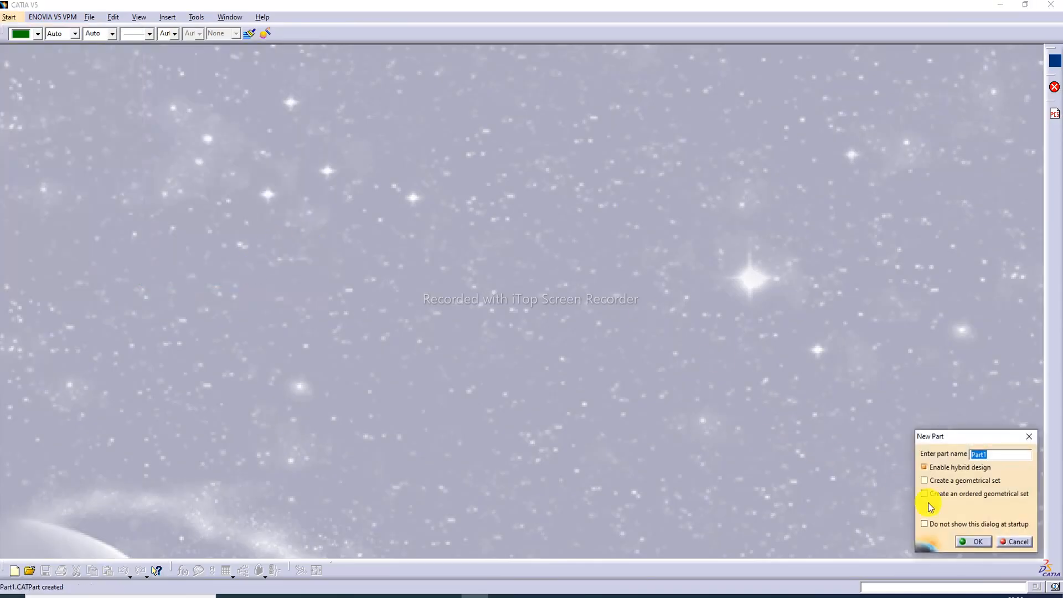
click(970, 541)
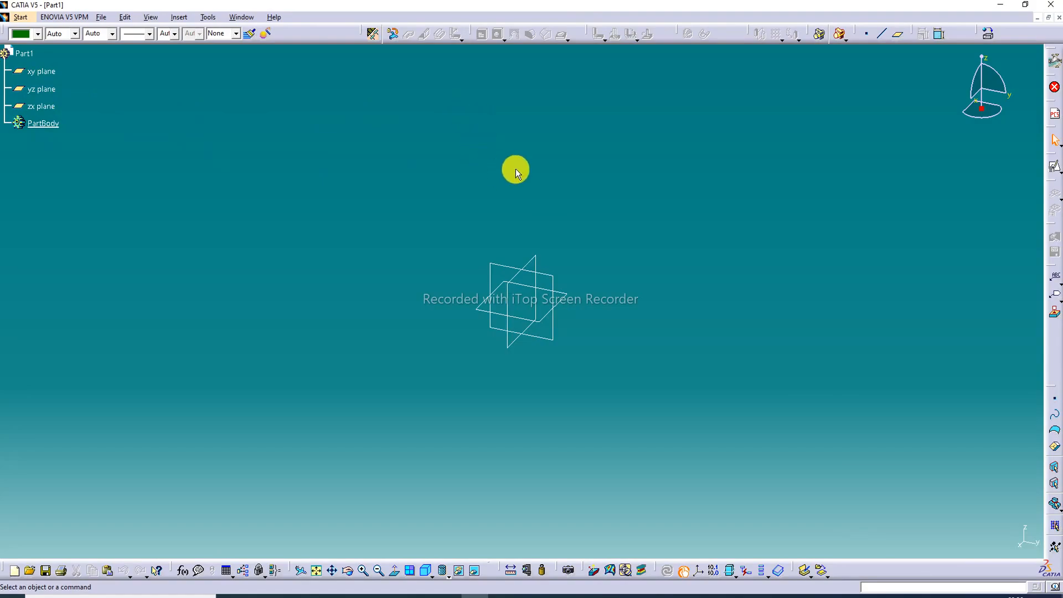
- Open a positioned sketch on the xy plane with the V direction reversed and the axes swapped
click(573, 300)
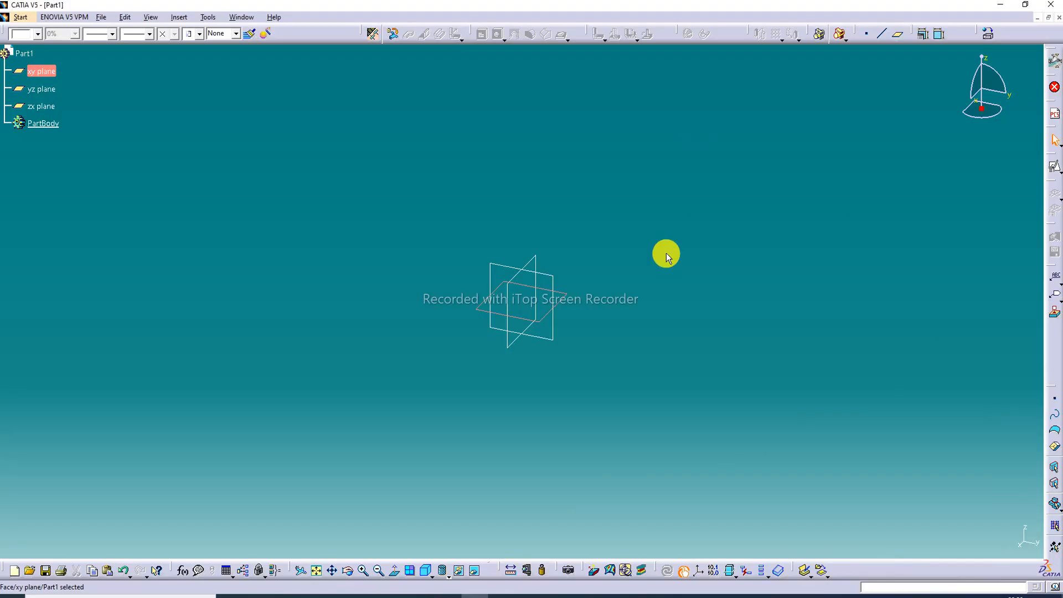
click(1056, 169)
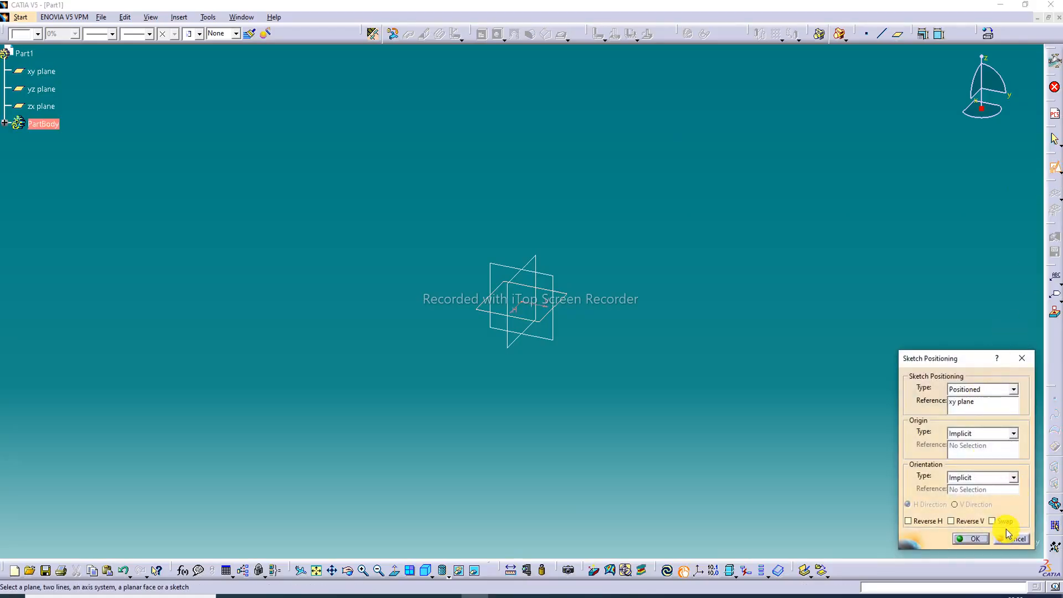
click(968, 521)
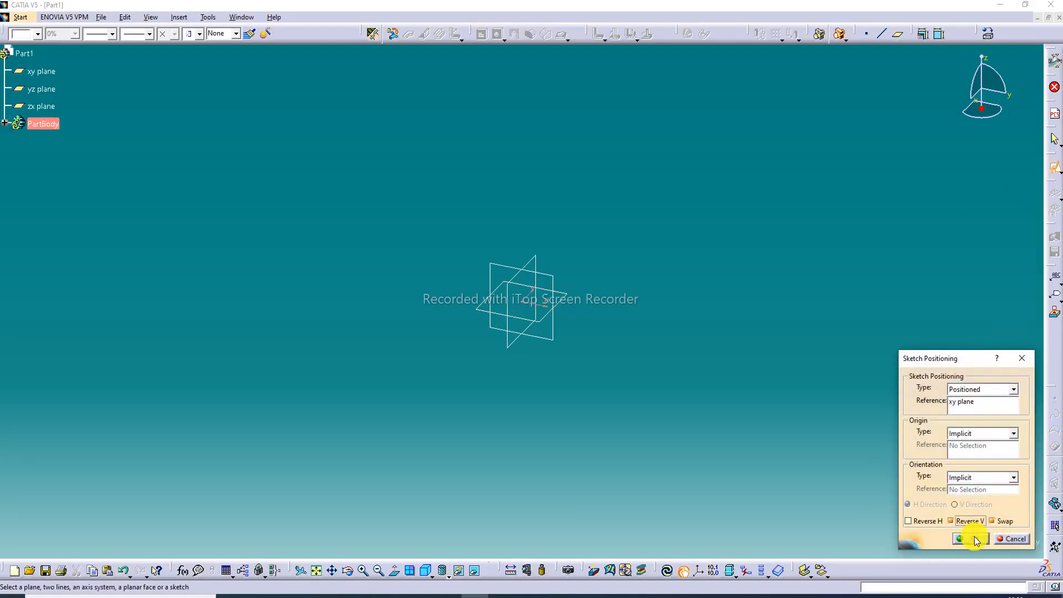
click(975, 537)
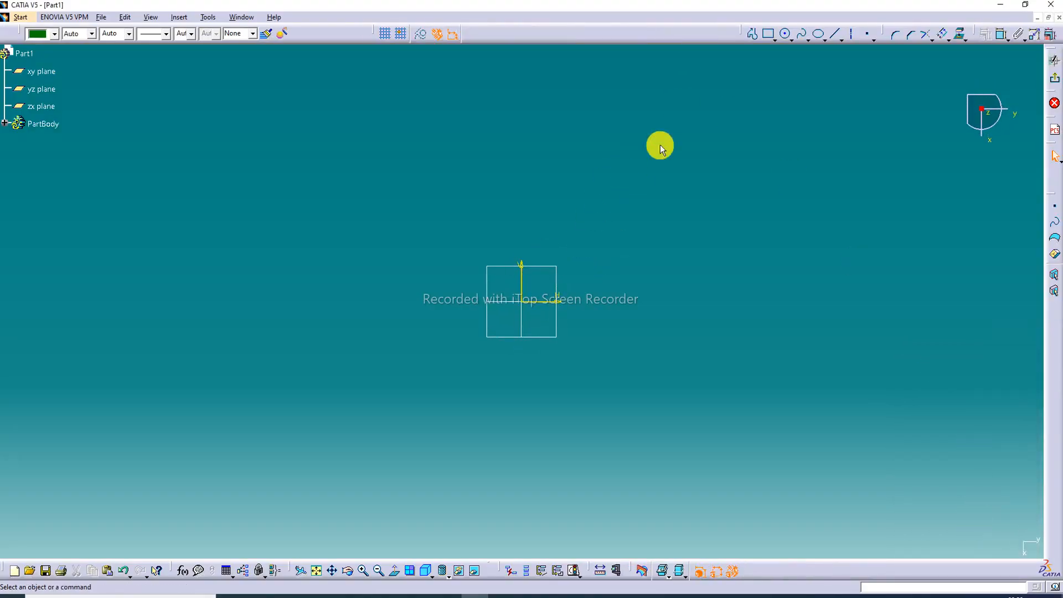
click(775, 38)
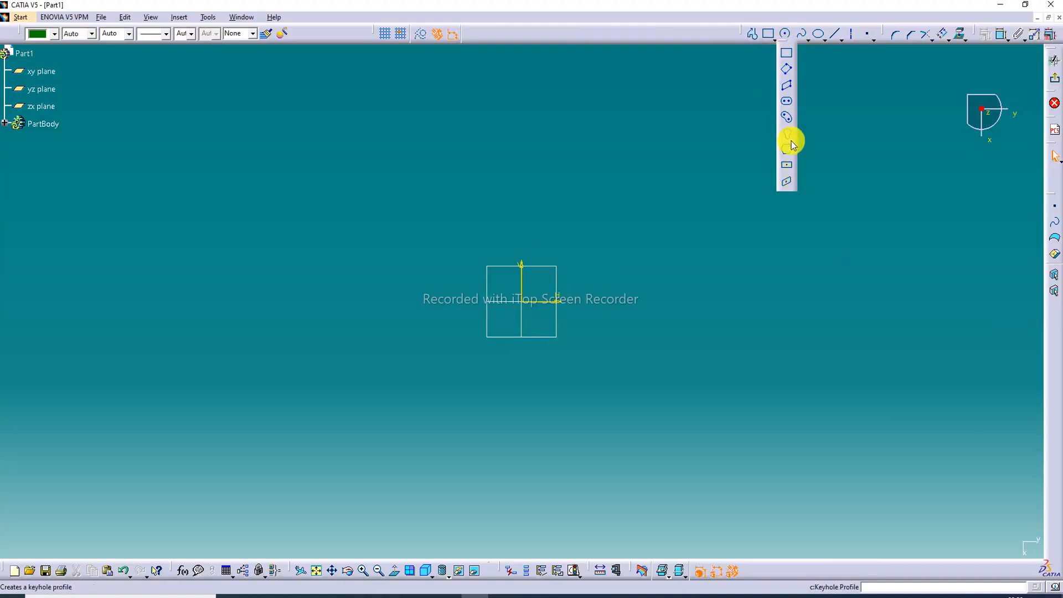
click(789, 165)
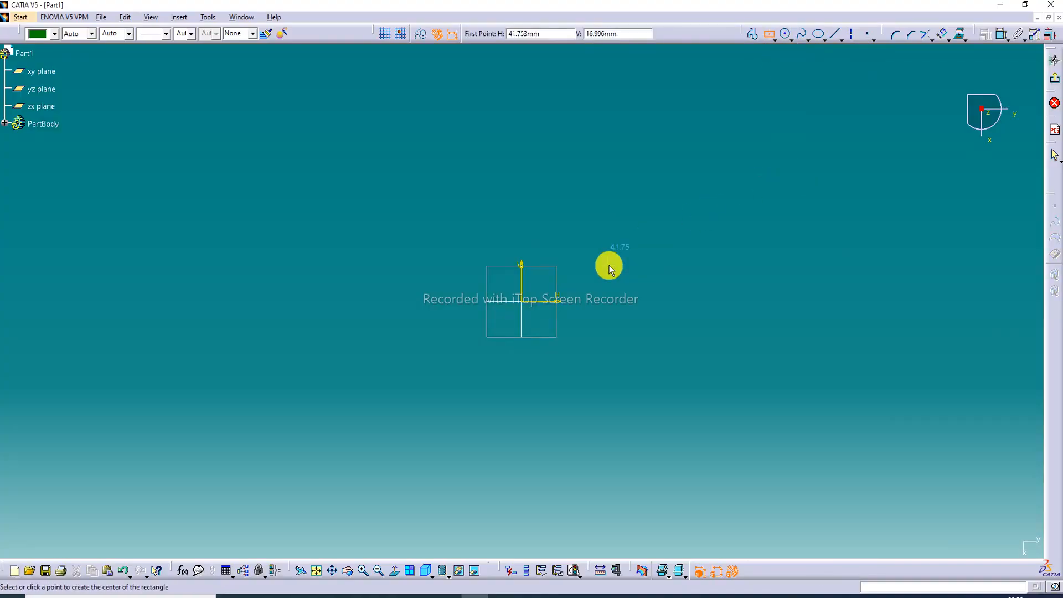
click(525, 305)
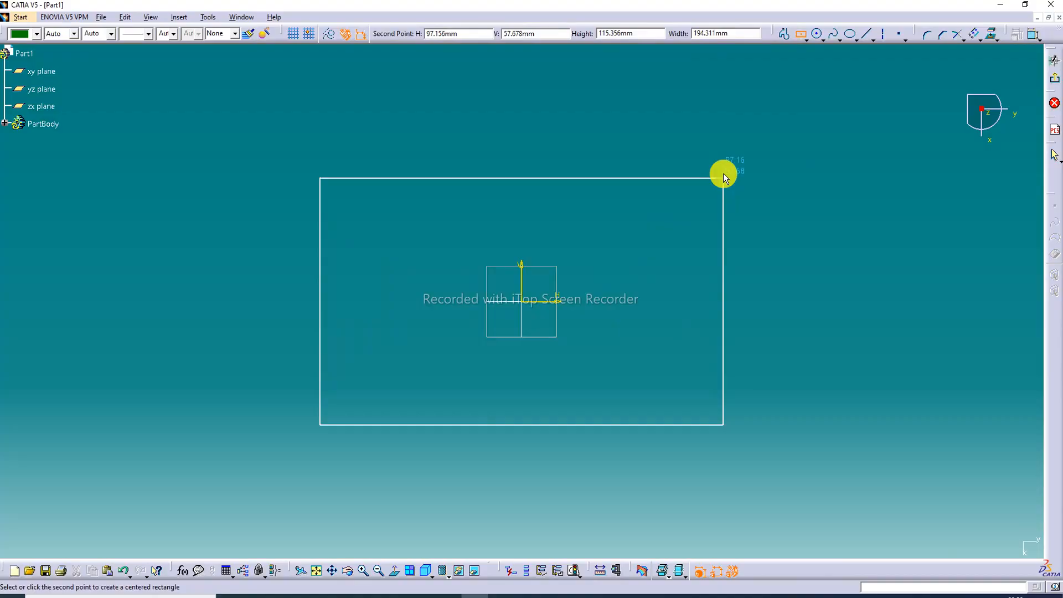
key(Escape)
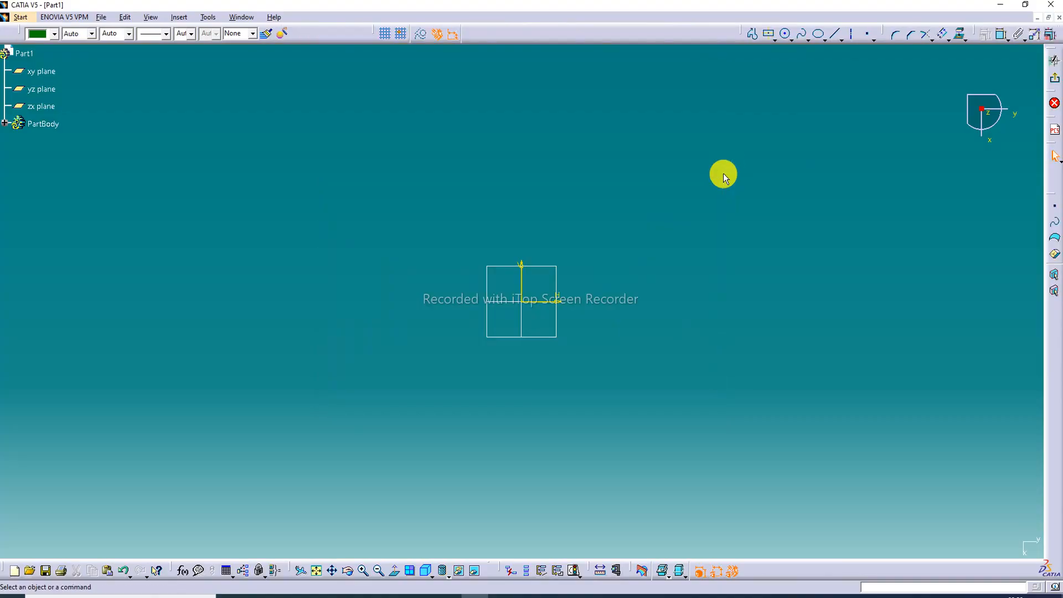
- Sketch a circle centred on the origin, about 184 mm in diameter
click(786, 33)
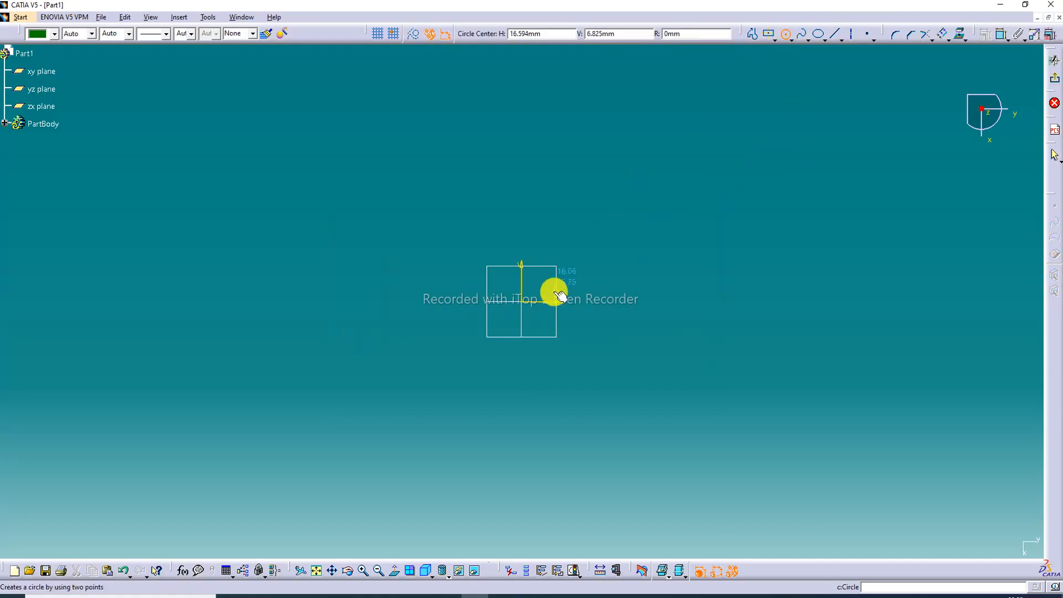
click(522, 301)
click(675, 181)
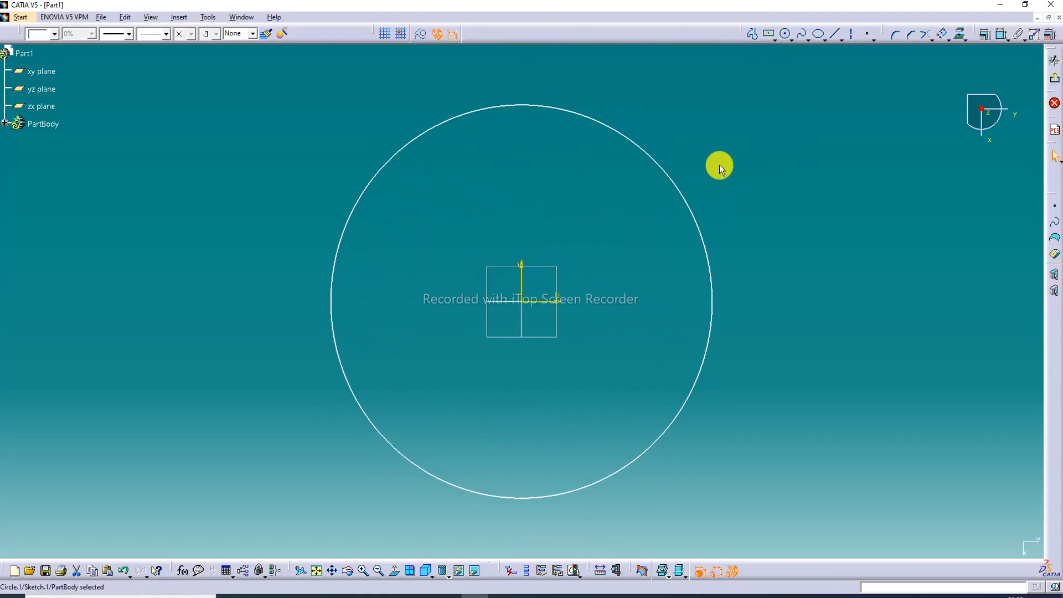
- Add a diameter dimension to the circle, set it to 190 mm and exit the sketch
click(1001, 35)
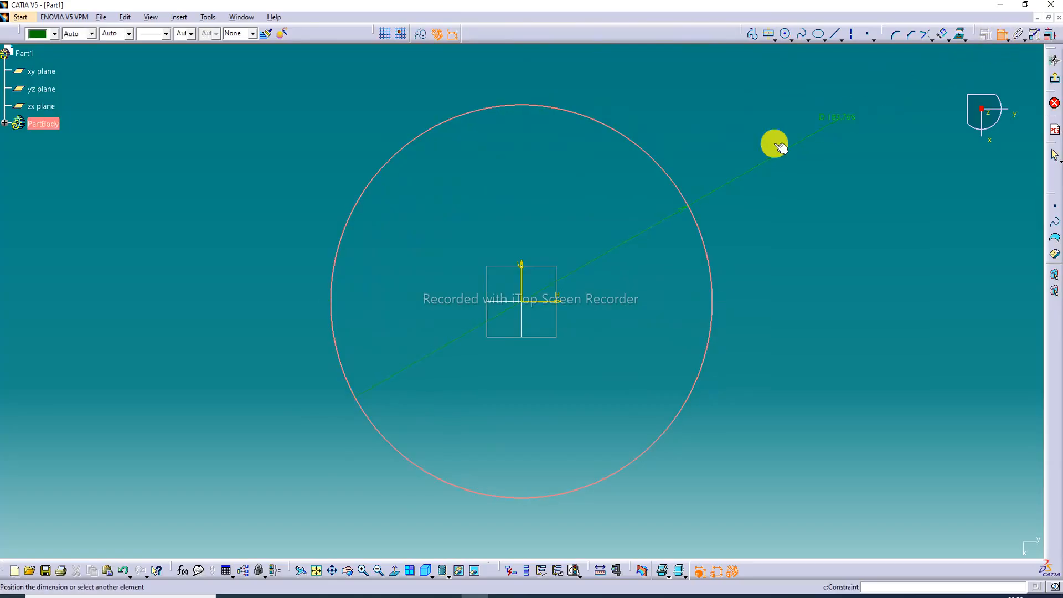
double_click(703, 142)
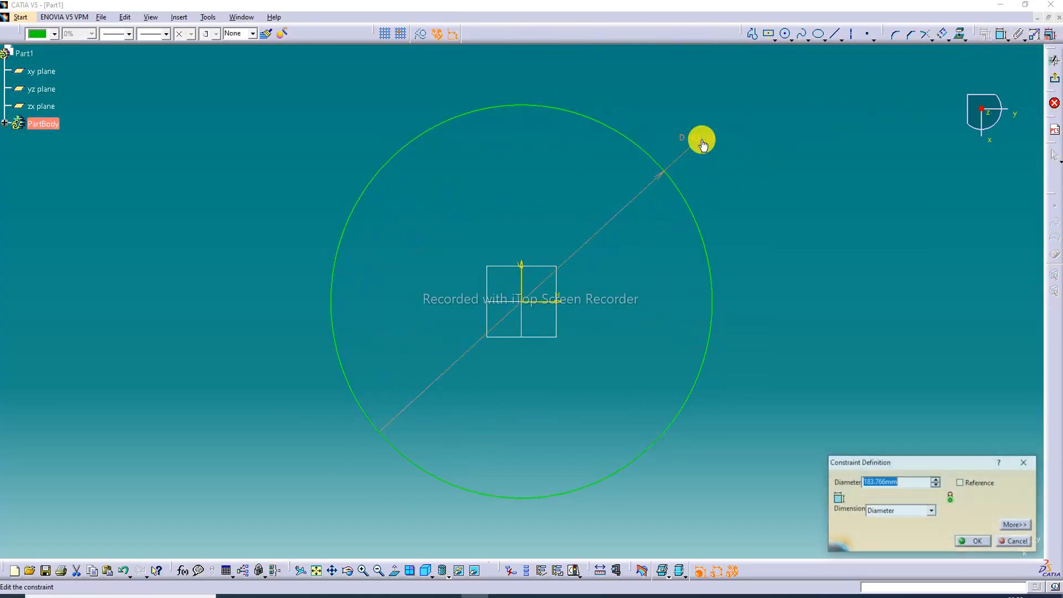
text(190)
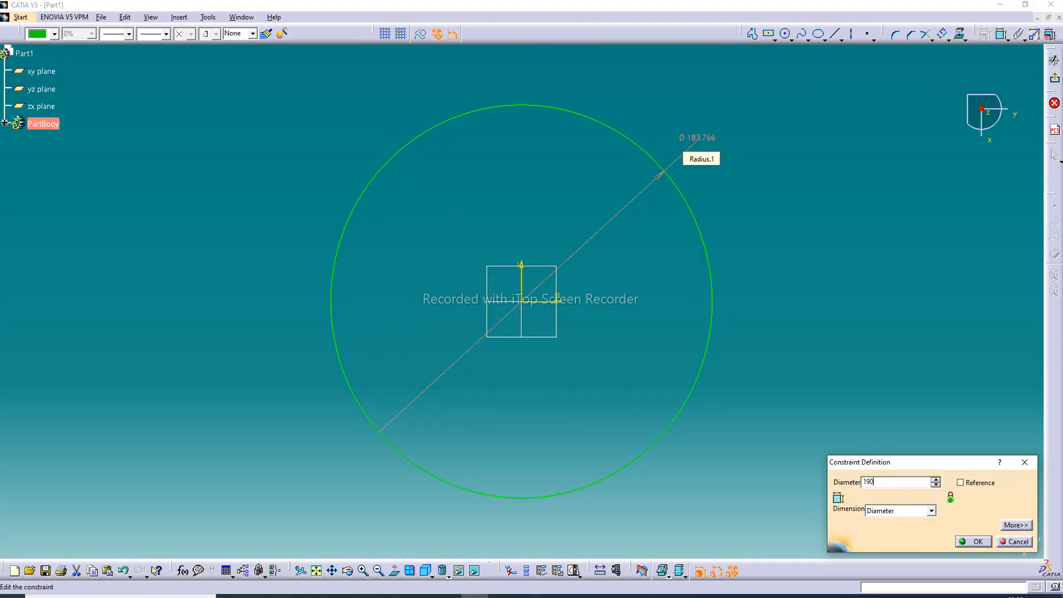
key(Return)
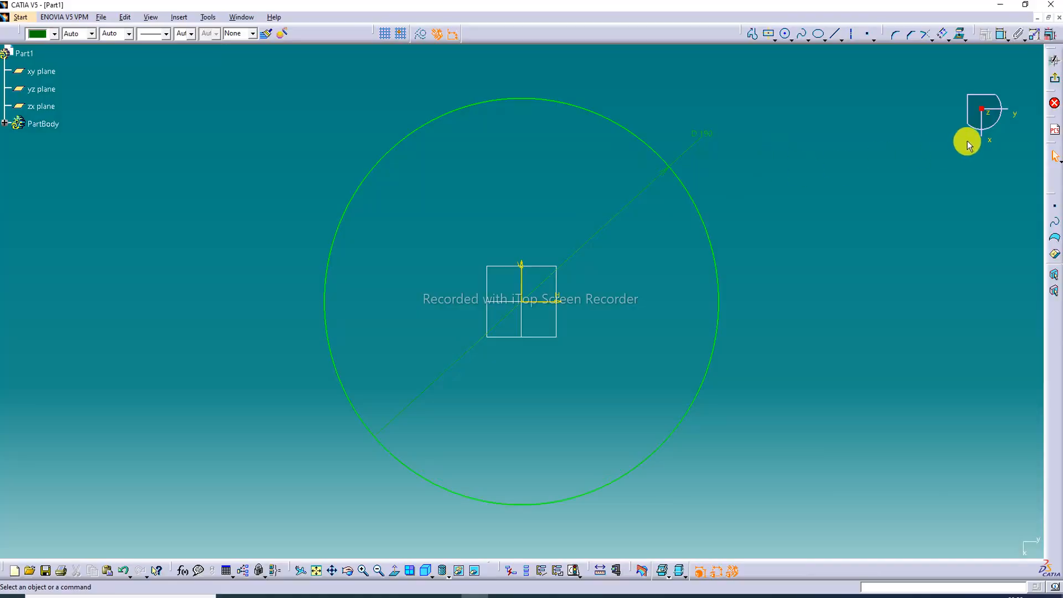
click(1055, 83)
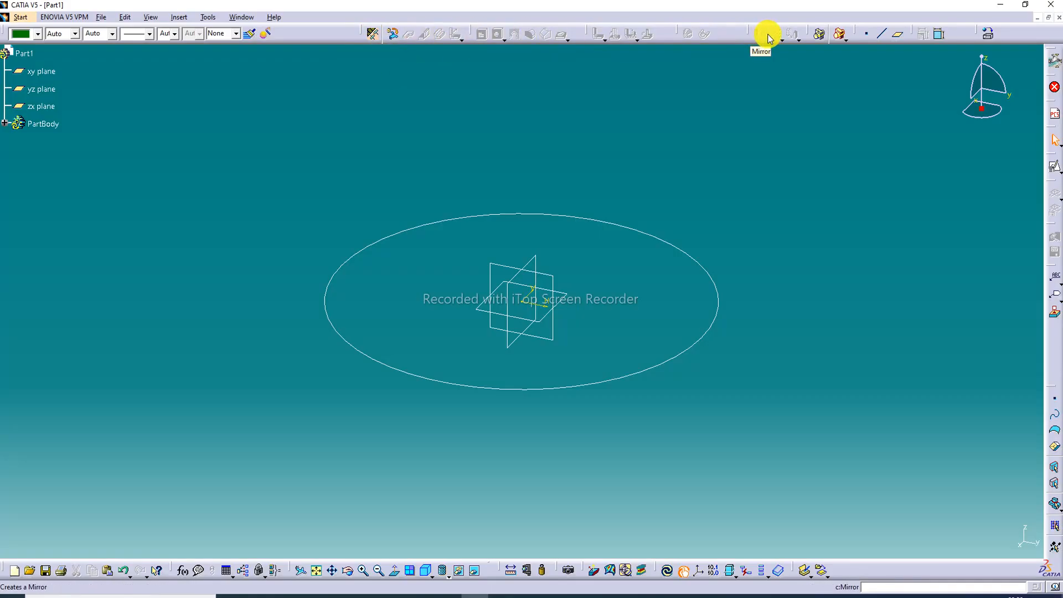
- Create a wall from the circle sketch with its material side inverted, using sheet metal parameters of 1 mm thickness and 4 mm default bend radius
click(374, 34)
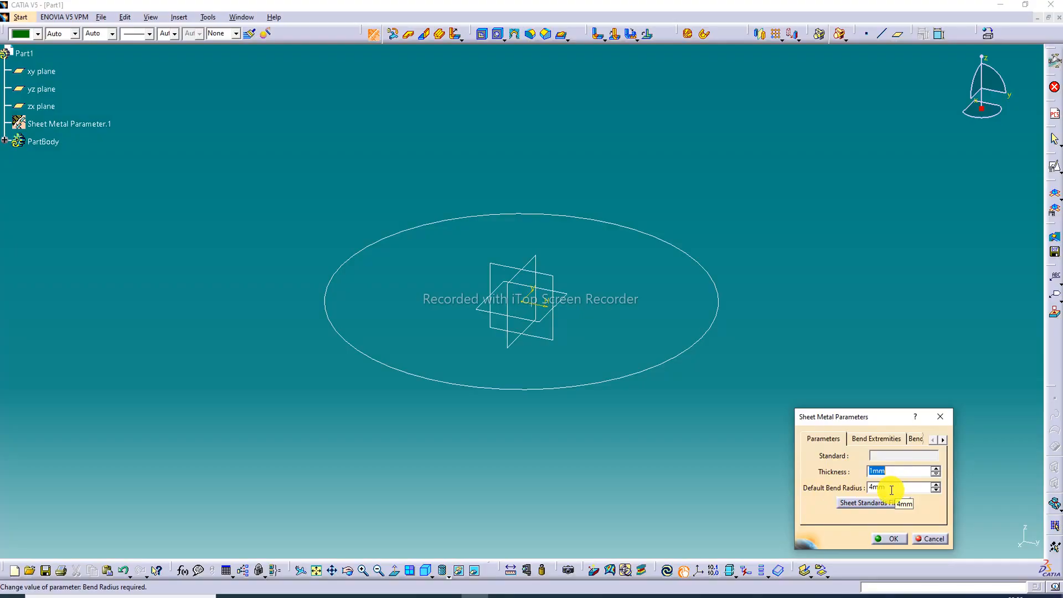
click(891, 539)
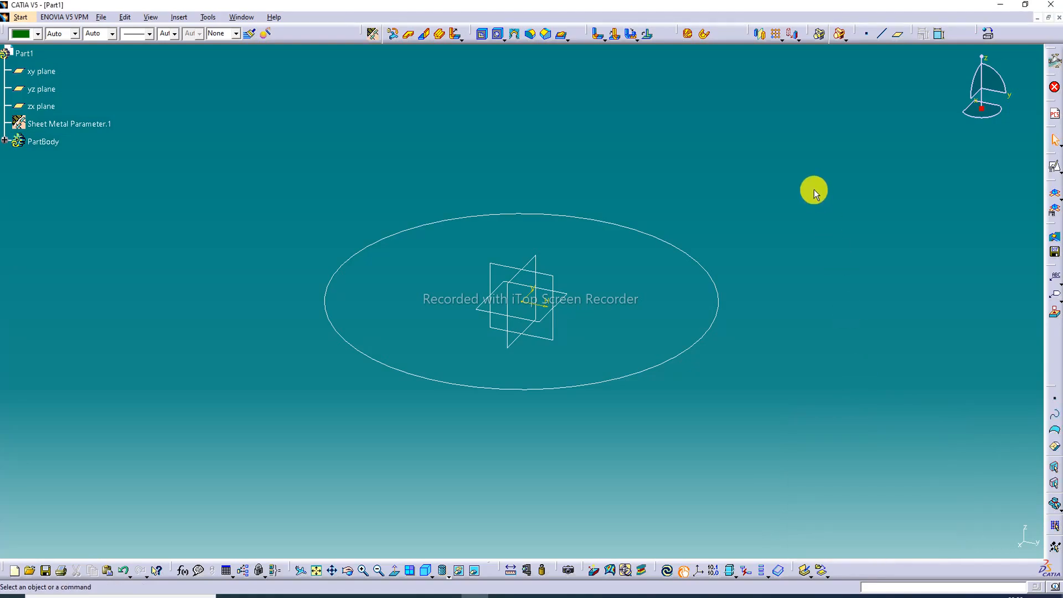
click(411, 36)
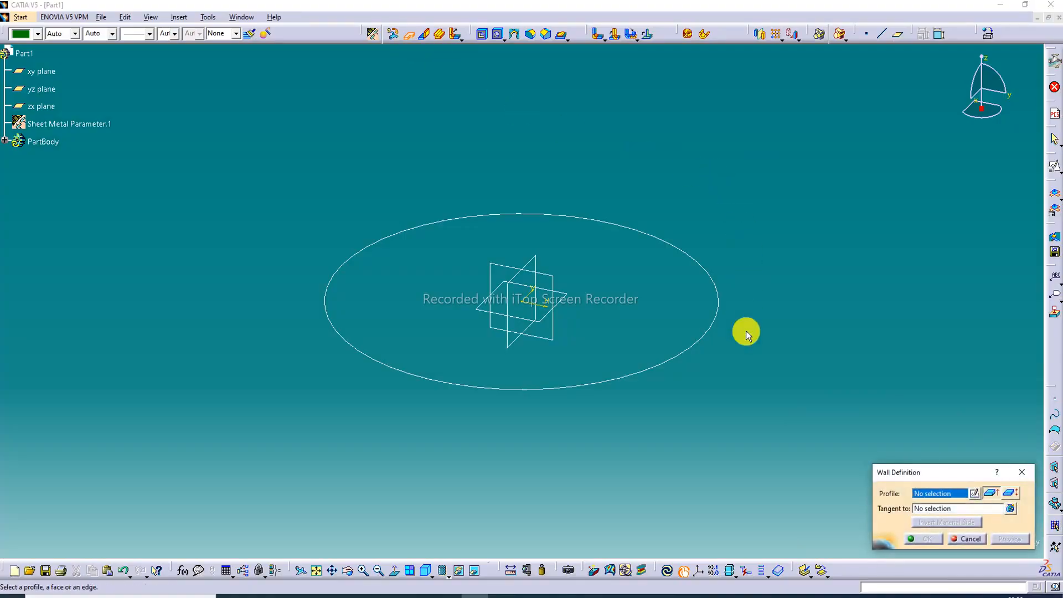
click(705, 332)
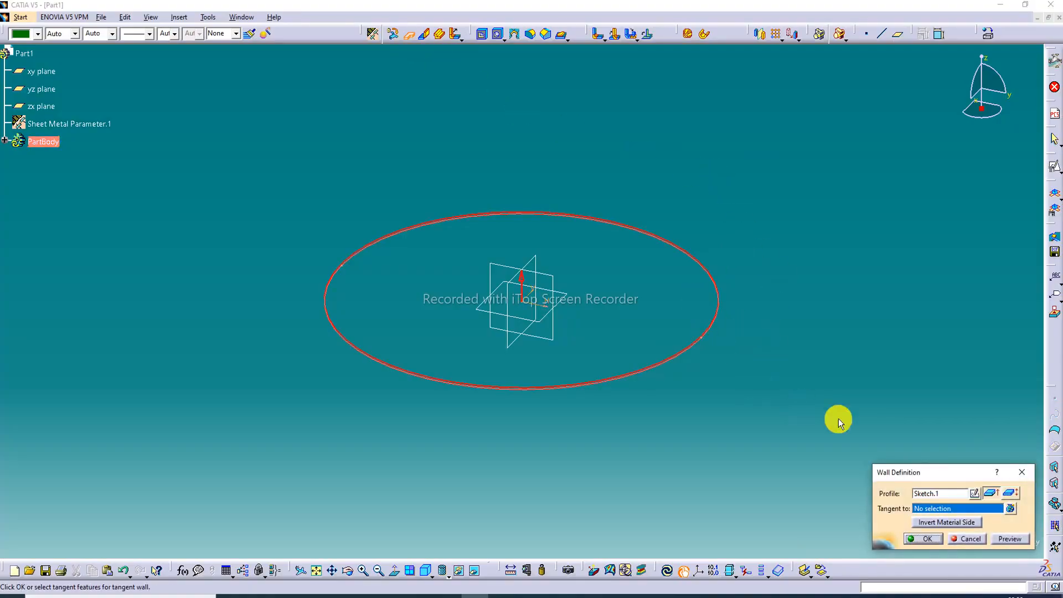
click(957, 522)
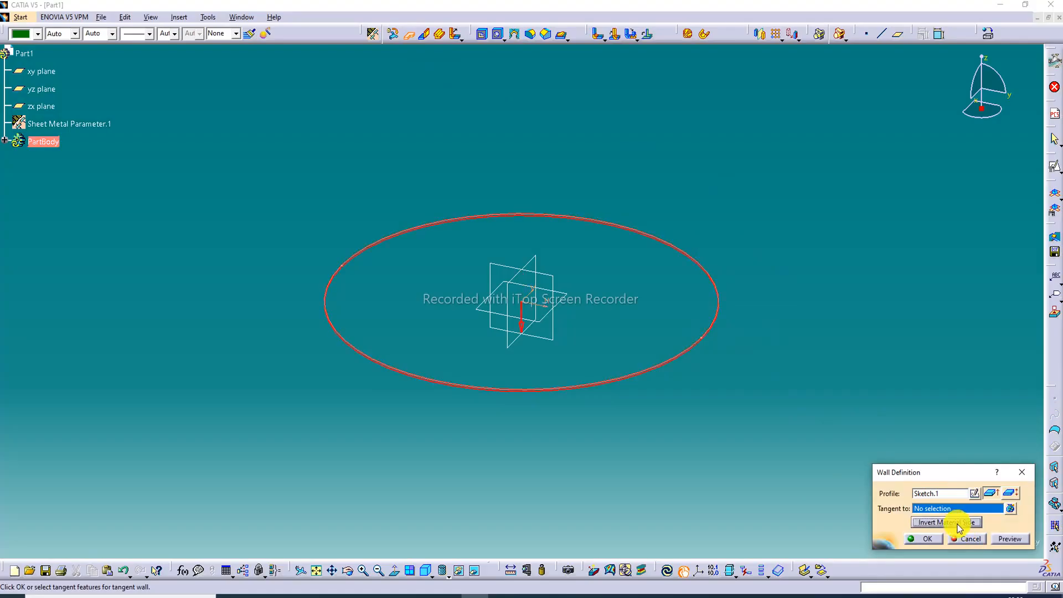
click(926, 539)
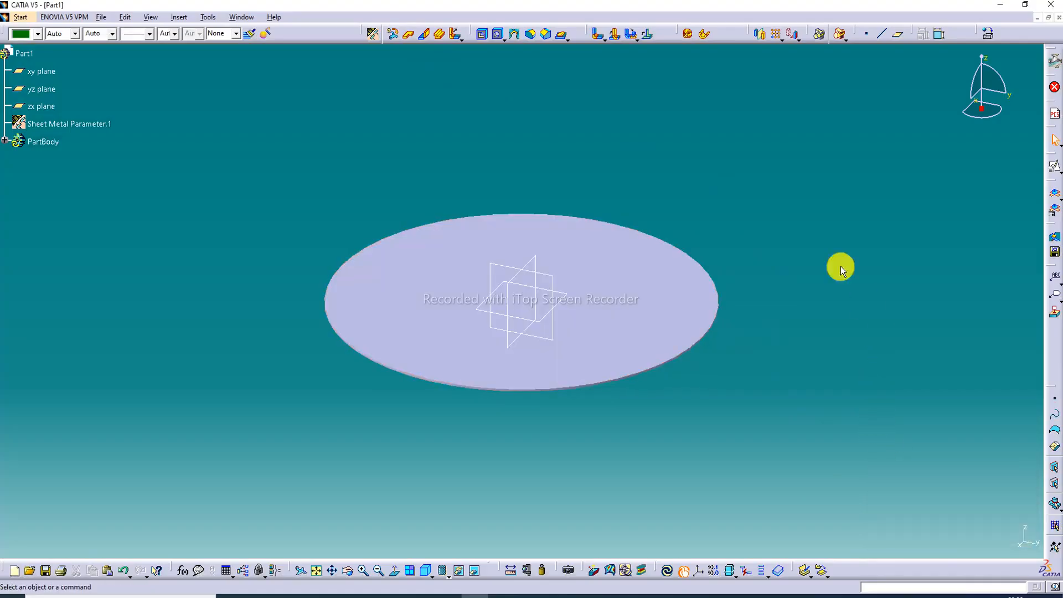
- Switch the part's display to shading with edges
click(448, 578)
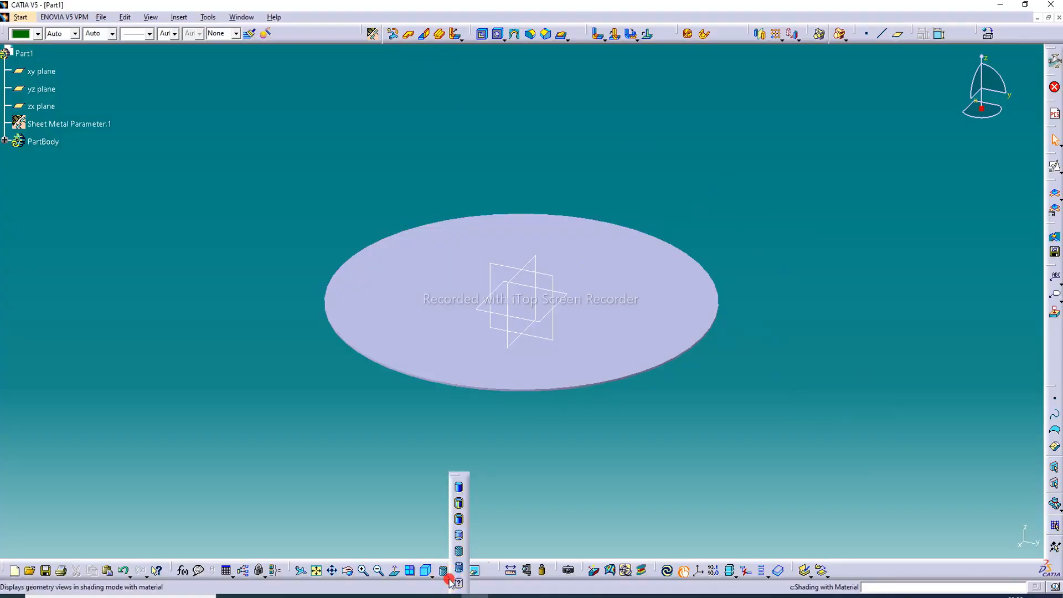
click(458, 504)
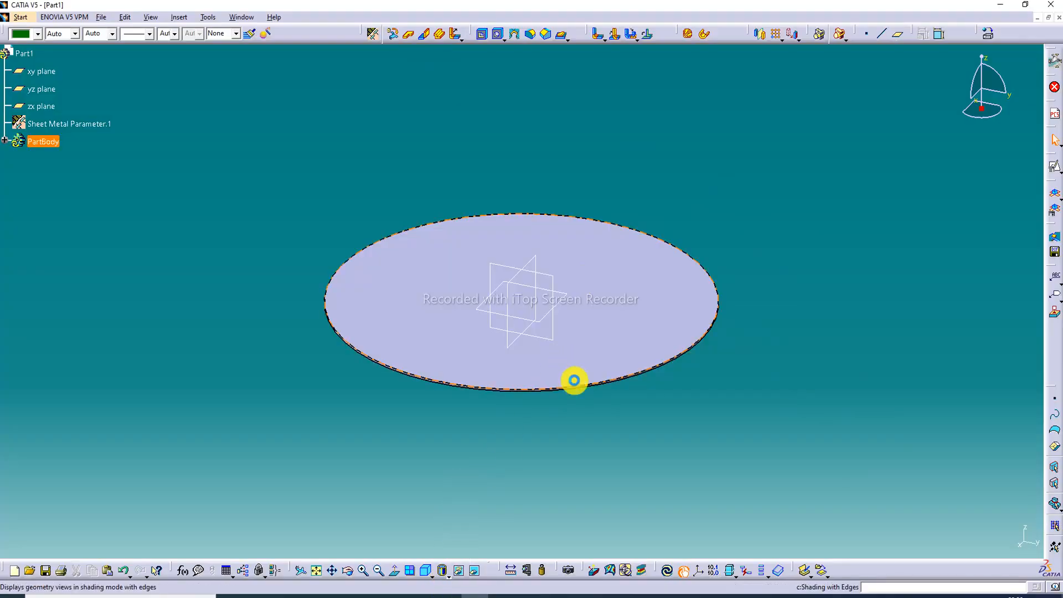
right_click(571, 306)
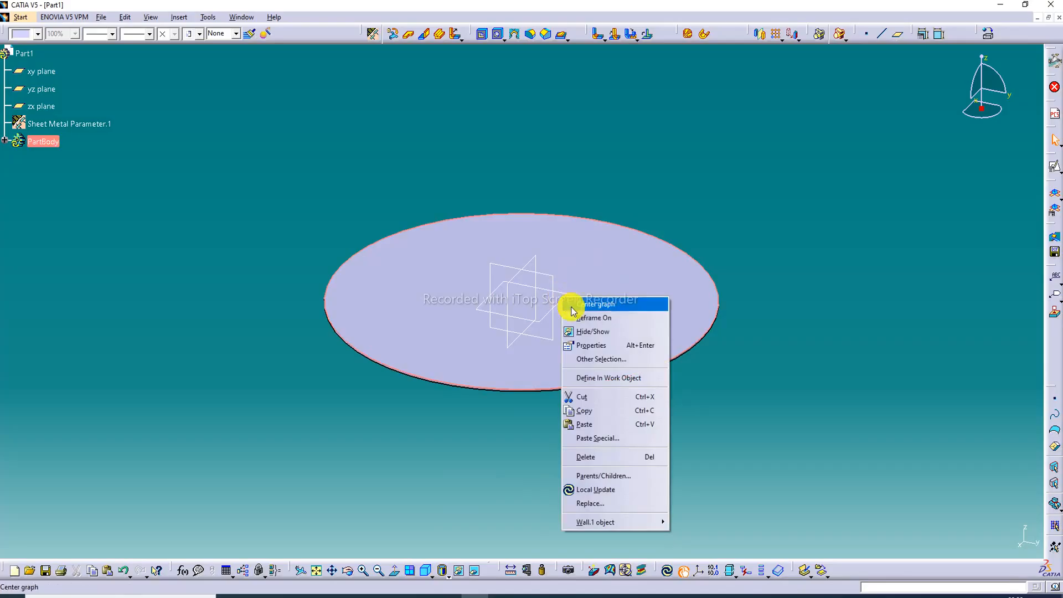
click(587, 332)
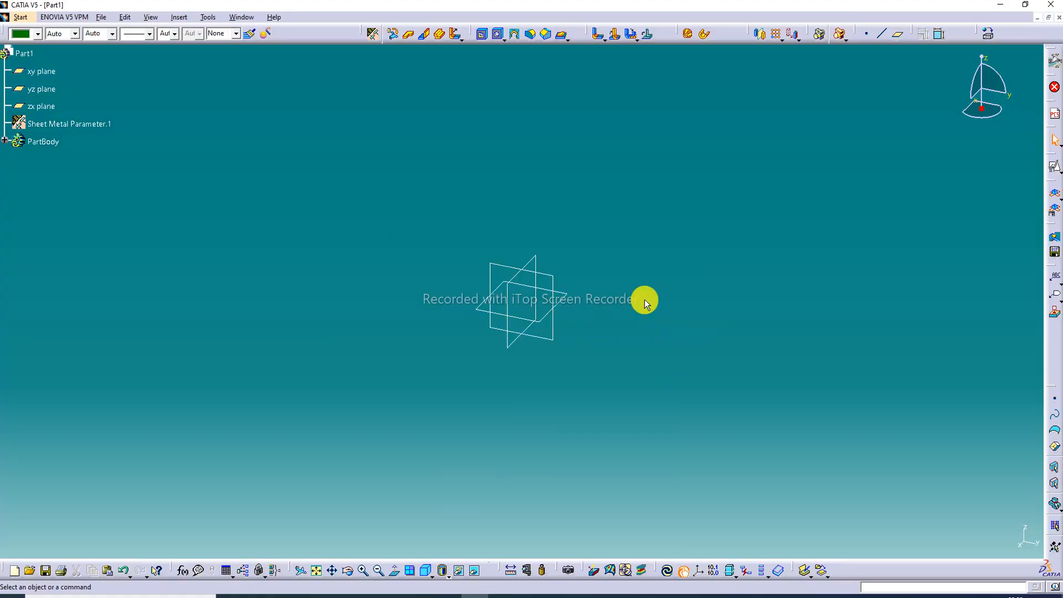
click(126, 571)
- Hide the yz, xy and zx reference planes so only the circular wall is displayed
right_click(554, 301)
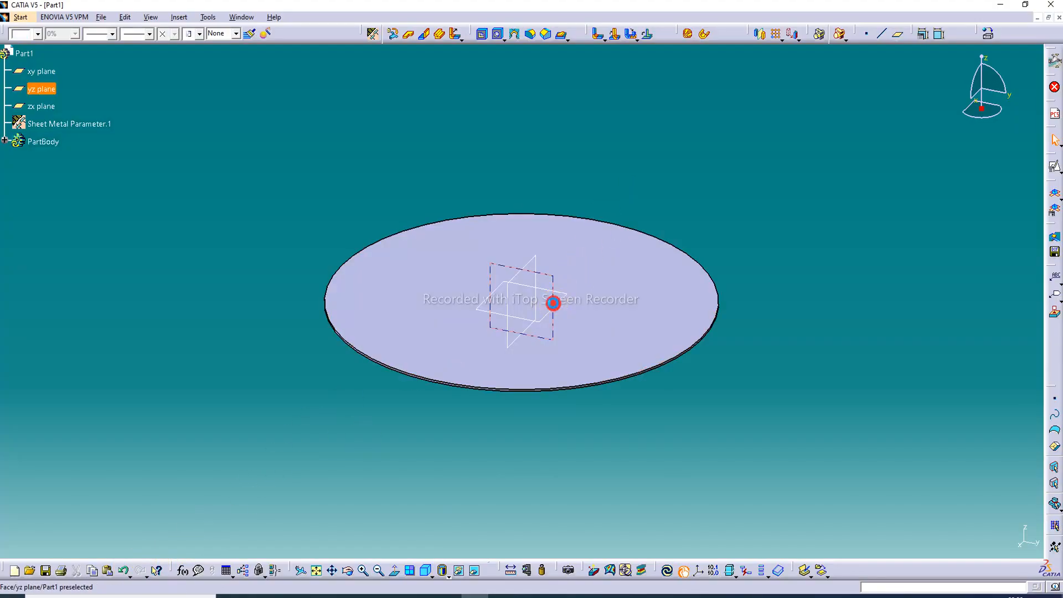
click(583, 339)
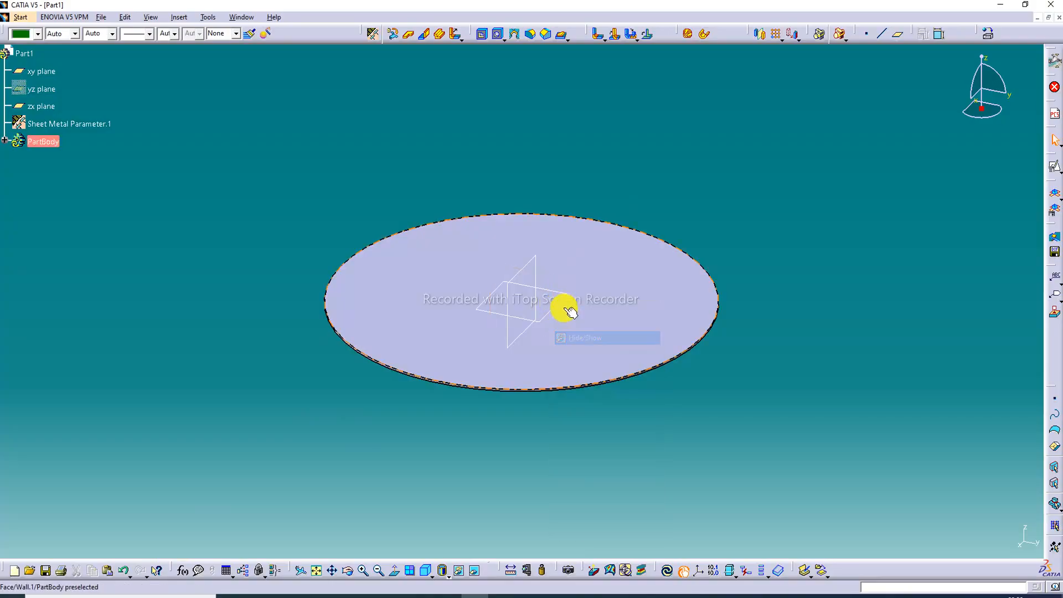
right_click(563, 300)
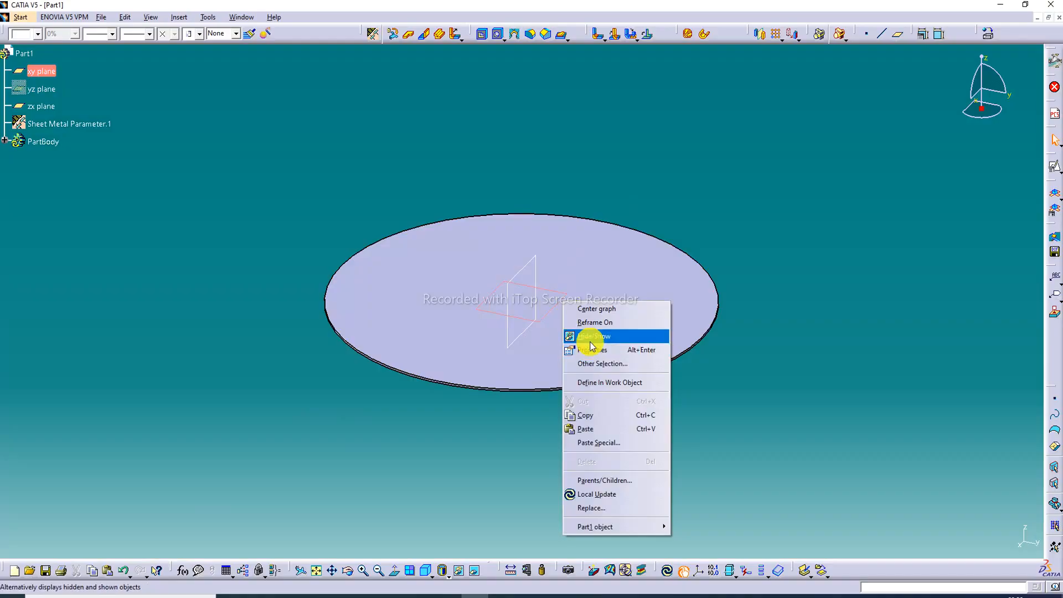
click(592, 336)
right_click(538, 296)
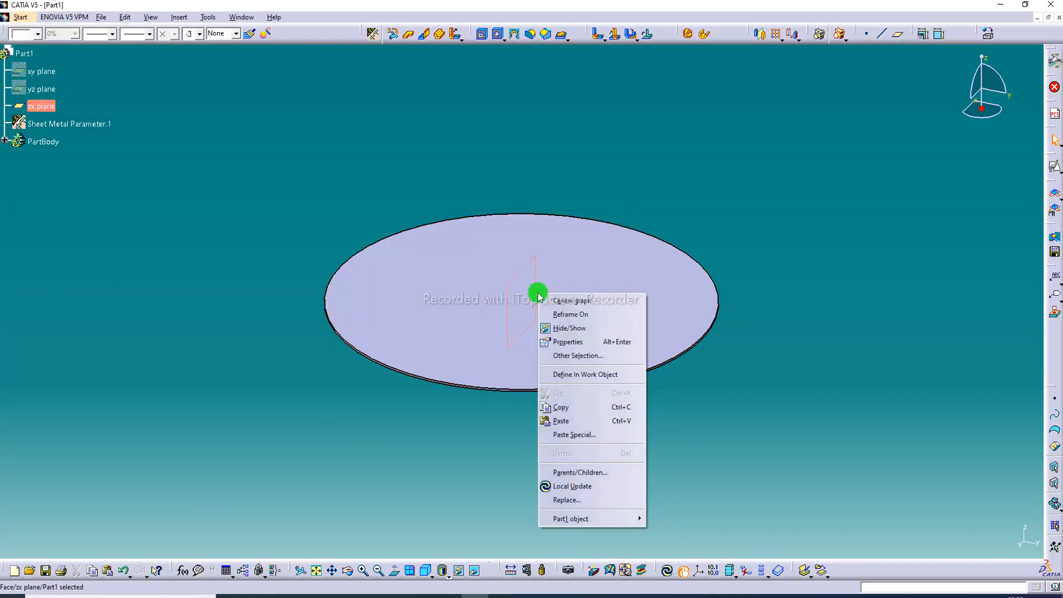
click(553, 327)
click(577, 273)
mouse_move(581, 271)
middle_down()
mouse_move(572, 323)
mouse_move(571, 269)
mouse_move(552, 315)
mouse_move(560, 202)
mouse_move(570, 254)
middle_up()
click(623, 199)
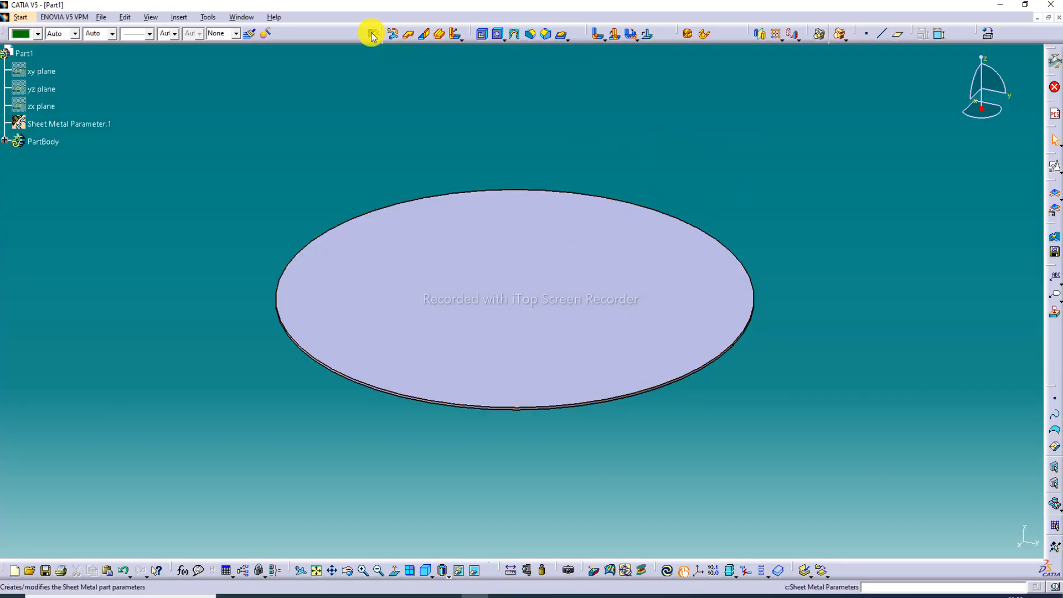
- Open a positioned sketch on the wall's top face with the V direction reversed and the axes swapped
click(533, 232)
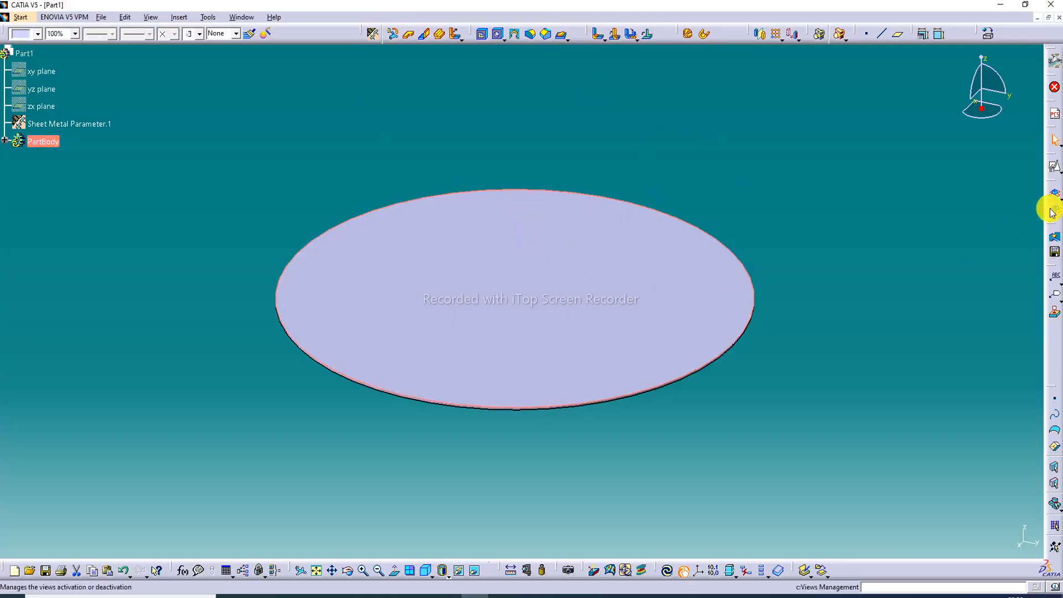
click(1055, 169)
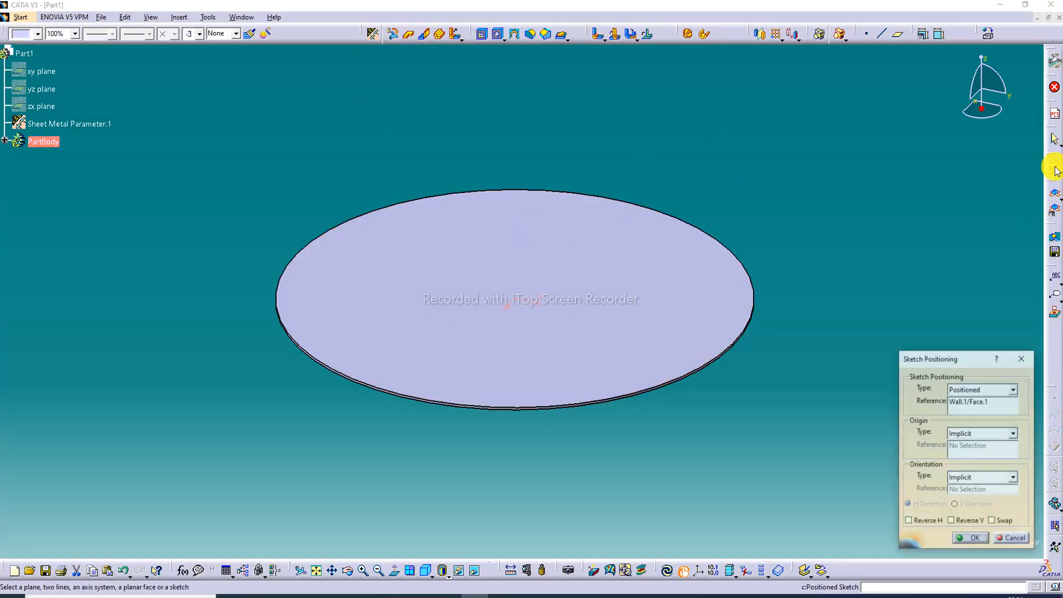
click(995, 521)
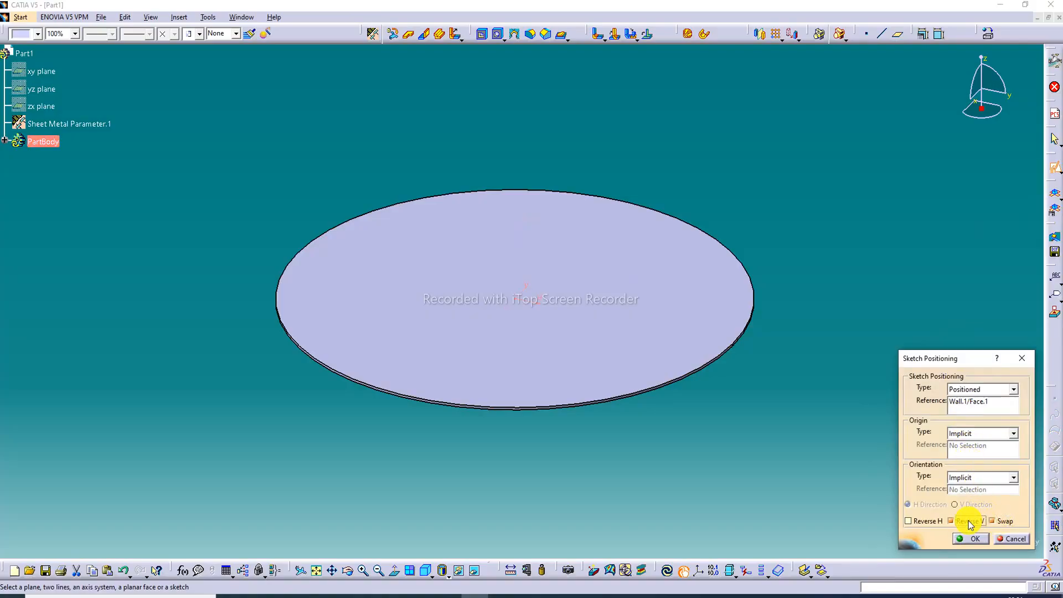
click(971, 539)
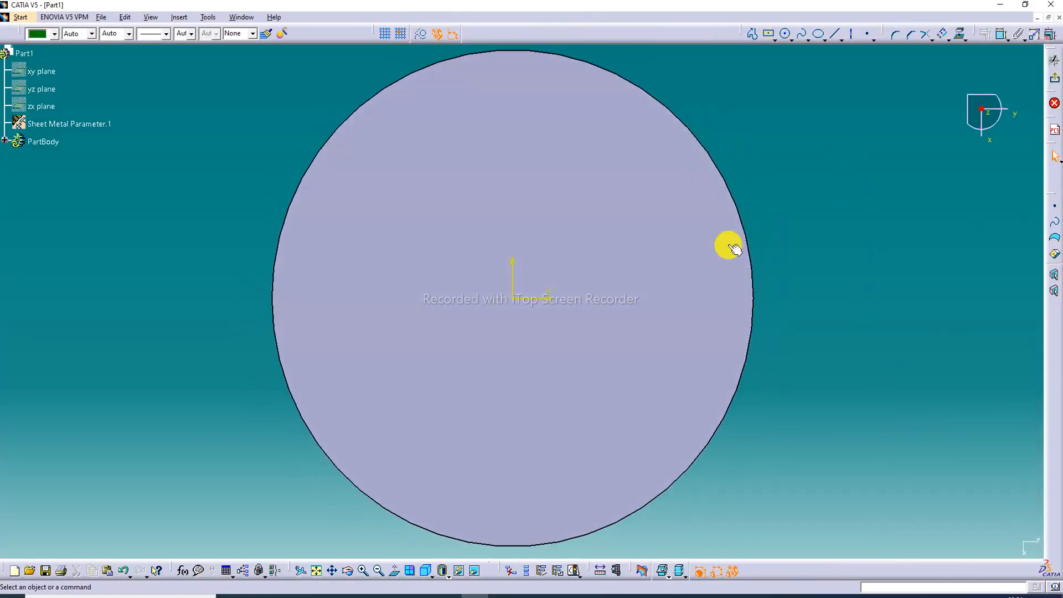
- Offset the wall's circular outline inward, set the offset value to -11 mm and exit the sketch
click(316, 570)
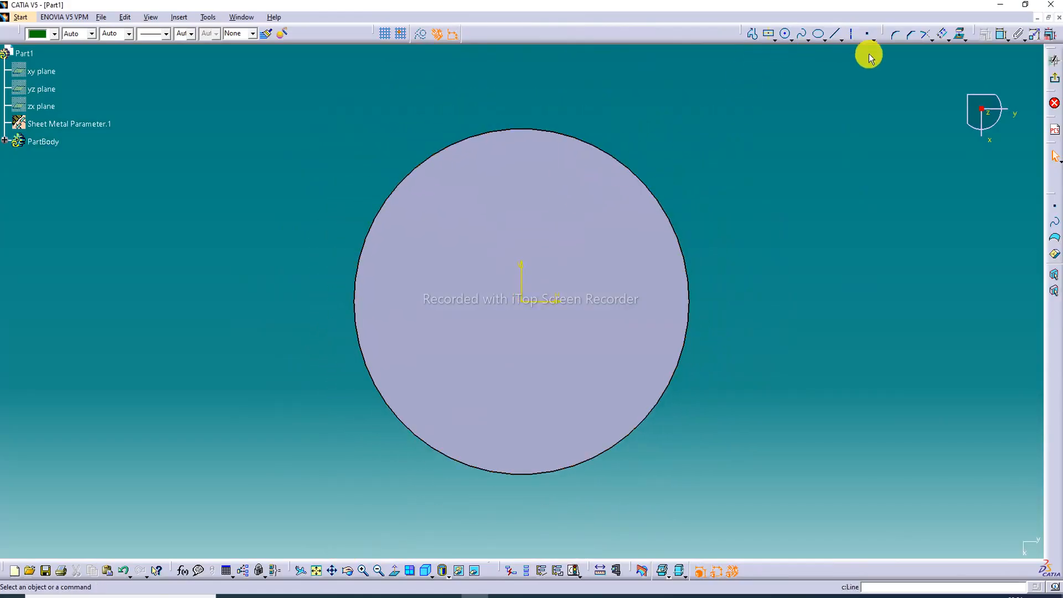
click(944, 38)
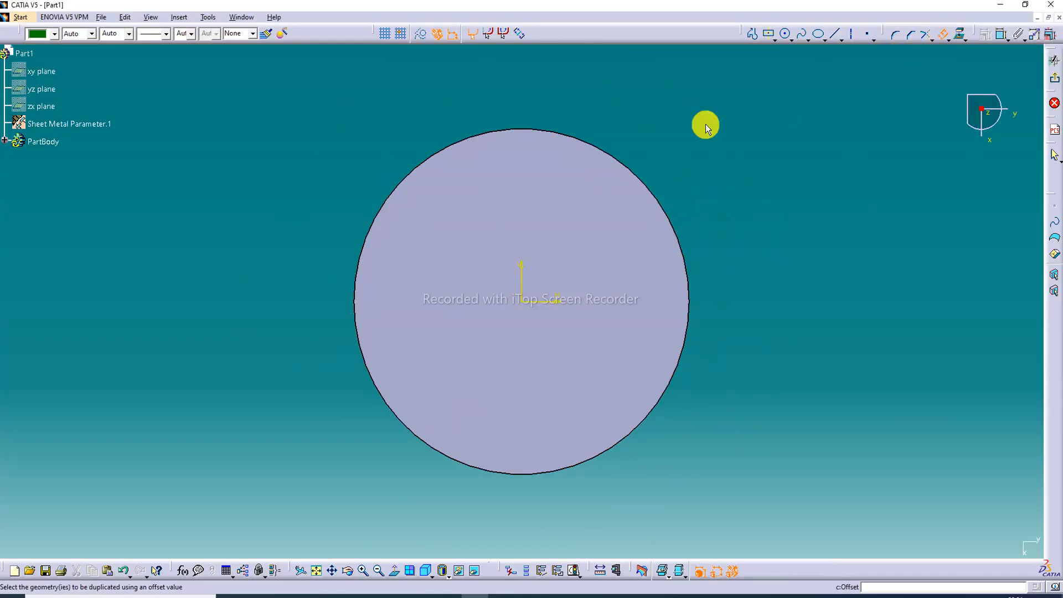
click(581, 188)
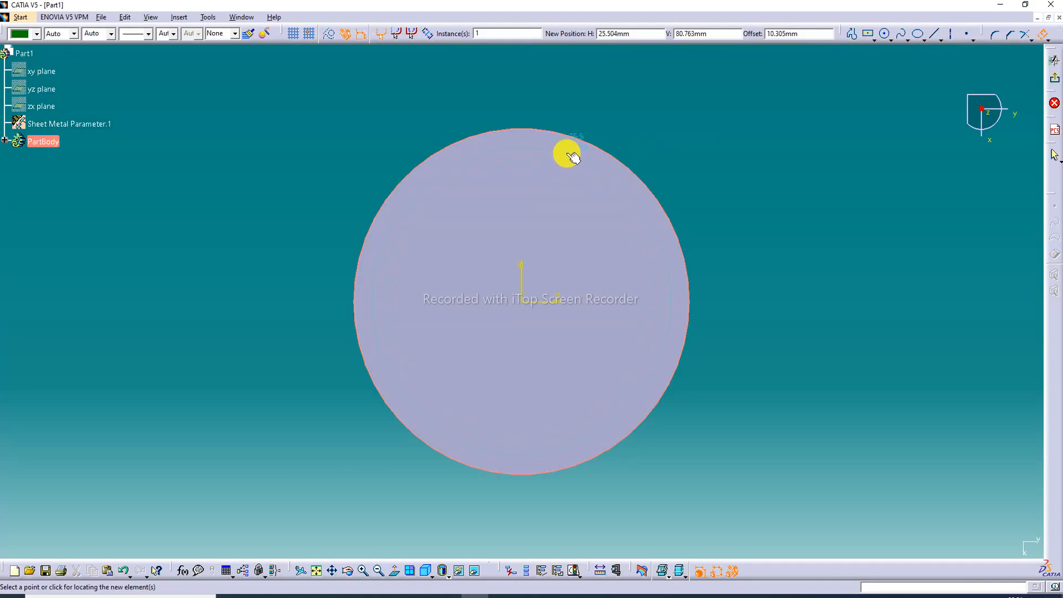
click(572, 162)
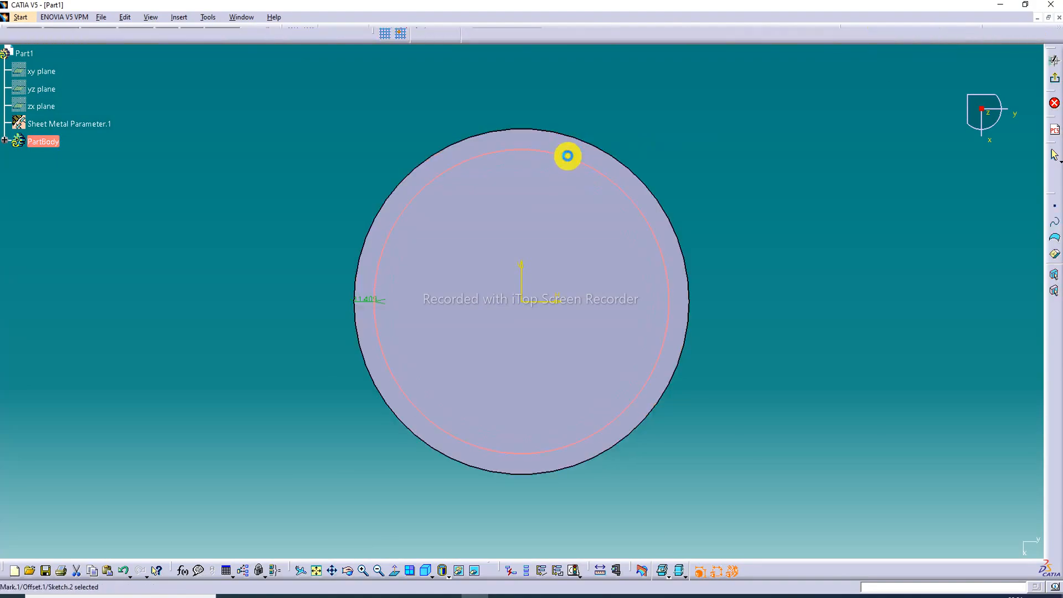
double_click(363, 300)
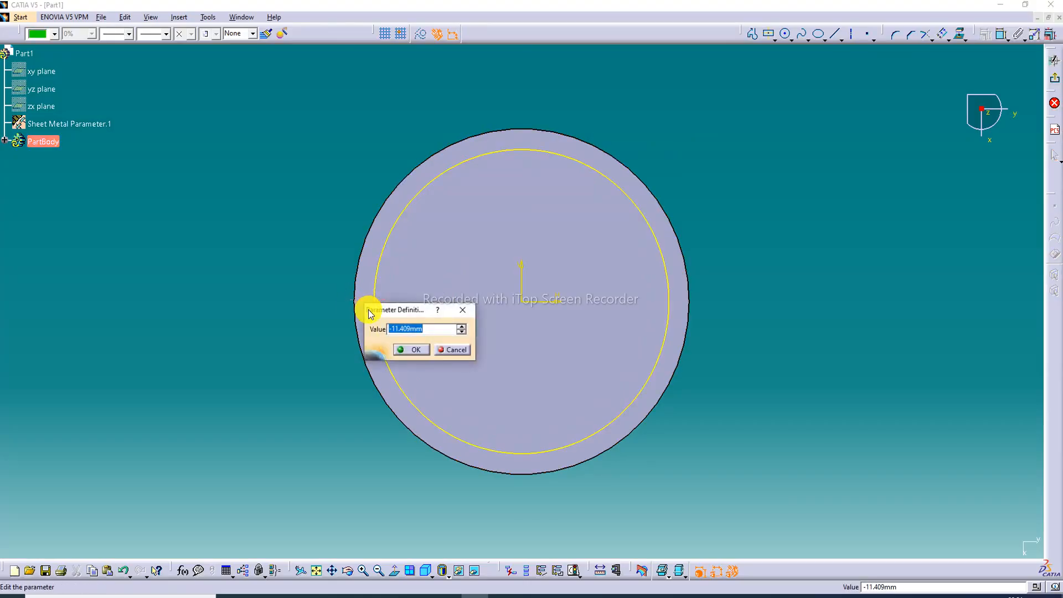
text(-11)
key(Return)
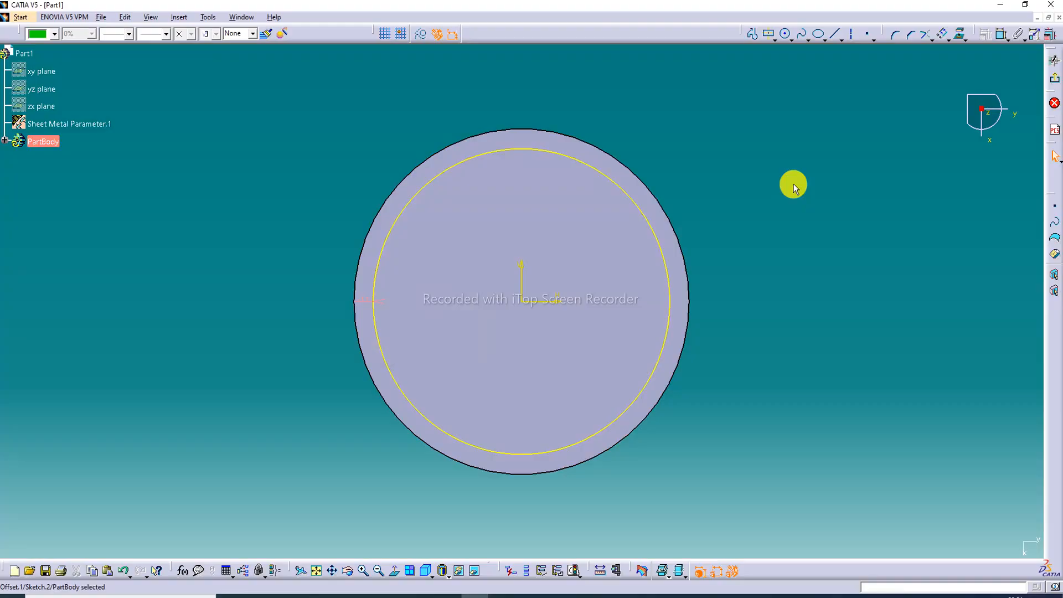
click(1055, 84)
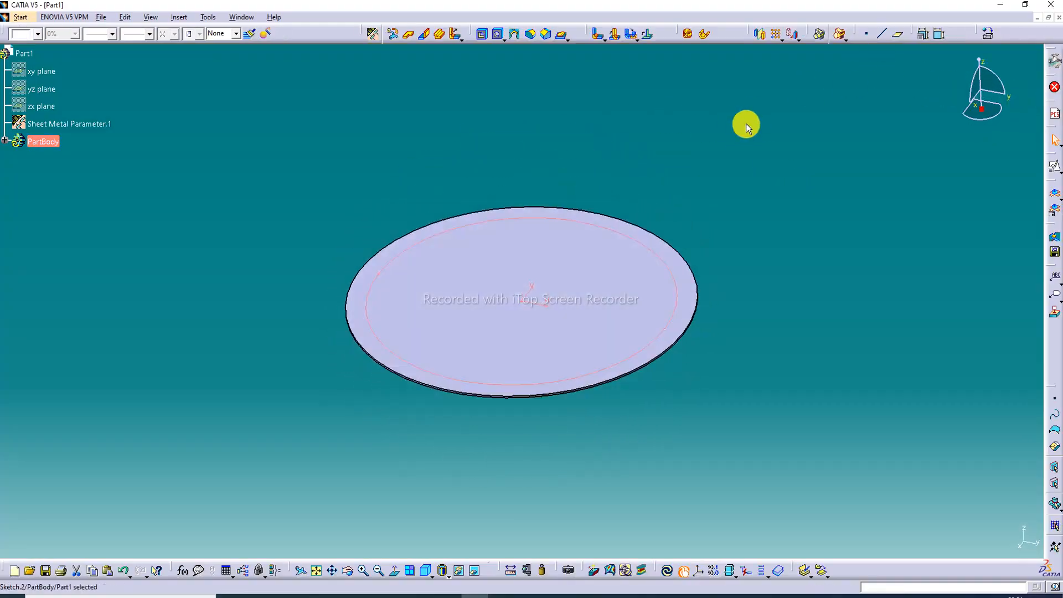
- Start a surface stamp using the offset circle sketch as its profile and set its angle to 65 degrees
click(563, 35)
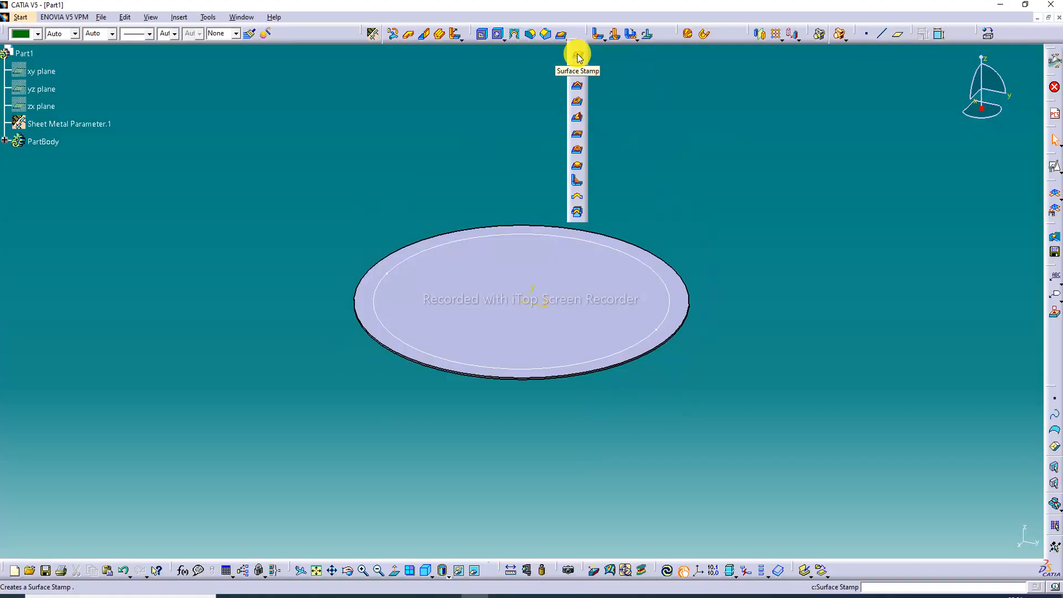
click(578, 56)
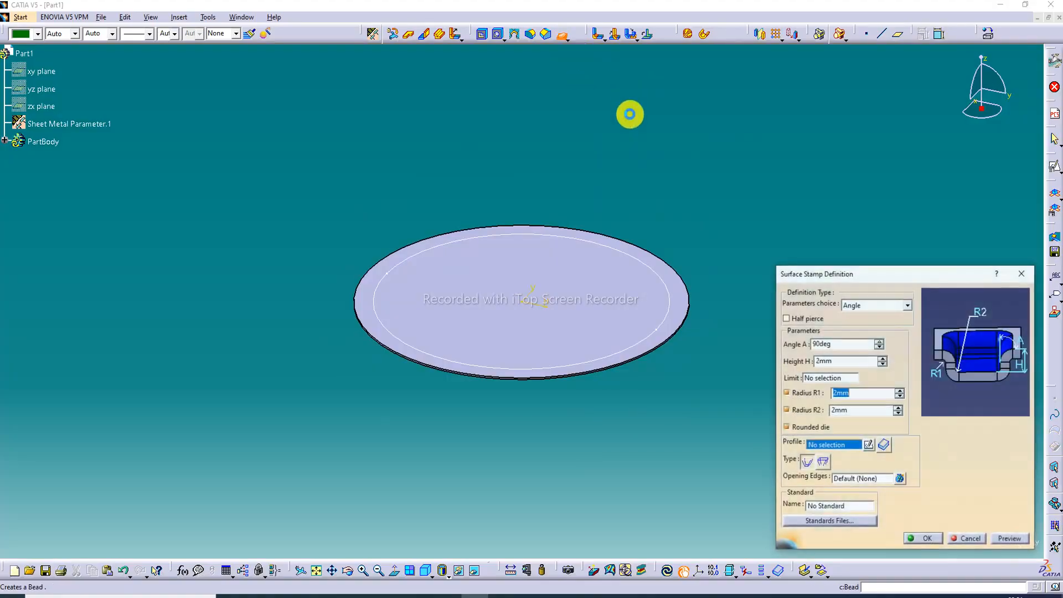
click(831, 344)
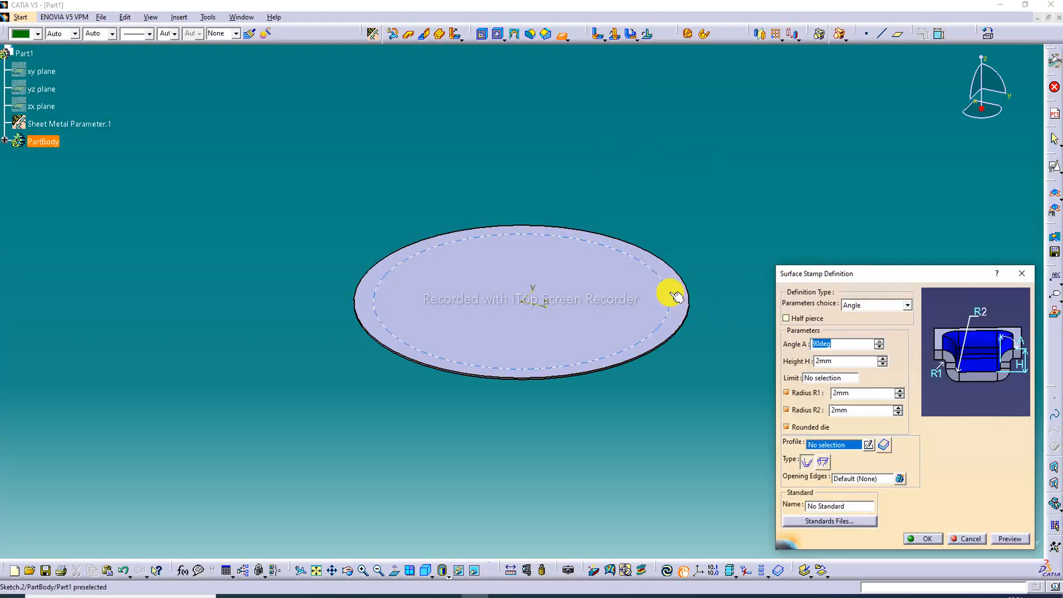
click(689, 303)
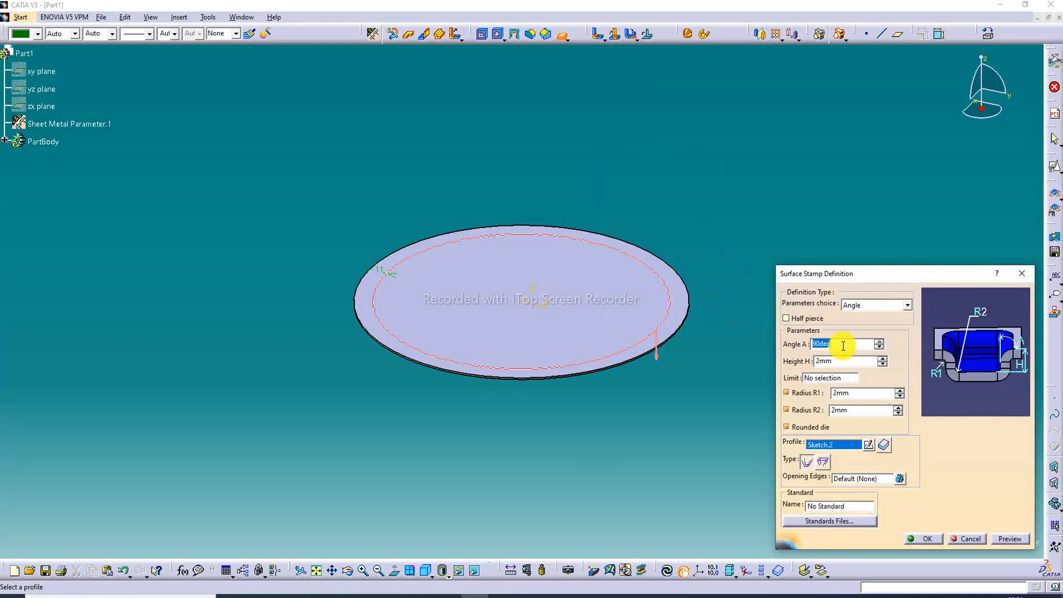
text(6)
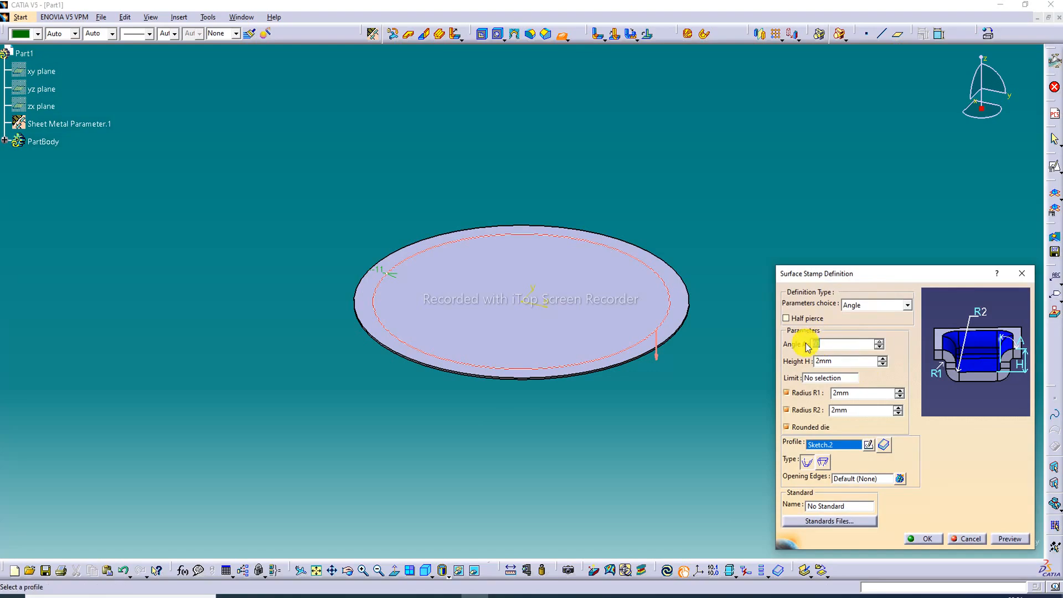
text(6)
key(Return)
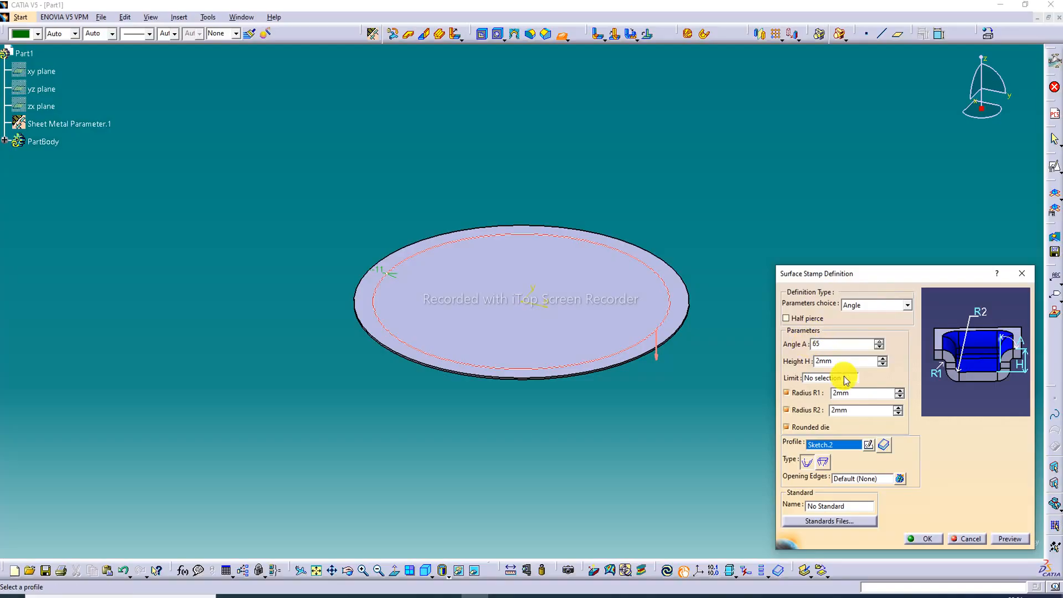
- Set the surface stamp's height to 3.4 mm, radius R1 to 3.2 mm and radius R2 to 3.4 mm, preview it and create it
drag(852, 359, 783, 358)
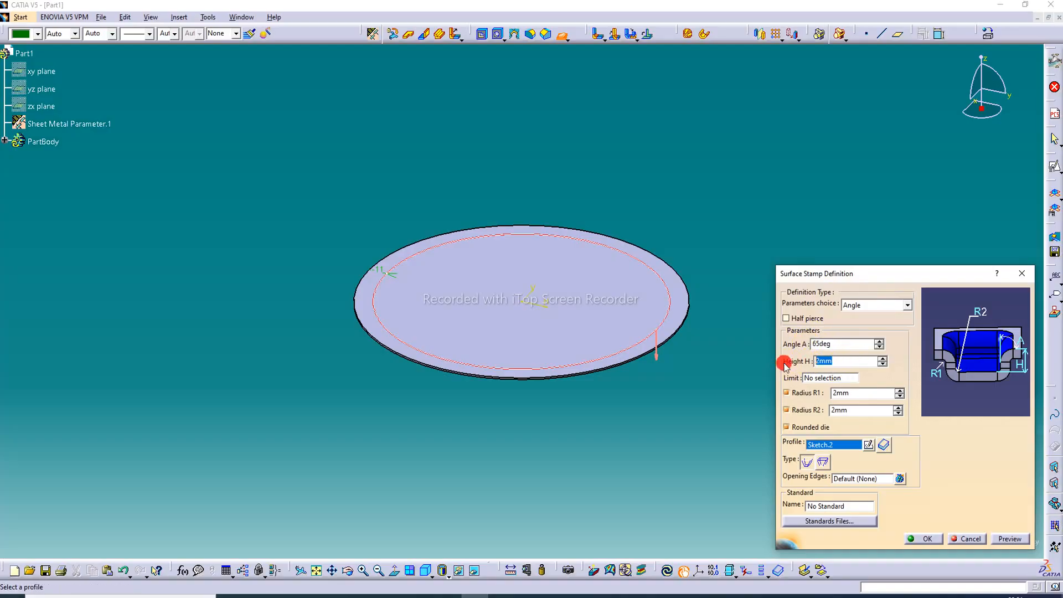
text(3.4)
click(851, 394)
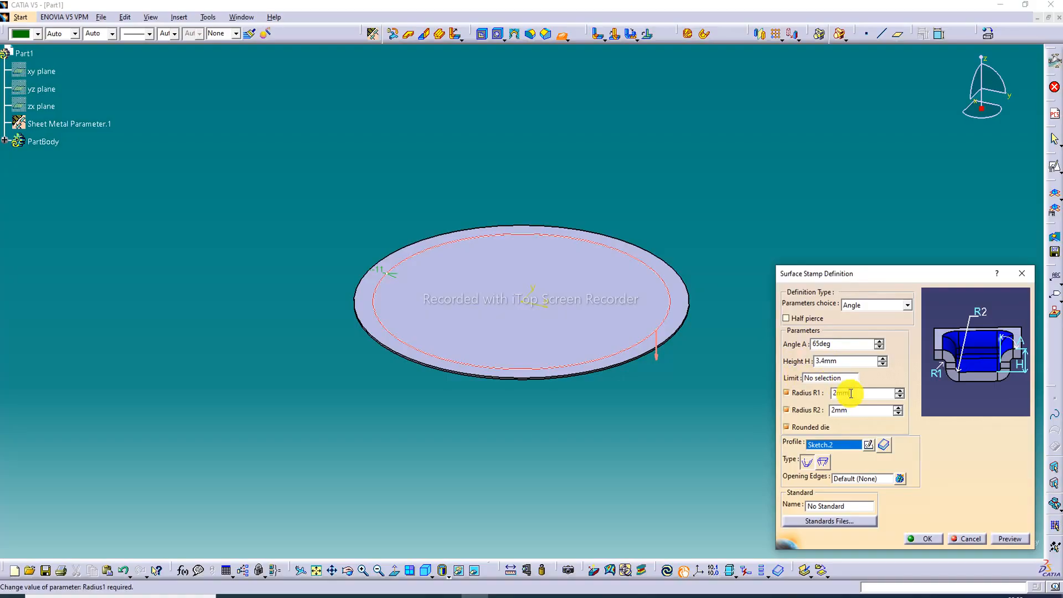
drag(850, 394, 807, 397)
text(3)
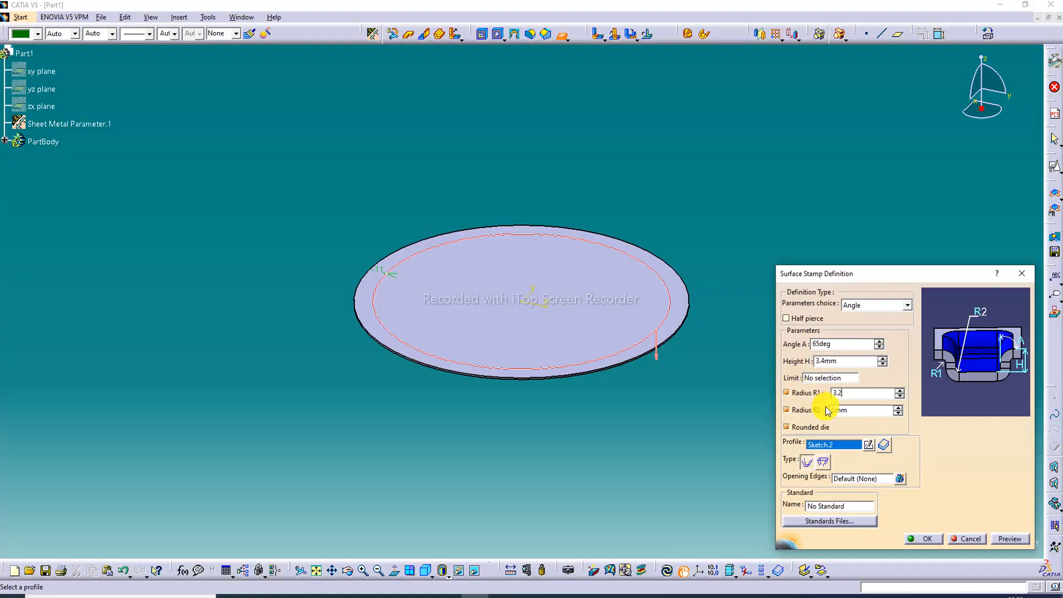
text(.2)
click(851, 411)
drag(854, 410, 789, 421)
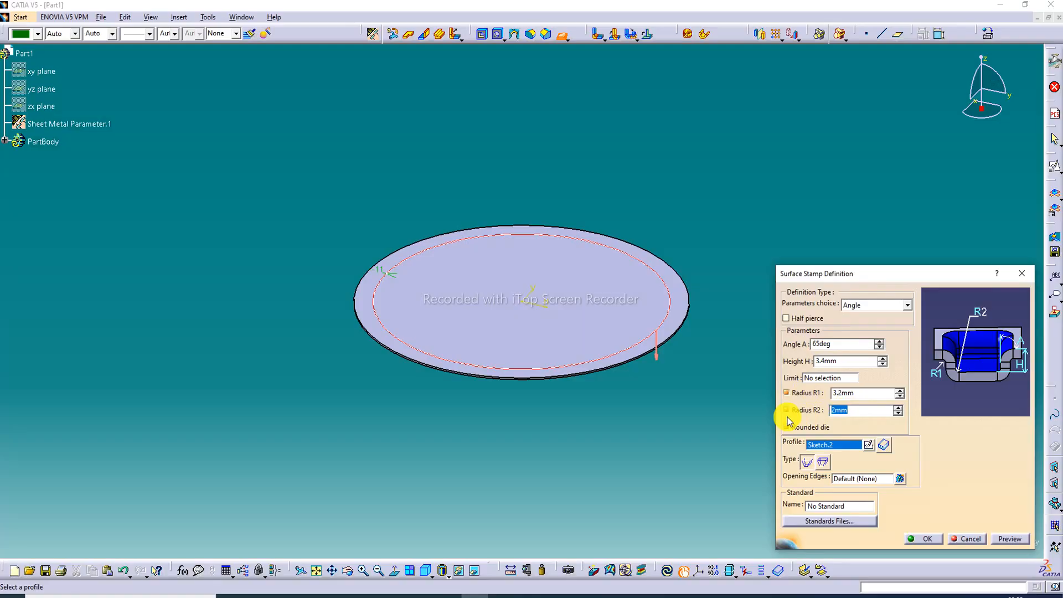
text(3.4)
click(1013, 540)
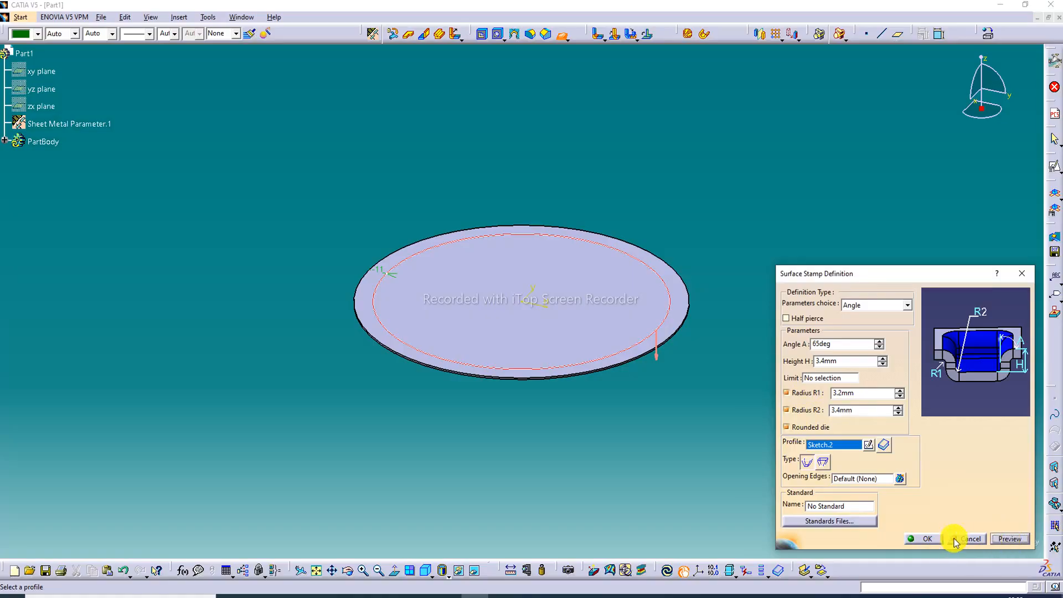
middle_drag(553, 328, 574, 226)
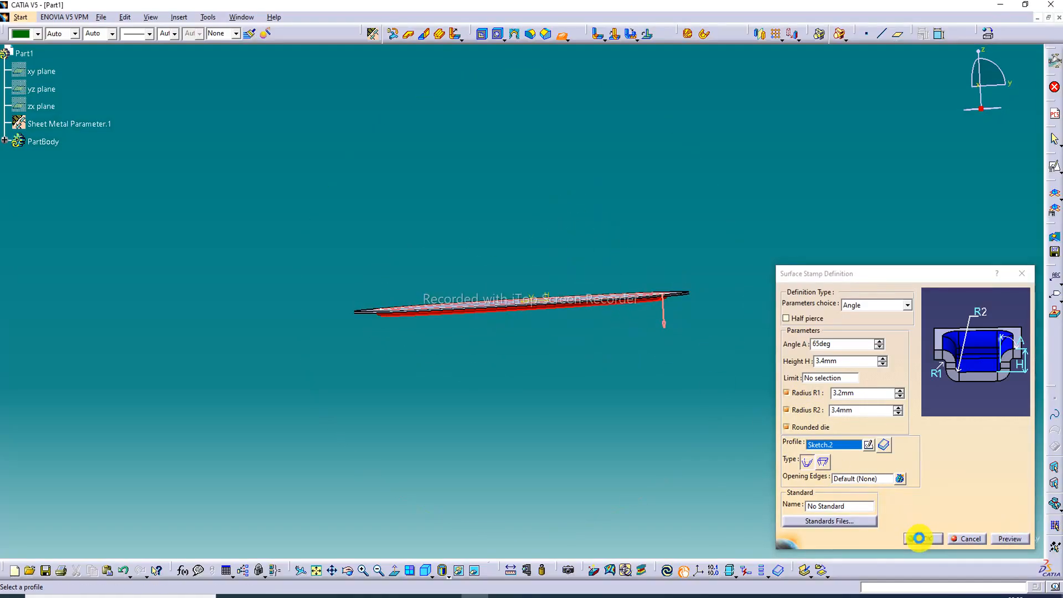
click(919, 538)
- Open a positioned sketch on the flat floor of the stamped recess with the horizontal and vertical axes swapped
middle_drag(539, 230, 576, 369)
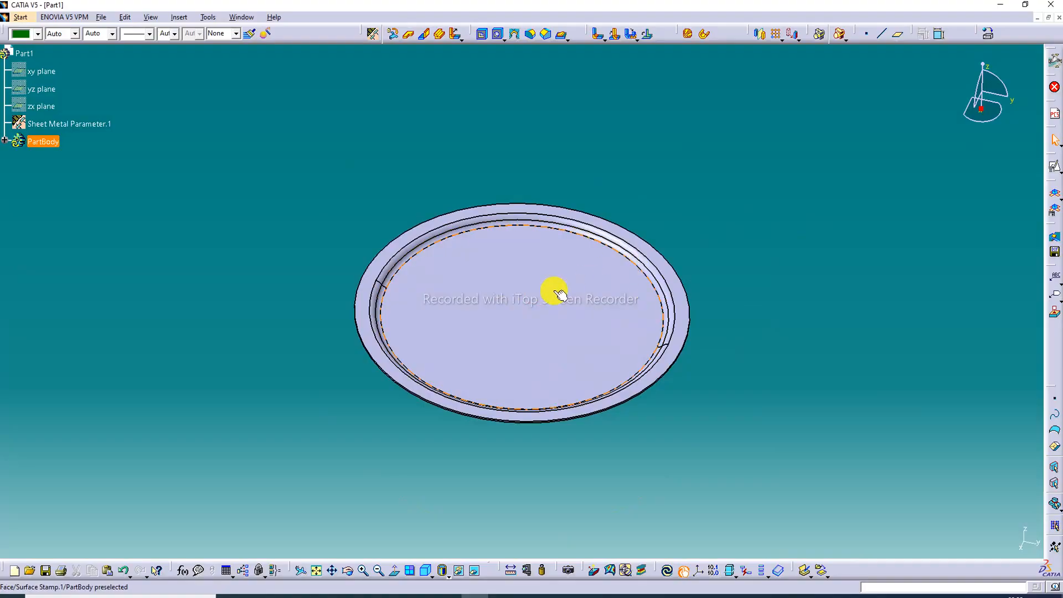
ctrl+middle_drag(558, 294, 553, 237)
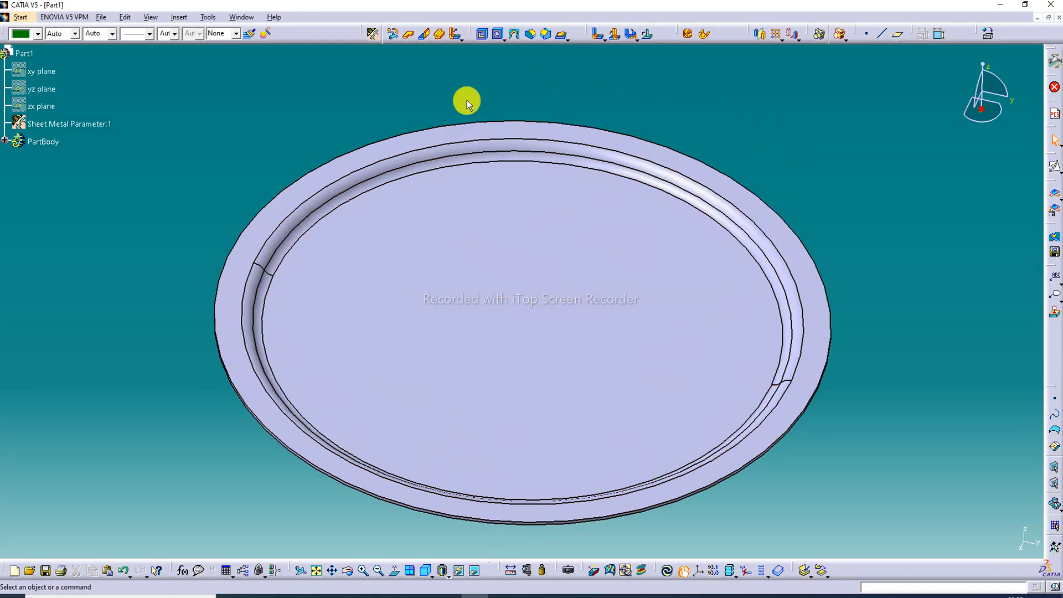
click(599, 294)
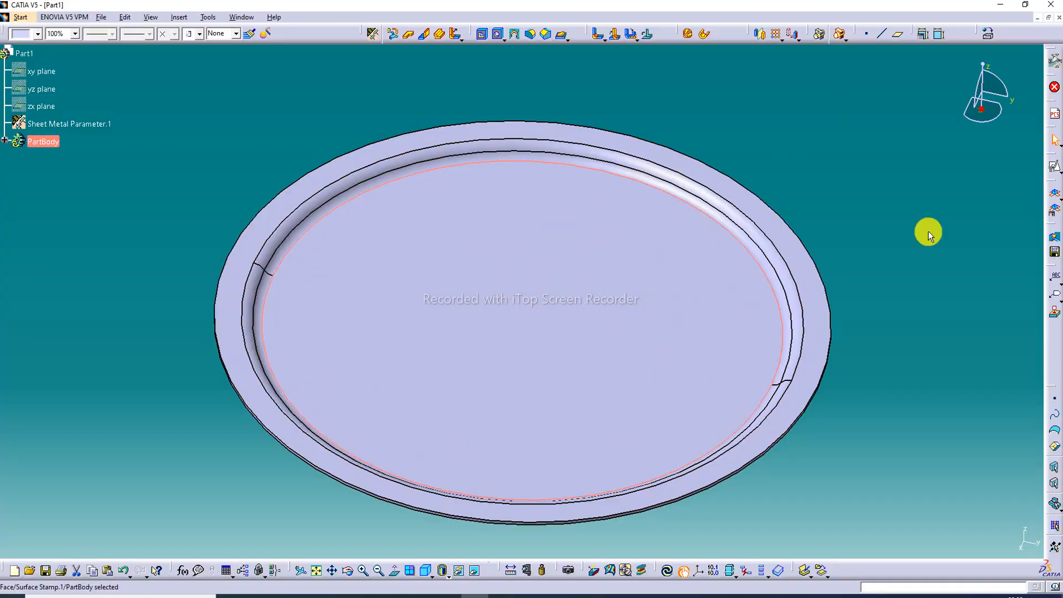
click(1055, 170)
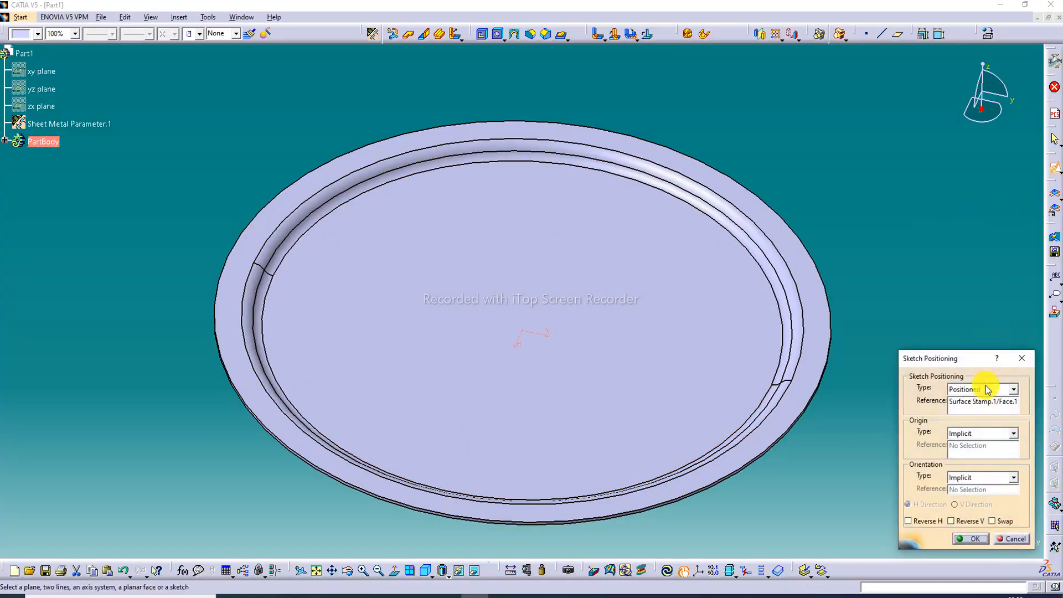
click(992, 521)
click(972, 539)
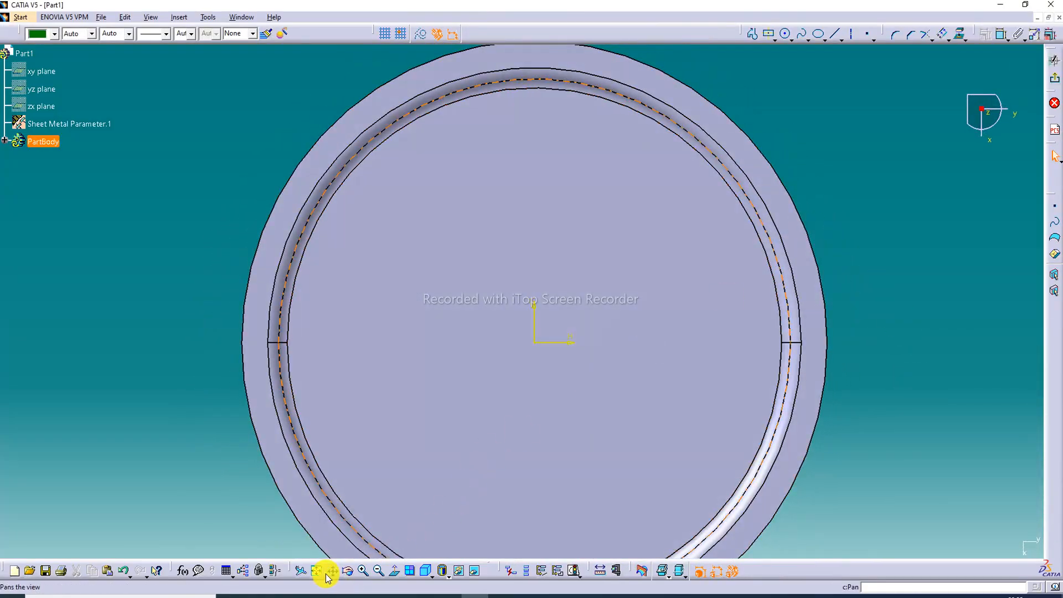
- Offset the recess floor's circular outline inward, set the offset value to -5 mm and exit the sketch
click(318, 571)
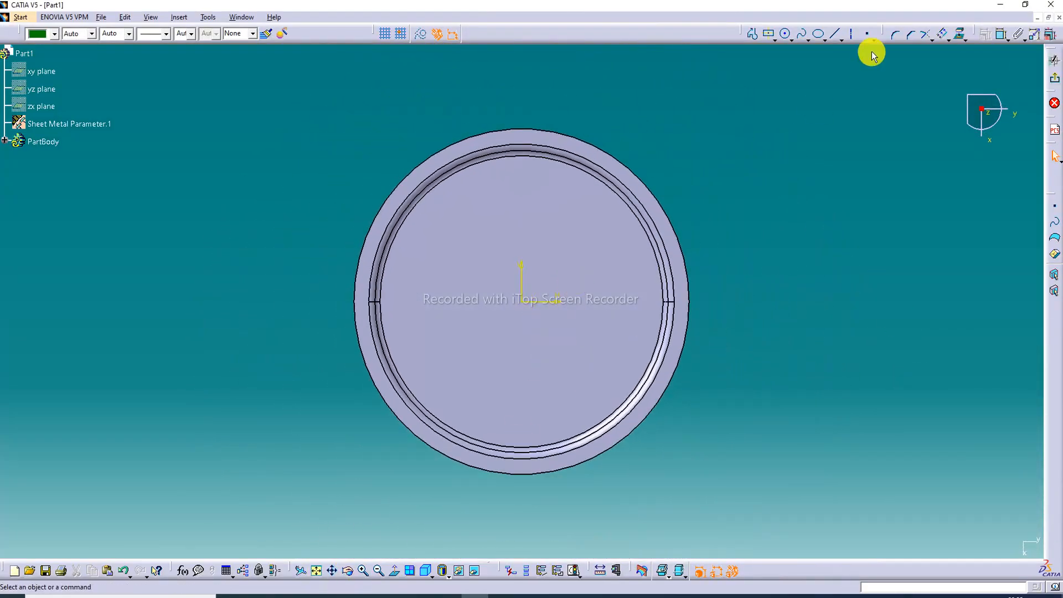
click(940, 35)
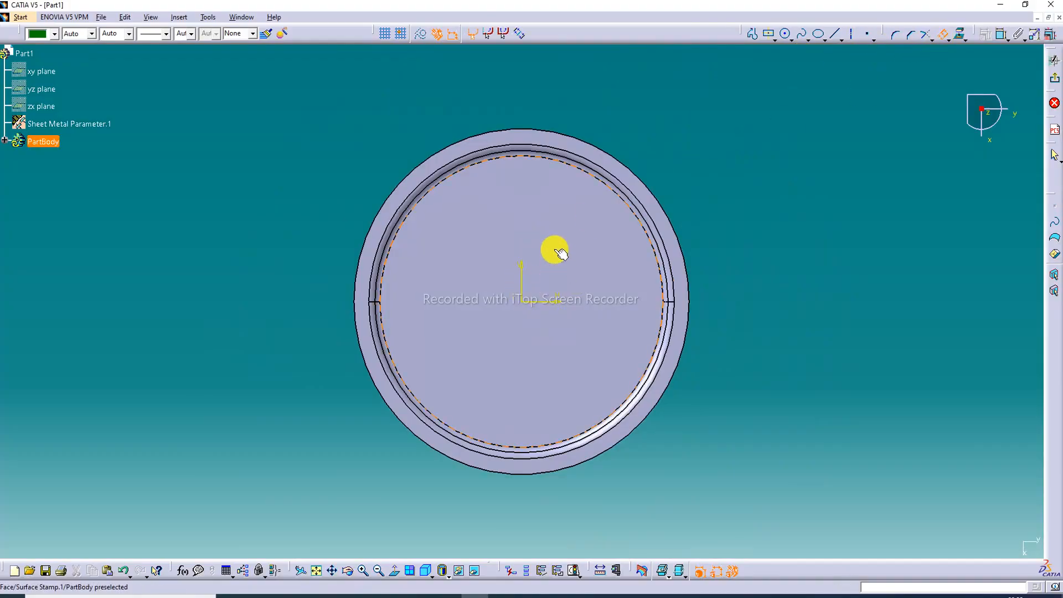
click(562, 221)
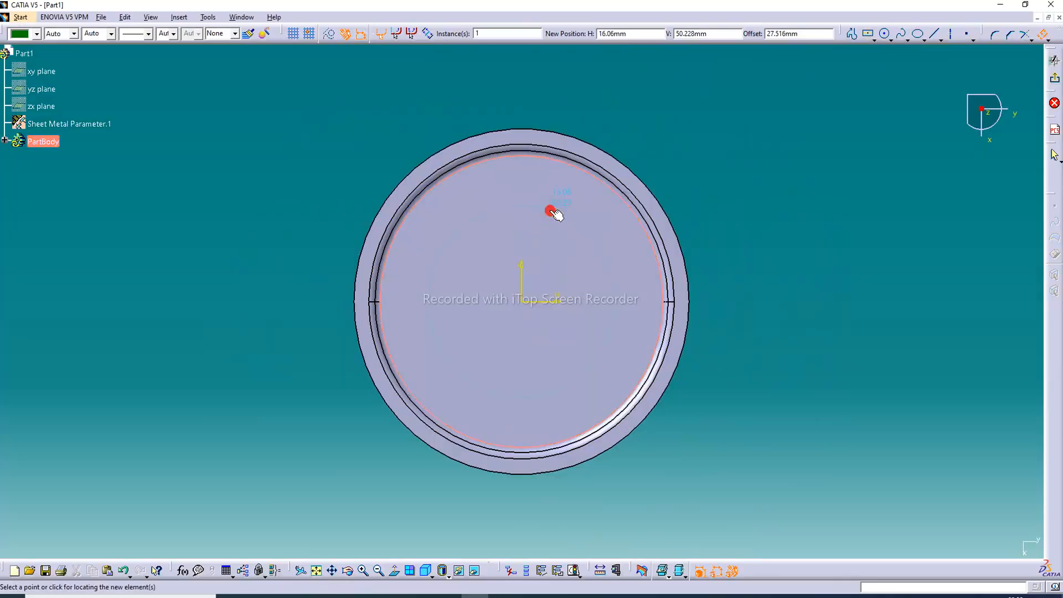
click(561, 178)
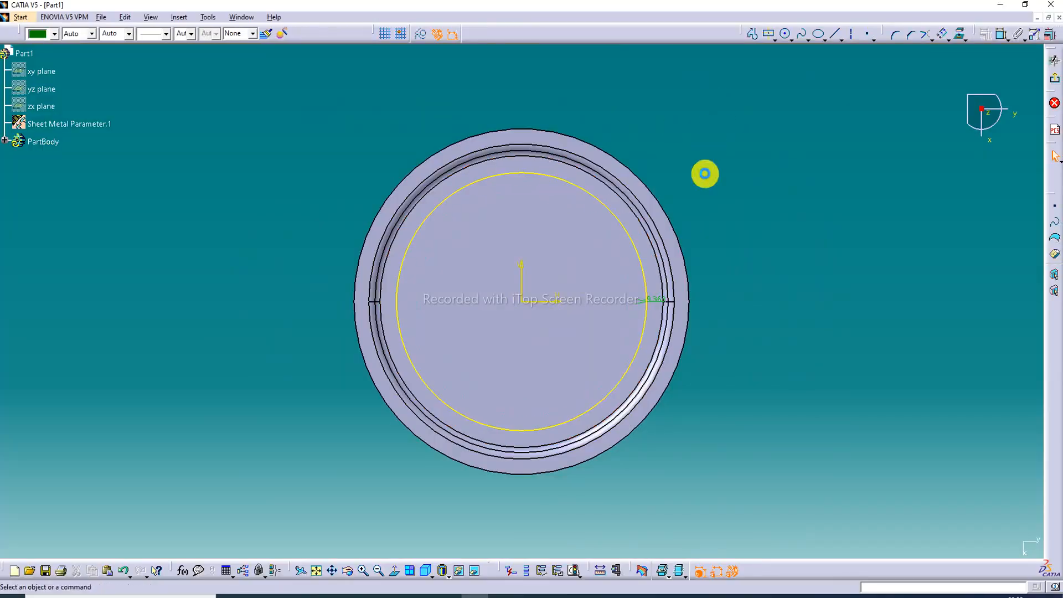
double_click(653, 302)
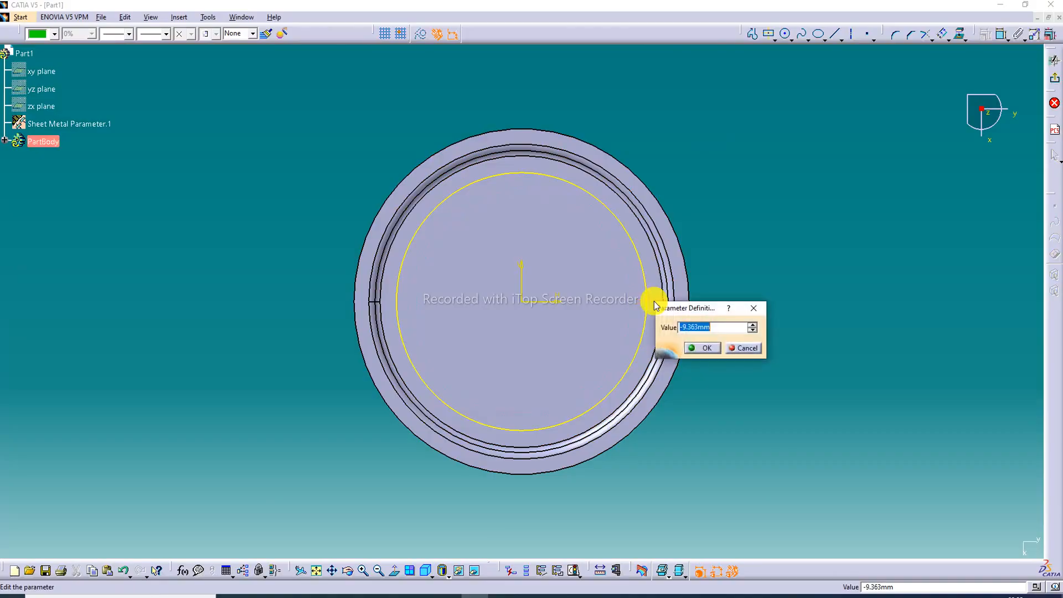
text(-5)
key(Return)
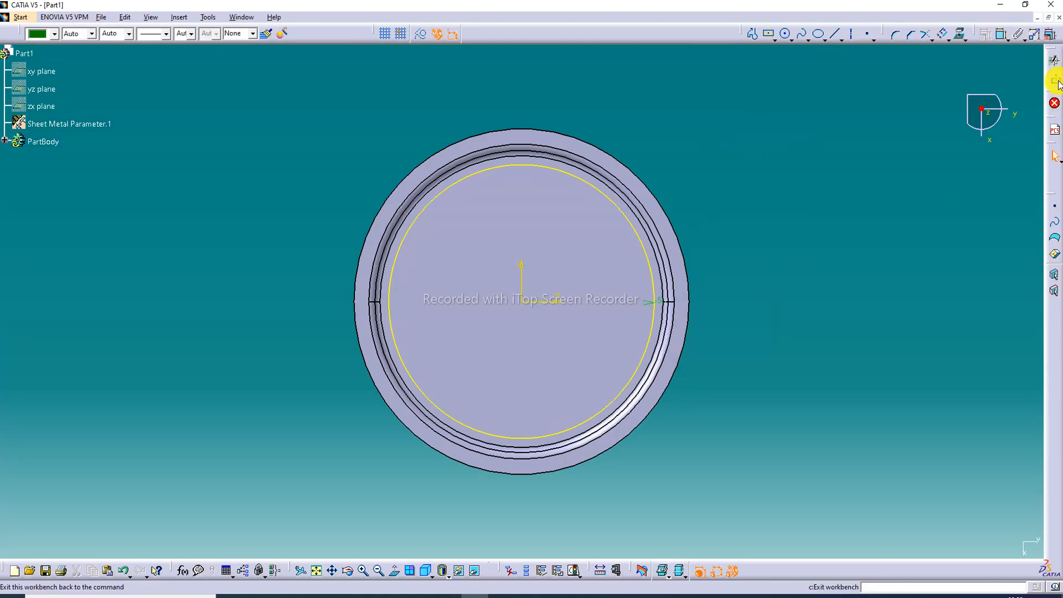
click(1055, 60)
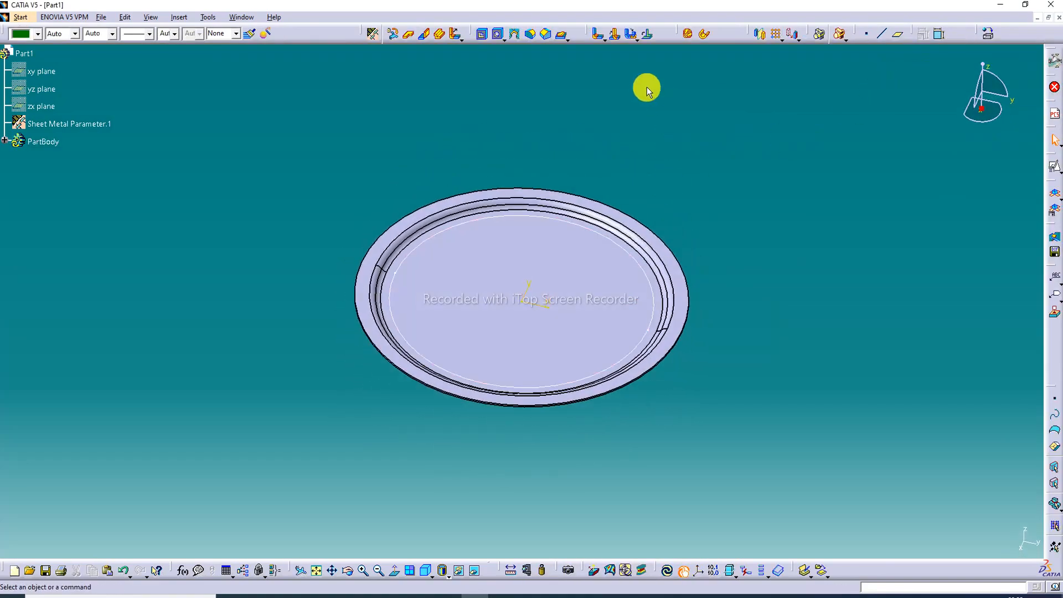
- Start a surface stamp using the new offset circle as its profile, with angle 60 degrees and height 20 mm
click(569, 40)
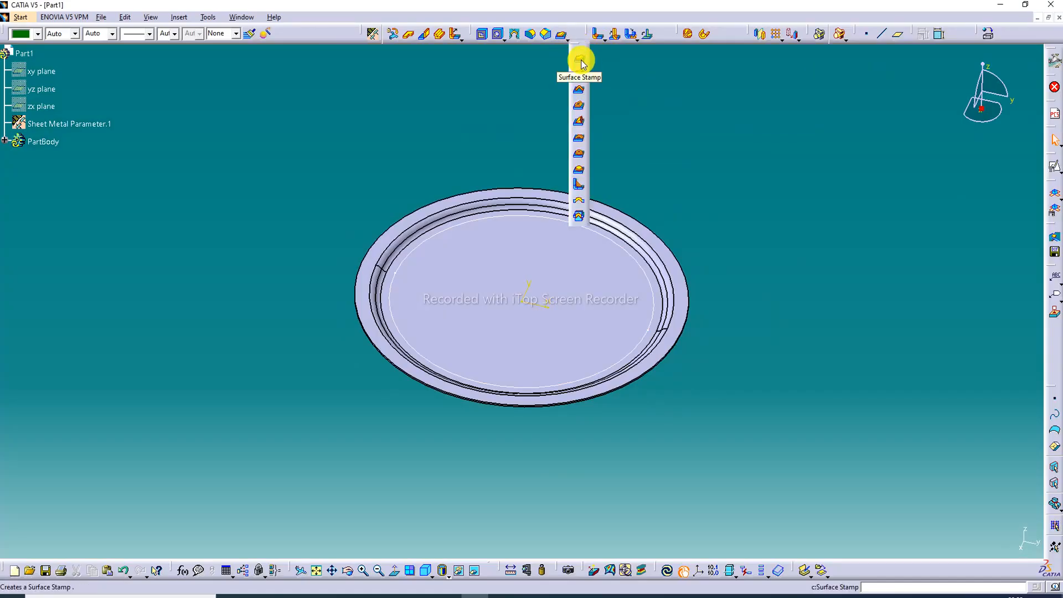
click(580, 60)
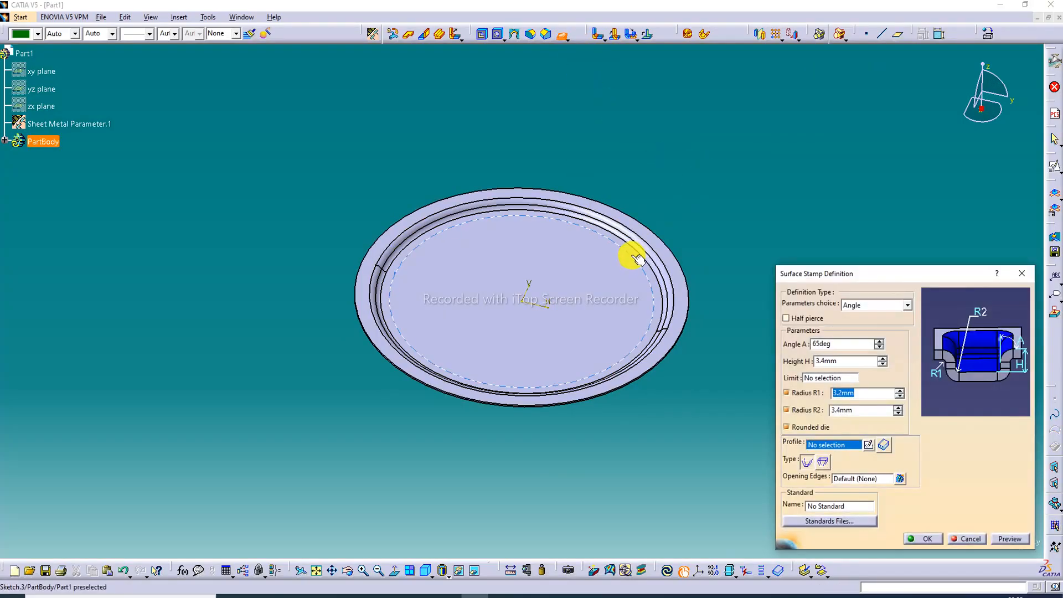
click(630, 262)
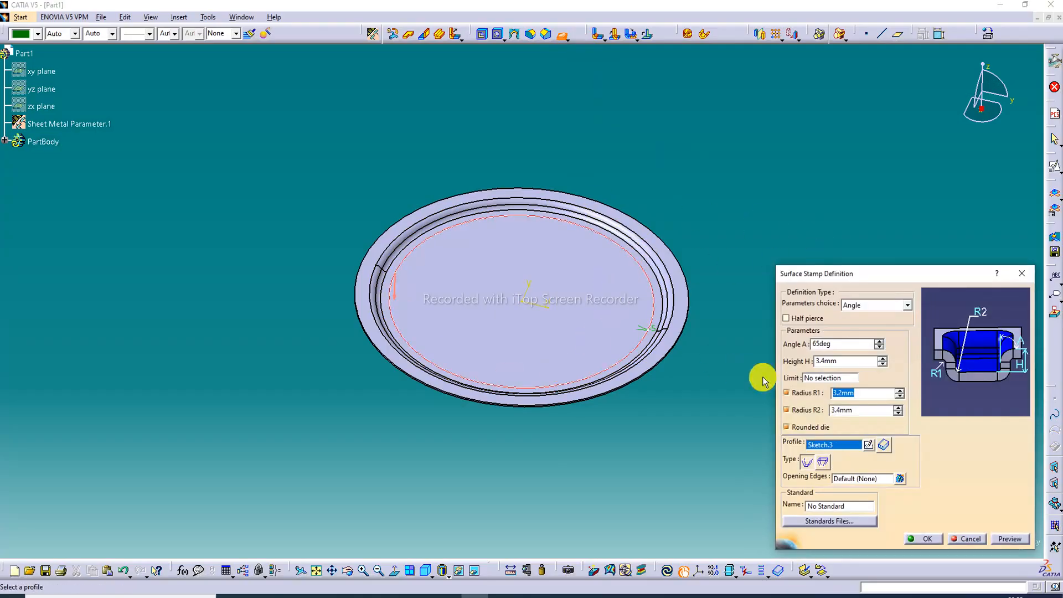
double_click(838, 344)
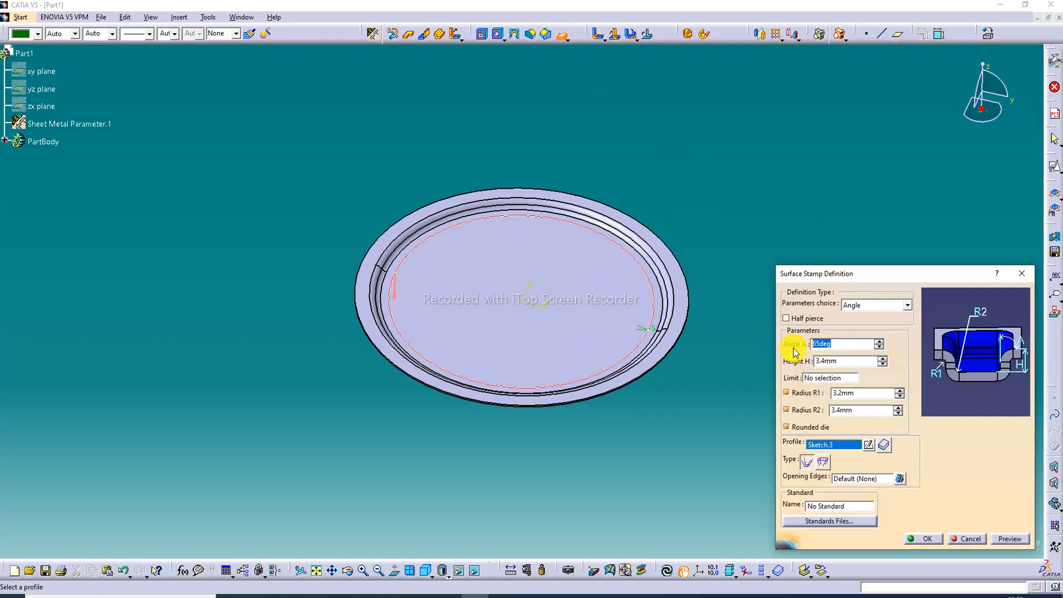
text(60)
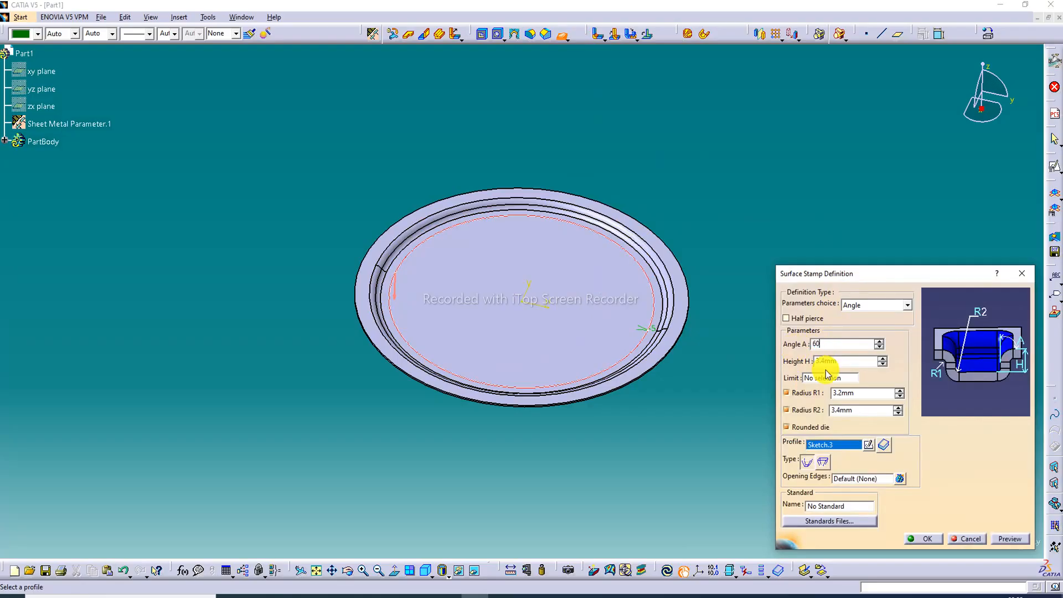
double_click(836, 361)
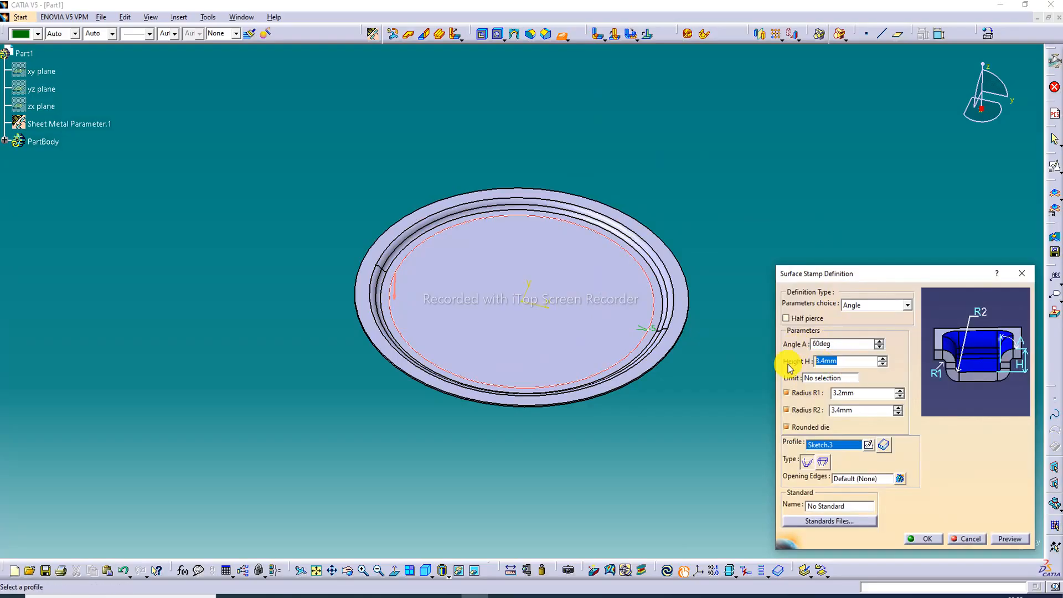
text(20)
- Set the surface stamp's radius R1 to 5 mm and radius R2 to 18 mm, preview it and create it
click(867, 395)
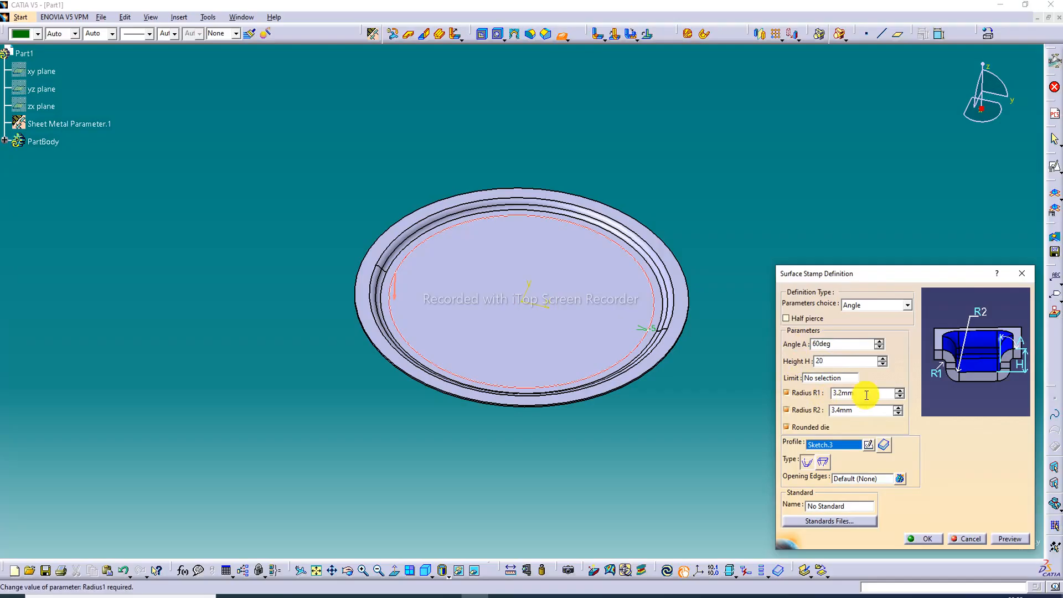
double_click(864, 393)
text(5)
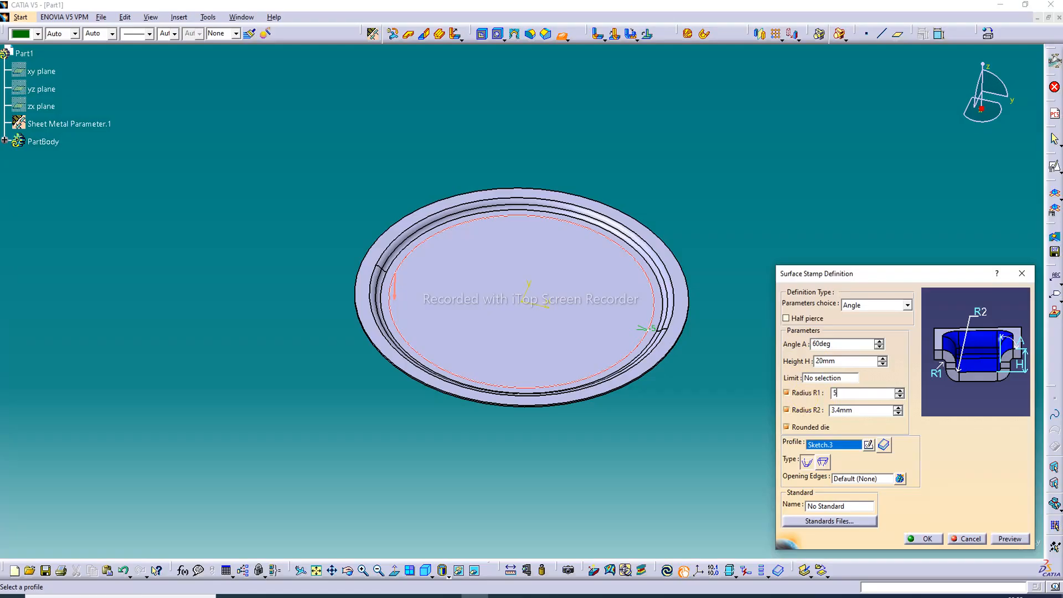
click(865, 410)
double_click(862, 410)
text(18)
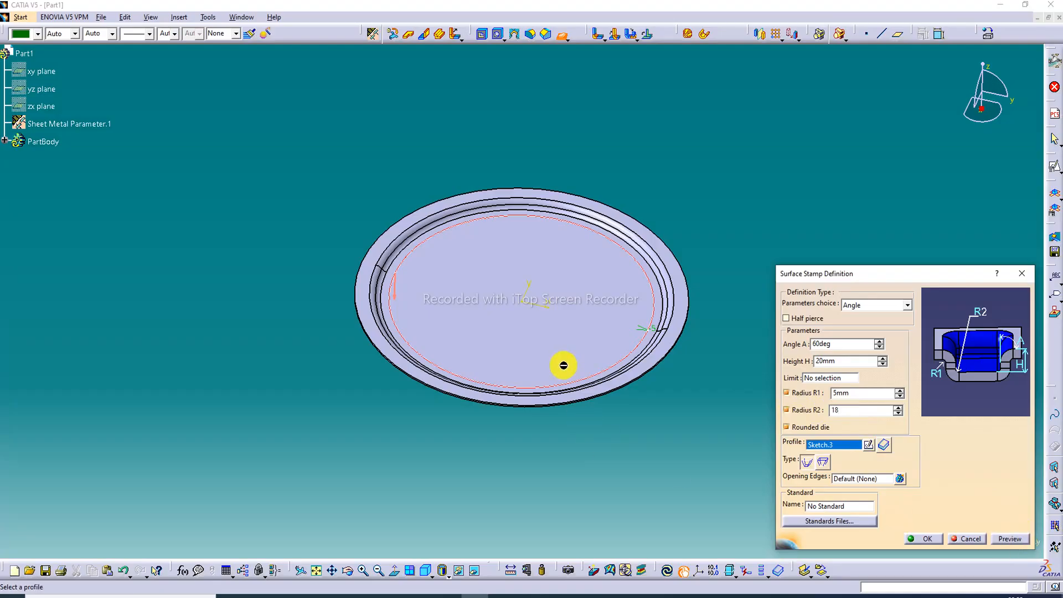
middle_drag(563, 365, 592, 208)
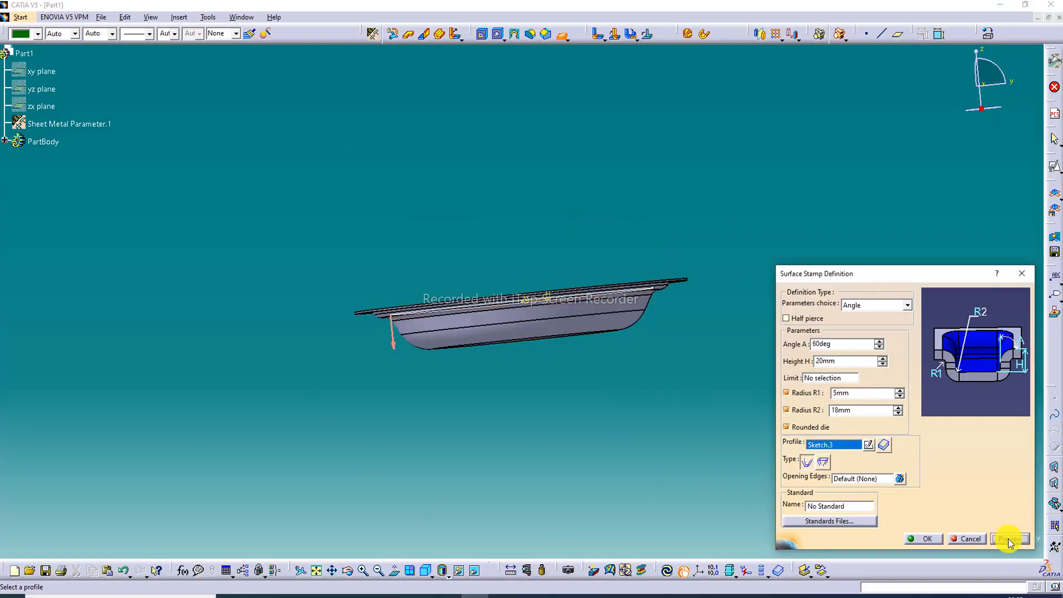
click(923, 540)
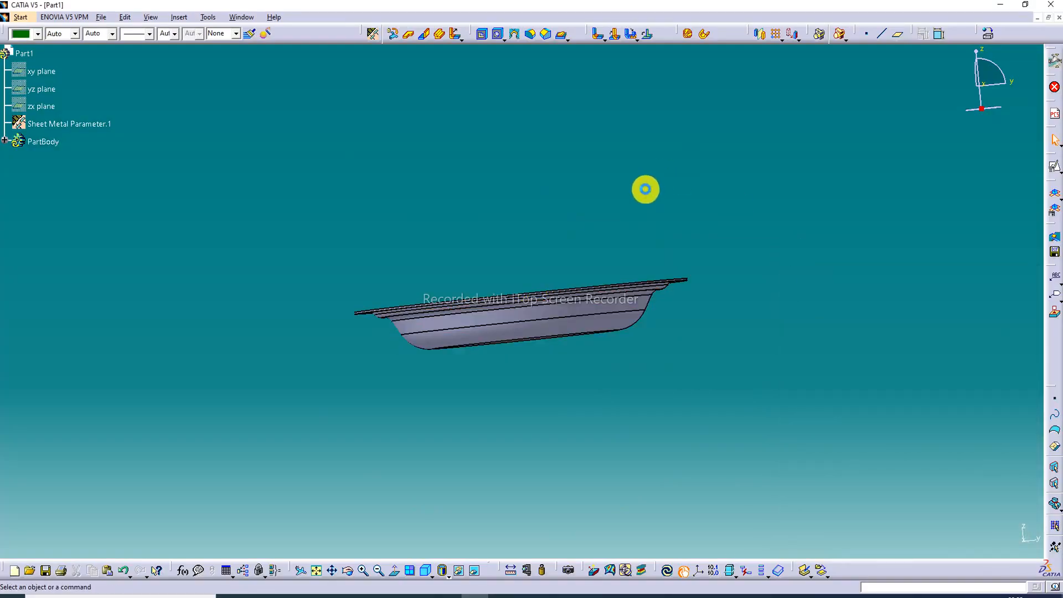
- Reopen the deeper surface stamp, set its height to 18 mm and apply the change
middle_drag(556, 183, 561, 360)
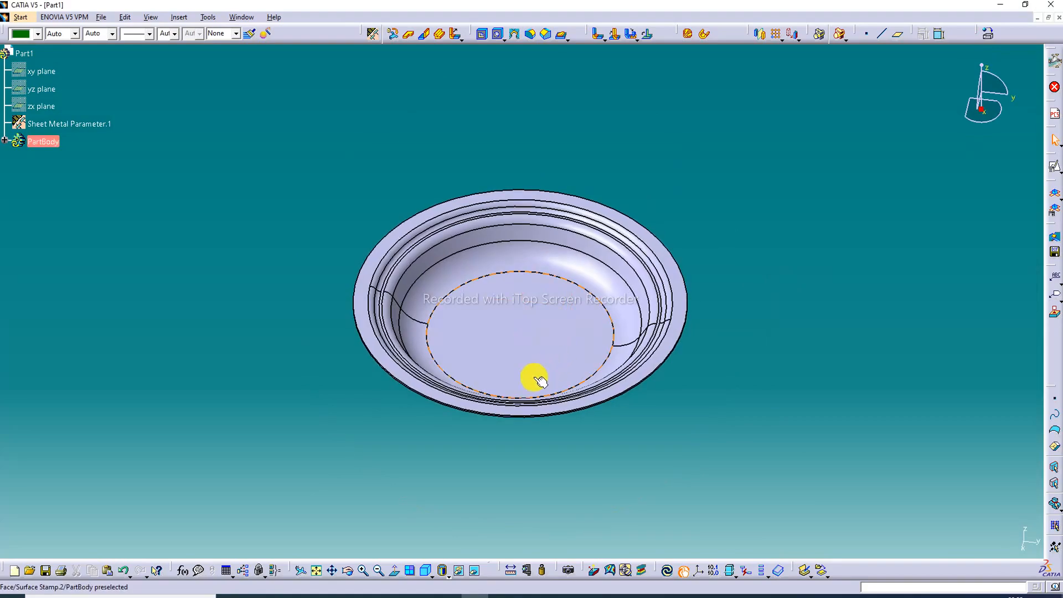
middle_drag(665, 147, 475, 133)
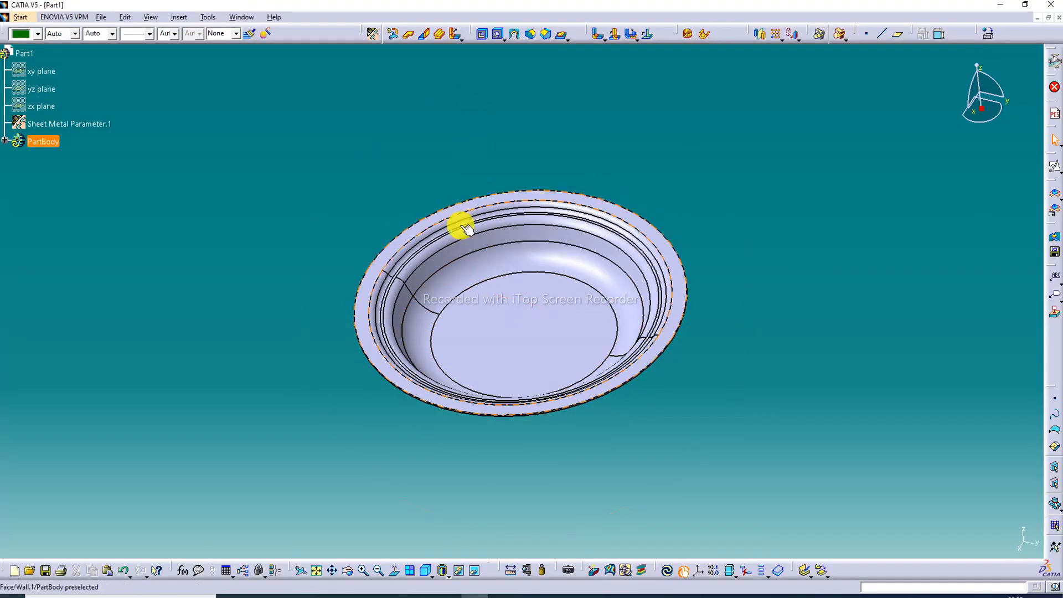
middle_drag(483, 256, 539, 123)
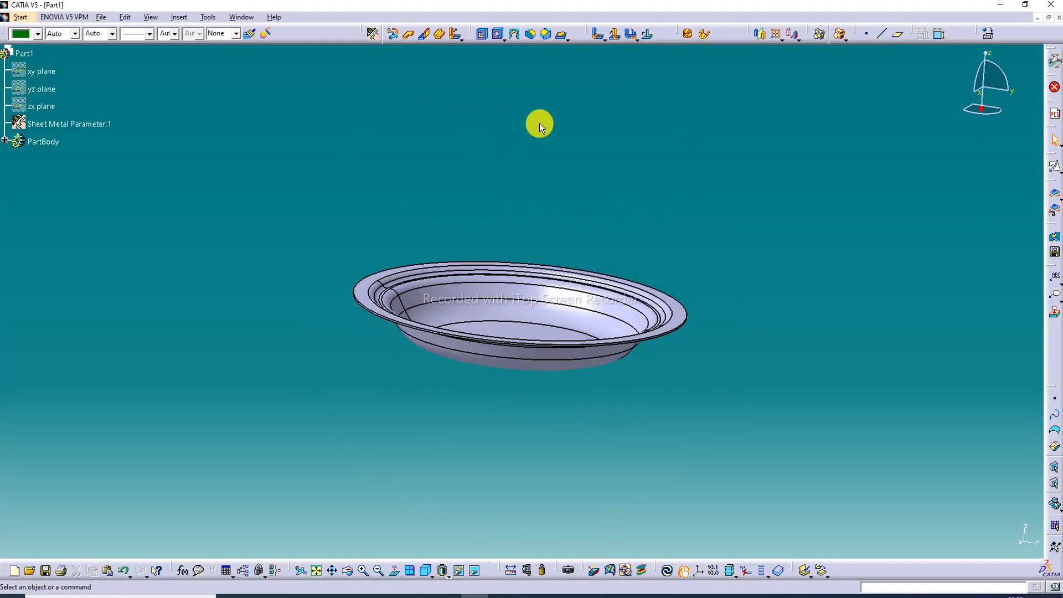
middle_drag(476, 254, 518, 177)
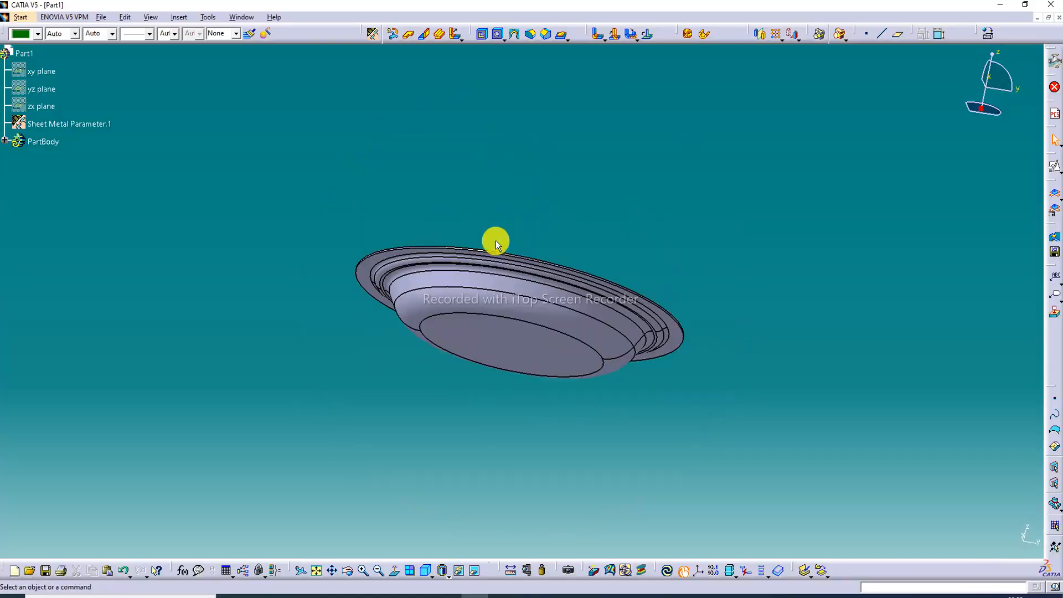
middle_drag(497, 254, 531, 323)
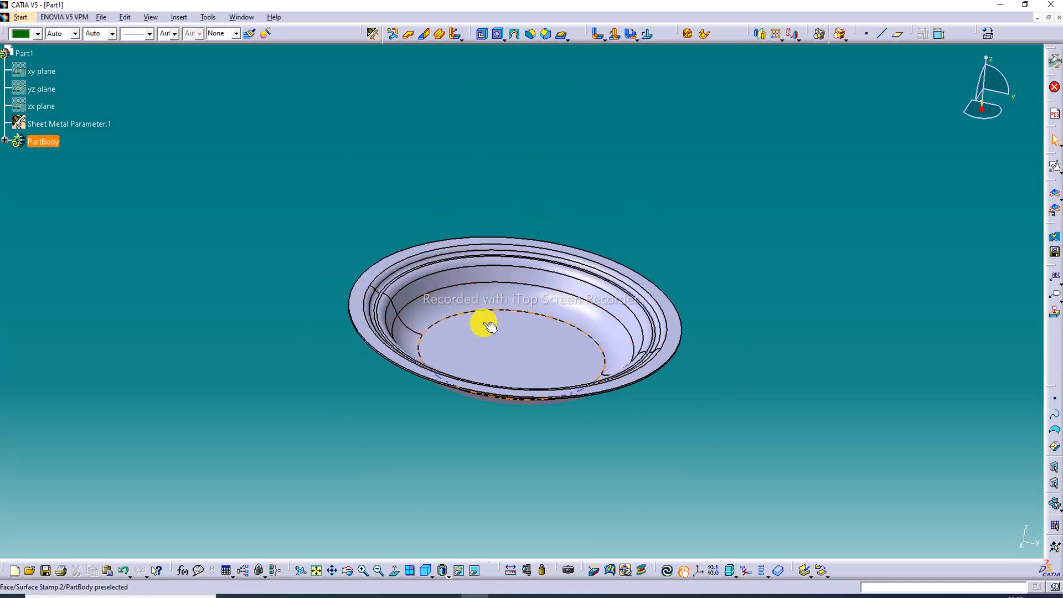
double_click(482, 302)
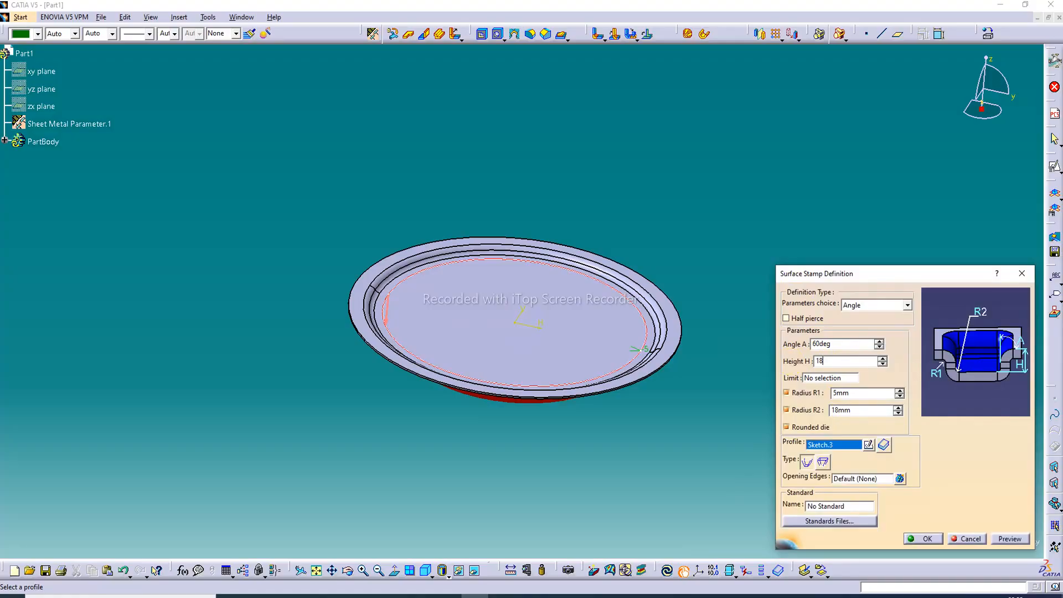
click(1009, 539)
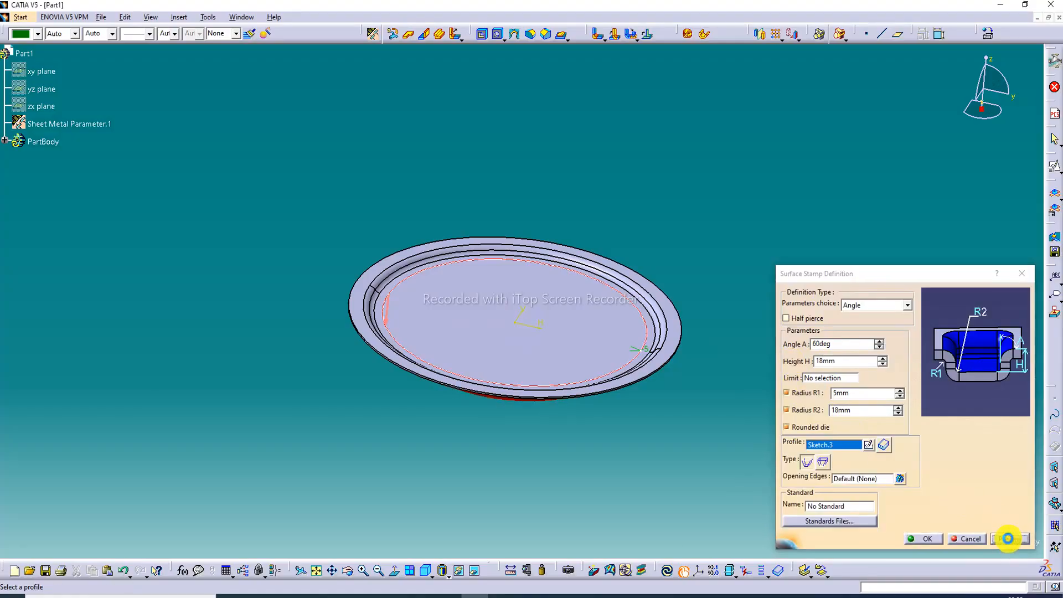
click(926, 538)
click(770, 251)
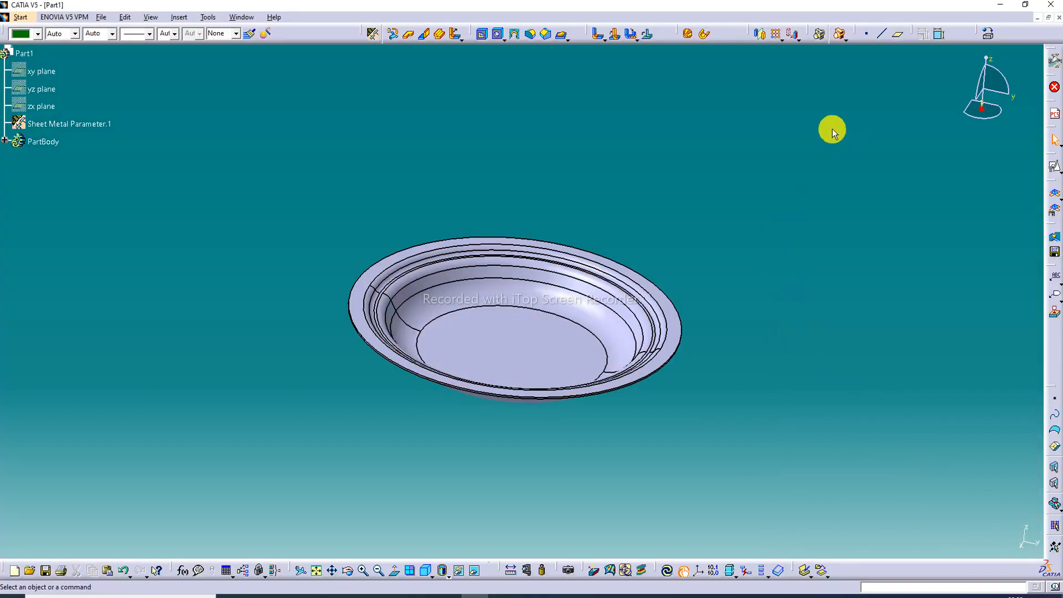
- Edit the inner surface stamp again, set its height to 20 mm, preview it and apply the change
mouse_move(534, 268)
middle_down()
mouse_move(572, 78)
mouse_move(550, 190)
mouse_move(552, 268)
middle_up()
double_click(524, 297)
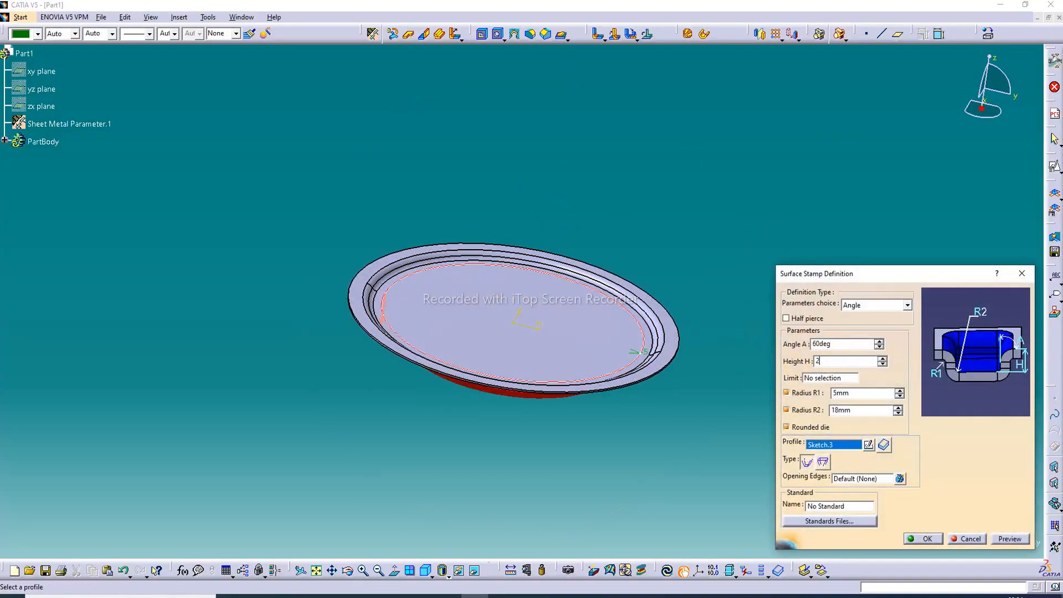
click(798, 366)
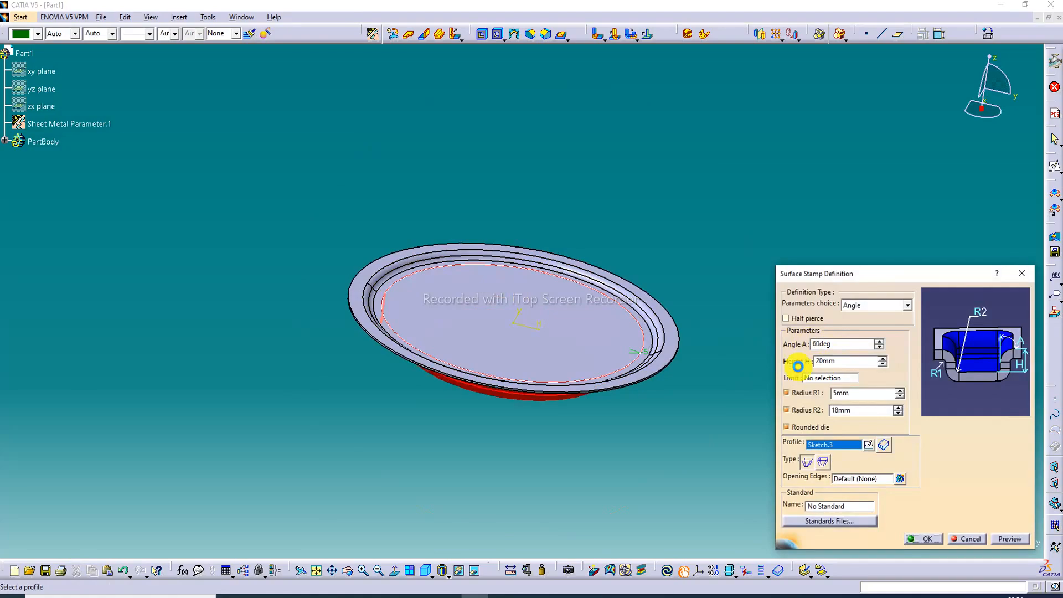
click(1010, 538)
click(923, 539)
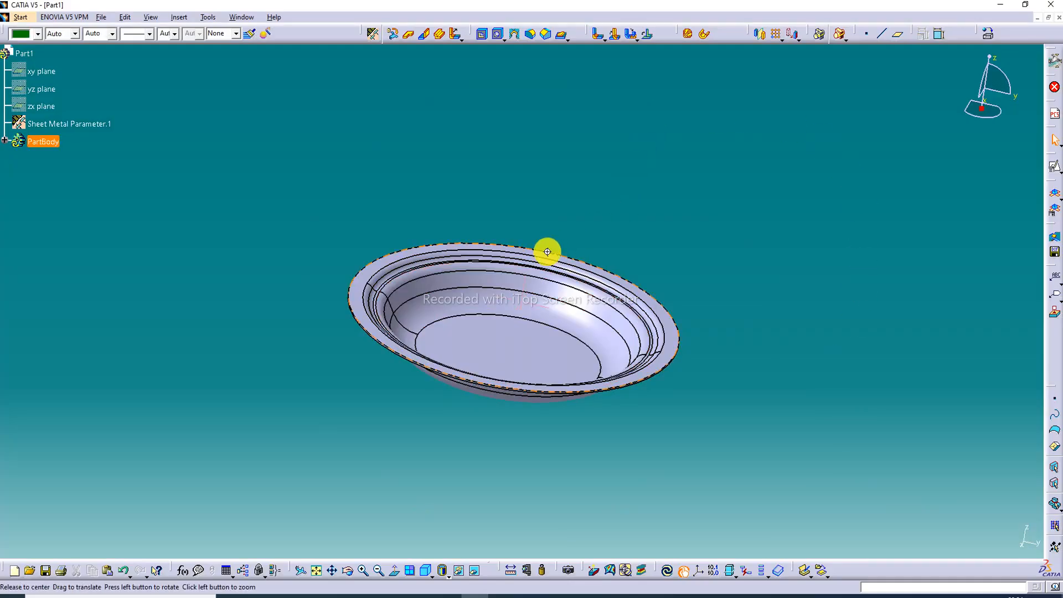
middle_drag(492, 273, 482, 209)
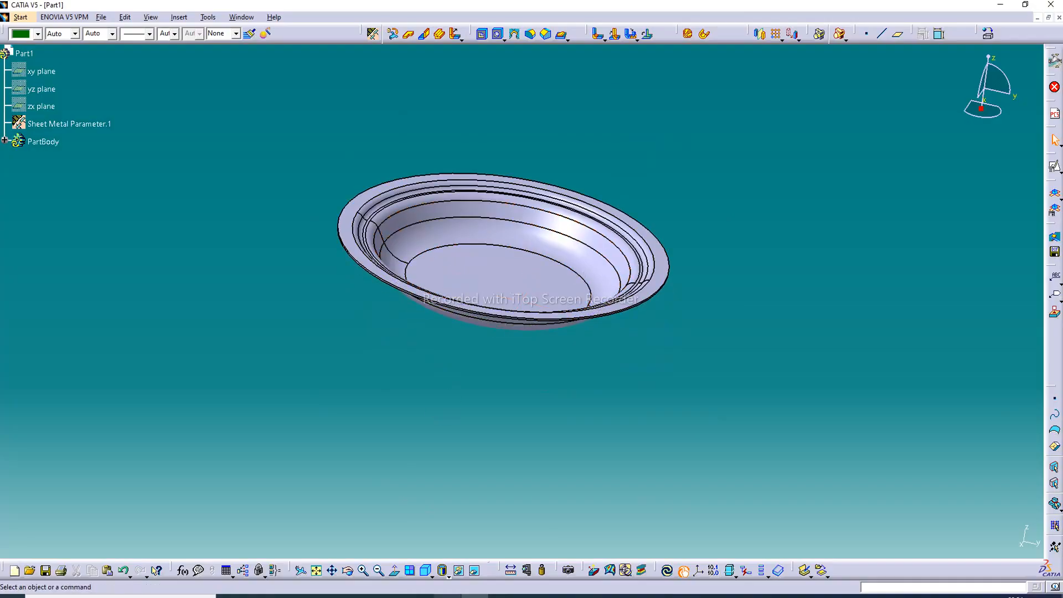
- Switch the model display to plain shading without edges
click(444, 577)
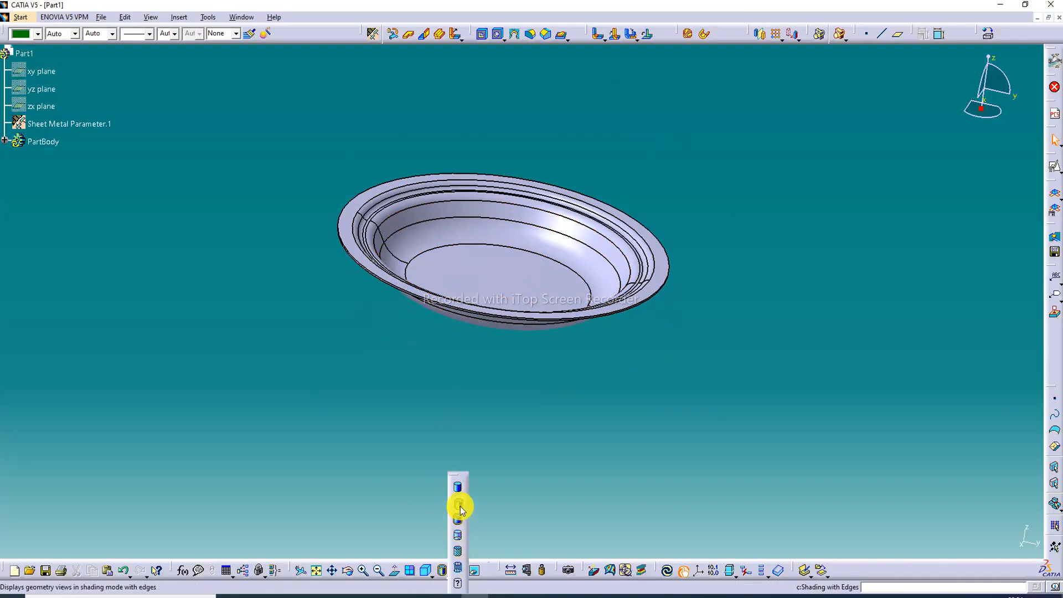
click(459, 489)
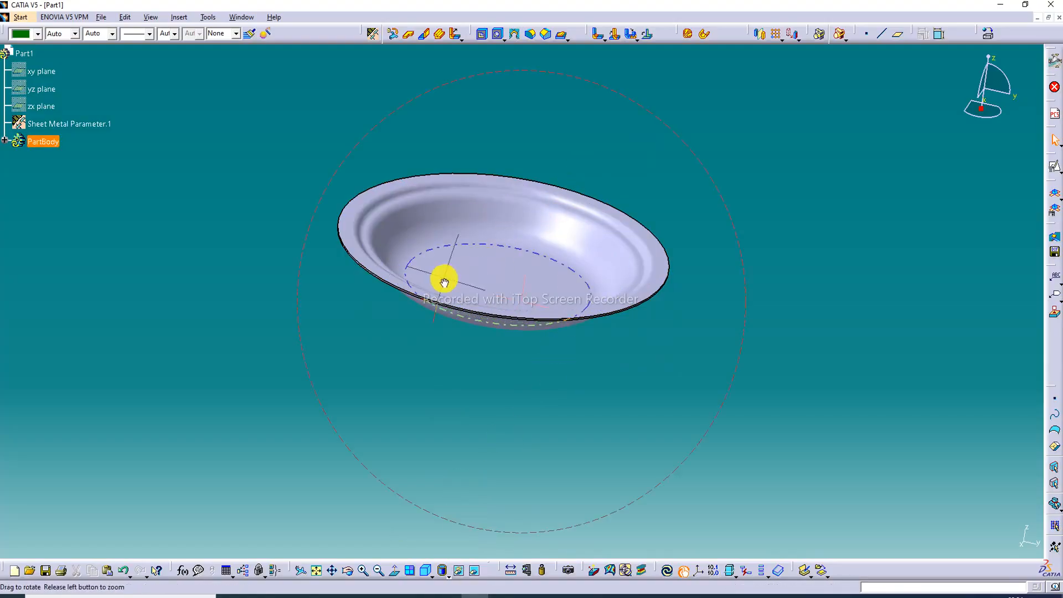
middle_drag(458, 199, 480, 119)
ctrl+middle_drag(459, 211, 450, 183)
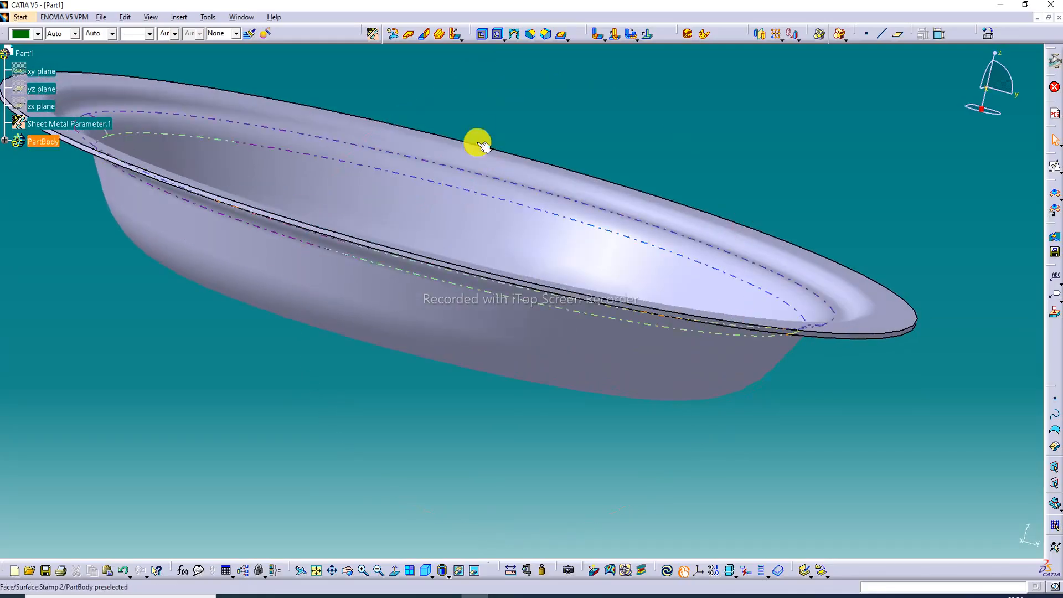
- Create a tear drop along the plate's outer rim edge with length 1 mm and radius 1 mm
click(462, 38)
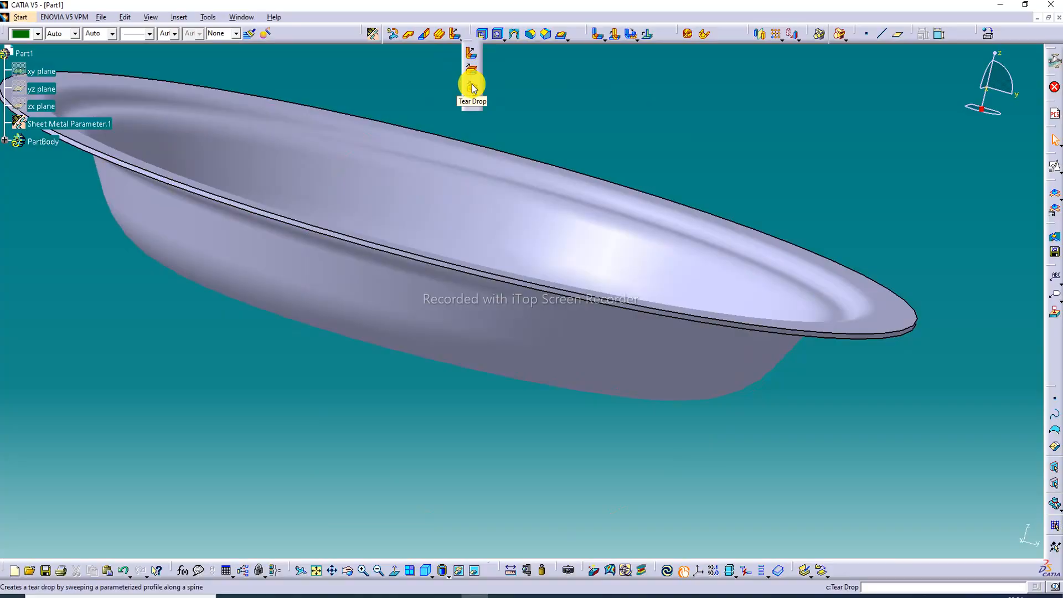
click(473, 88)
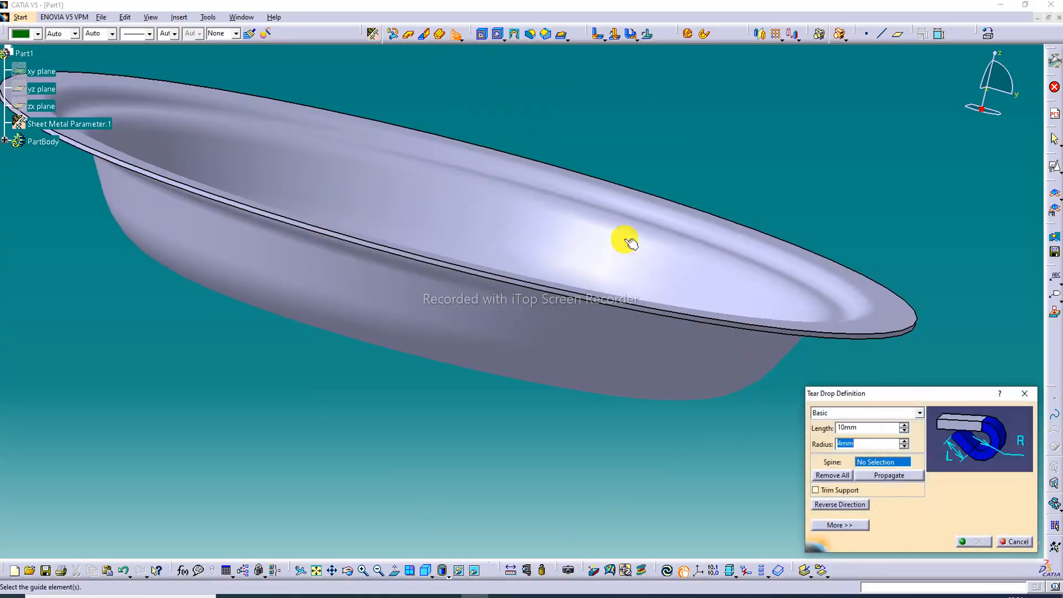
drag(878, 431, 824, 428)
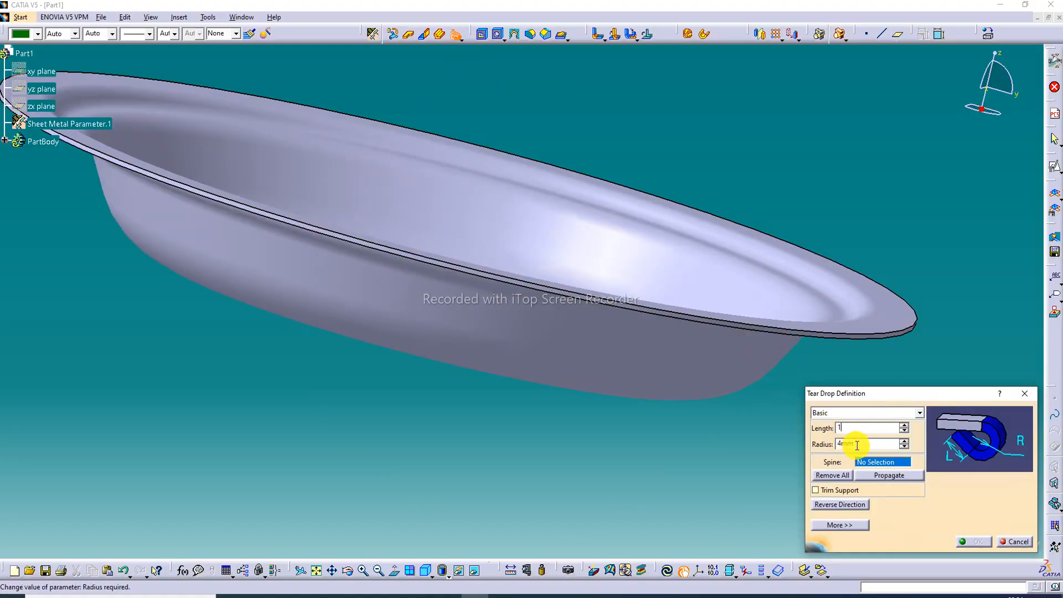
text(1)
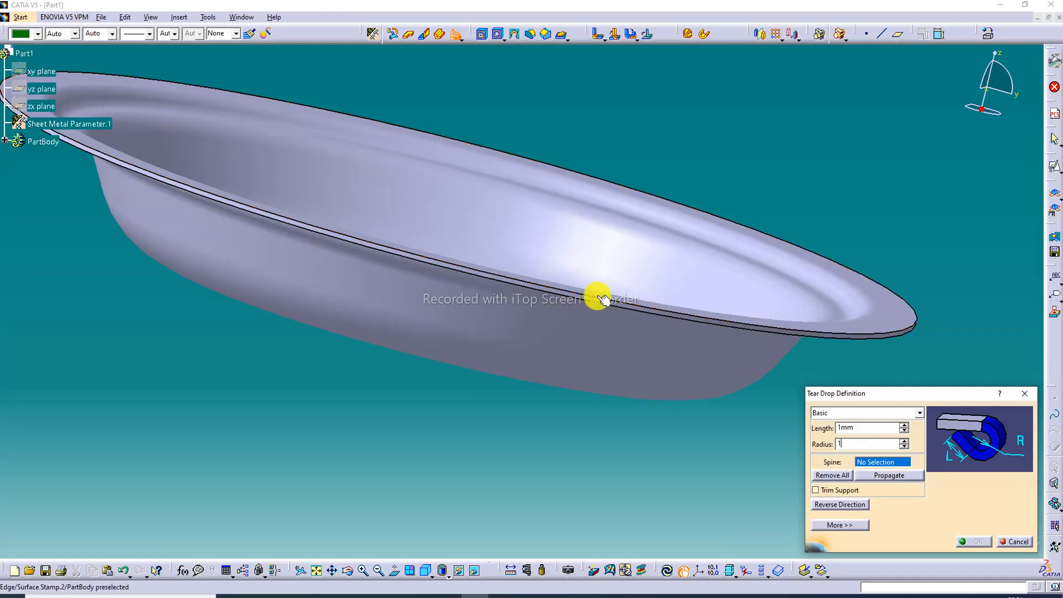
click(646, 310)
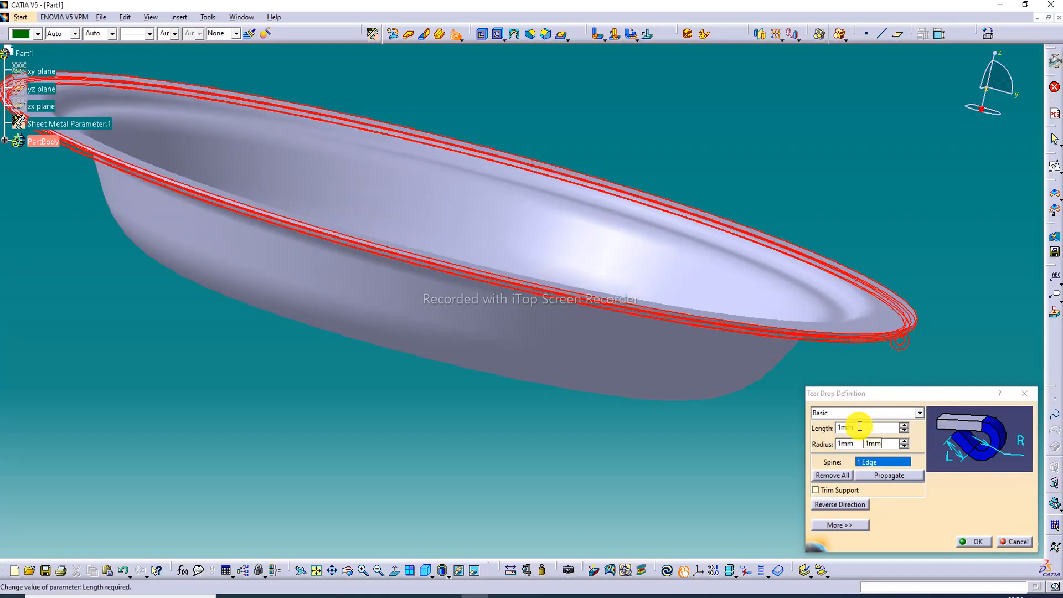
middle_drag(849, 244, 852, 292)
middle_drag(250, 166, 290, 190)
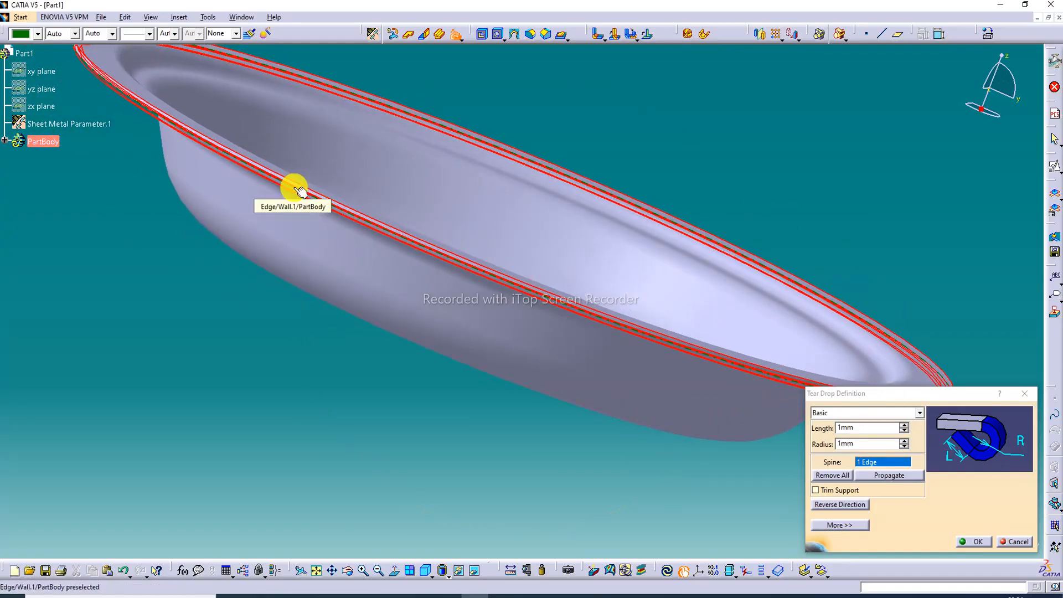
click(978, 541)
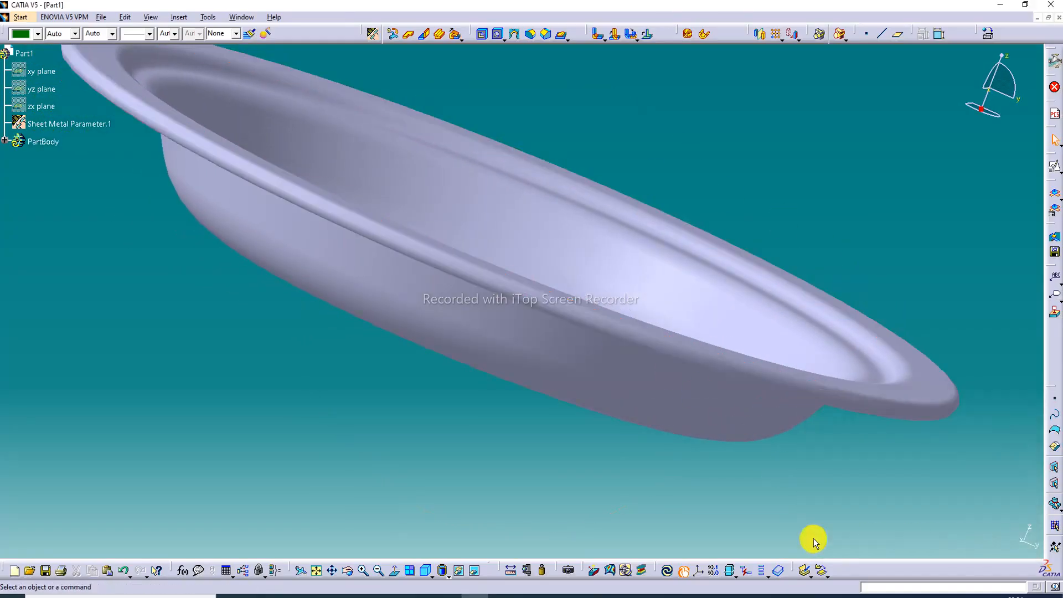
- Check the rolled rim from below and switch the display to shading with material
middle_drag(664, 245, 664, 245)
middle_drag(681, 297, 643, 218)
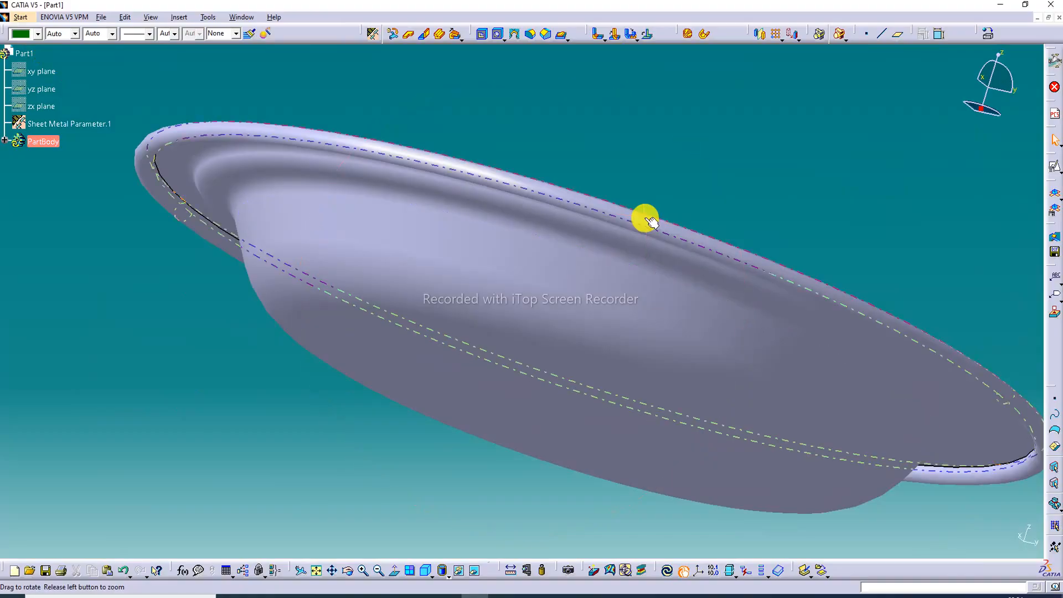
click(446, 576)
click(458, 552)
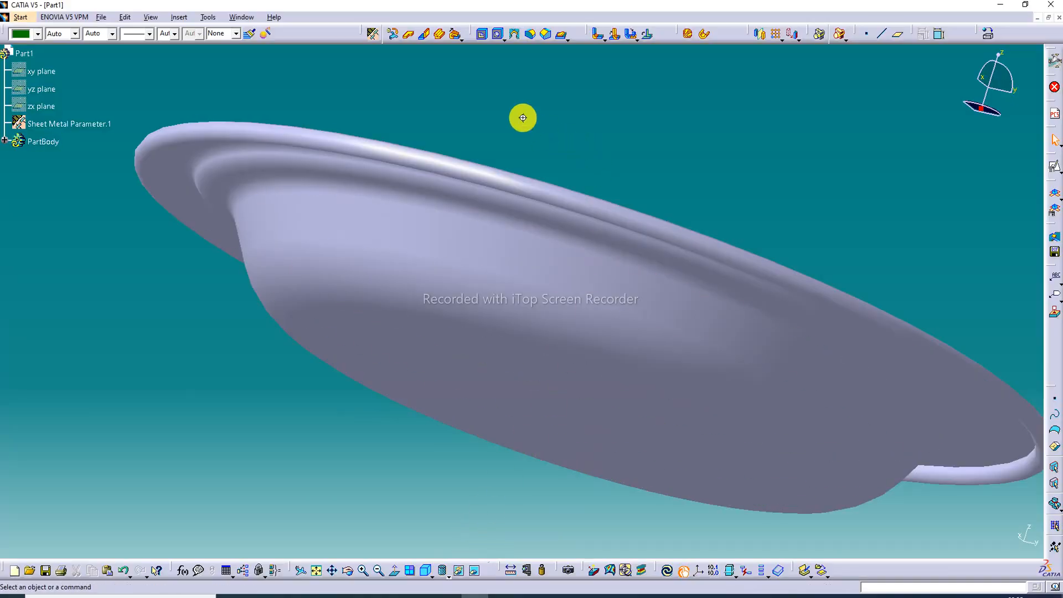
middle_drag(523, 118, 474, 197)
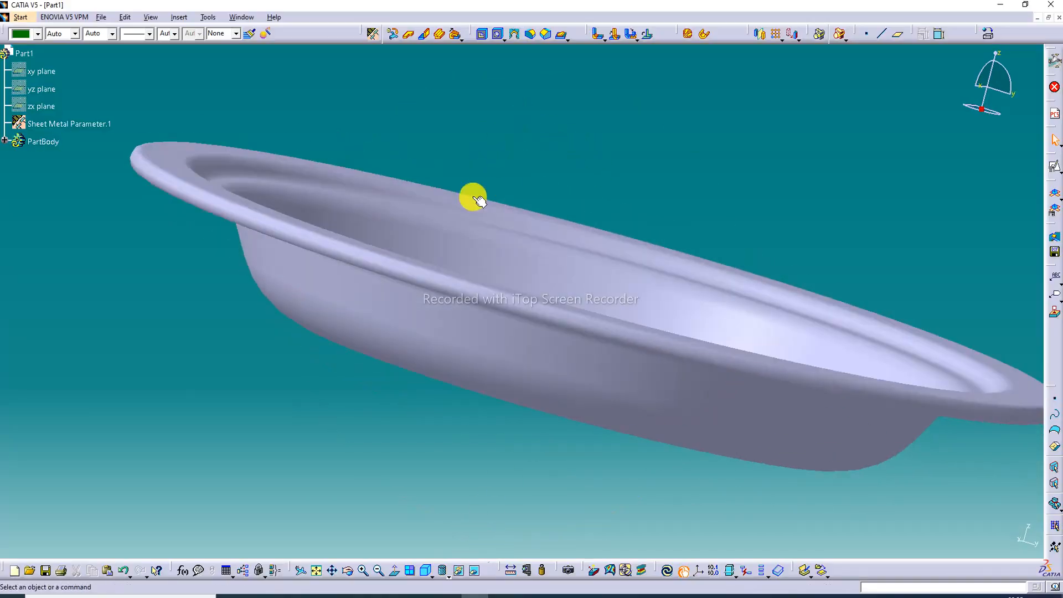
- Apply the Steel material from the Metal category to the plate body and show the body's features in the tree
click(985, 38)
click(560, 382)
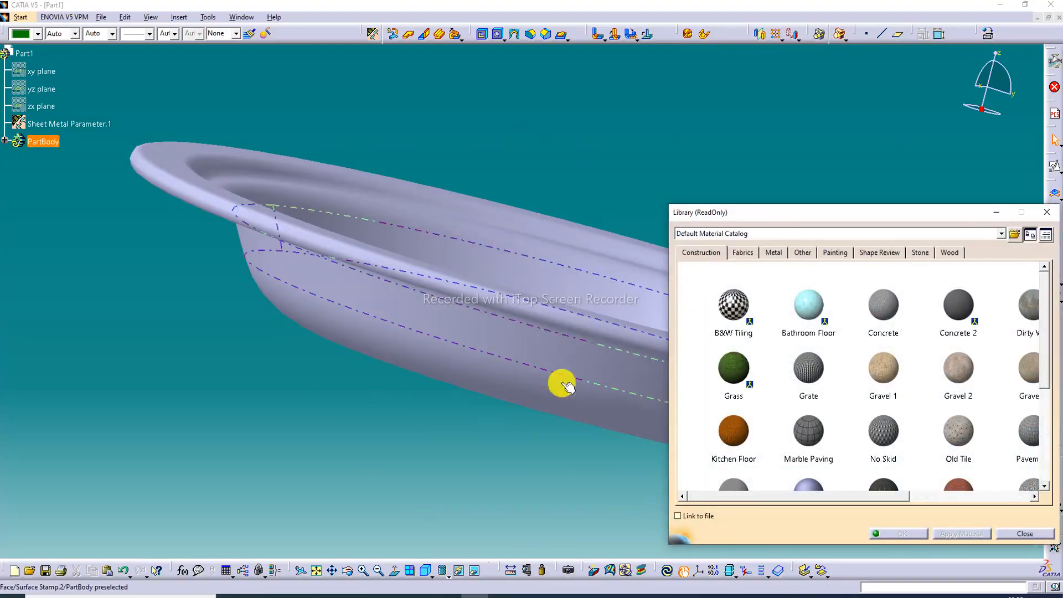
click(780, 254)
scroll(748, 376, down, 1)
drag(734, 429, 612, 380)
middle_drag(608, 354, 541, 393)
click(2, 99)
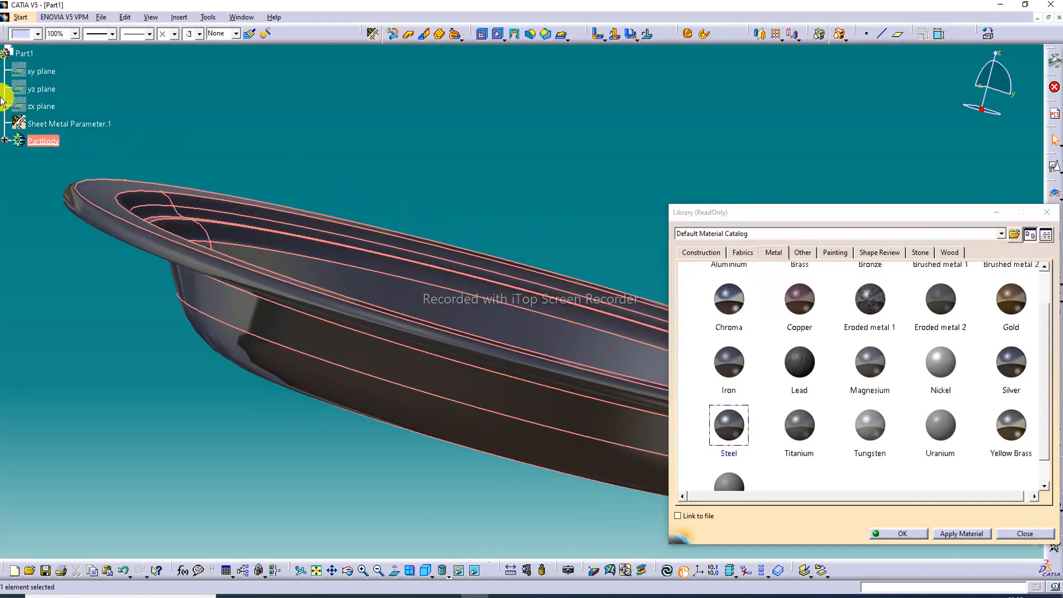
click(5, 140)
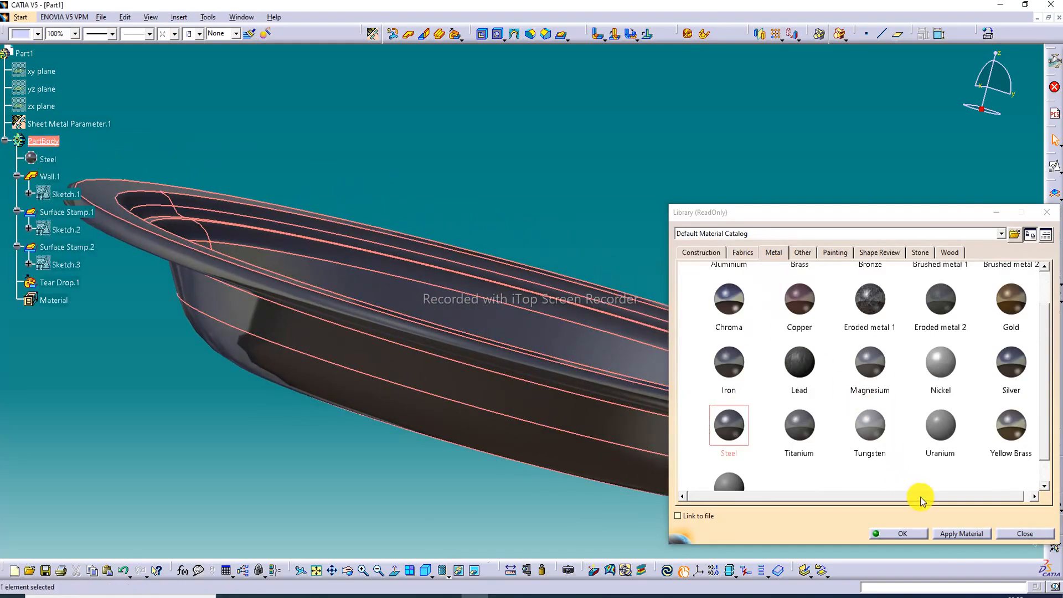
click(908, 534)
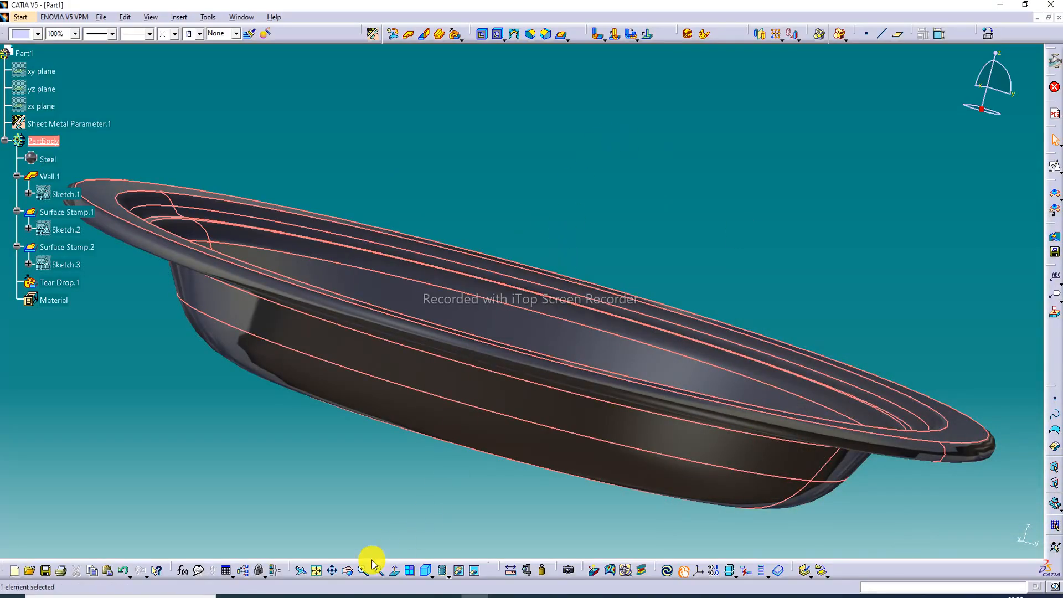
- Examine the steel plate from the side and from above, with the whole part in view
click(321, 574)
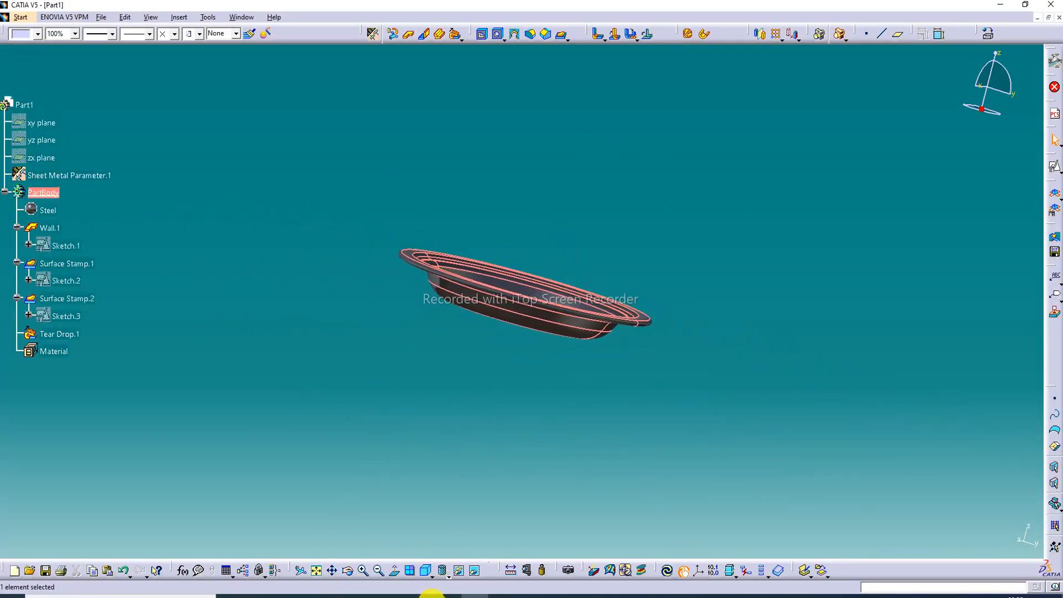
click(364, 568)
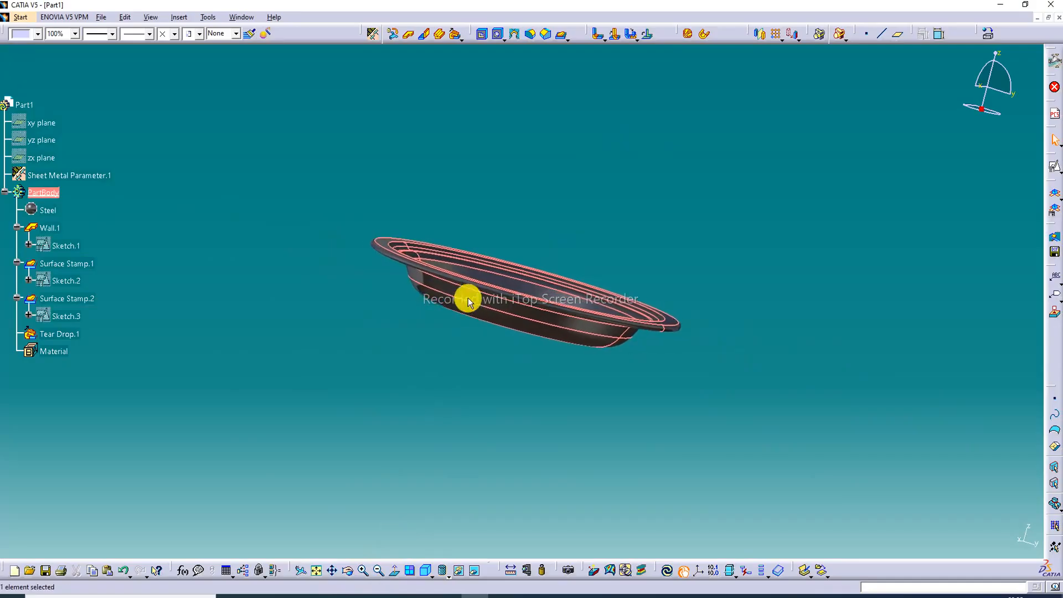
middle_drag(467, 297, 478, 254)
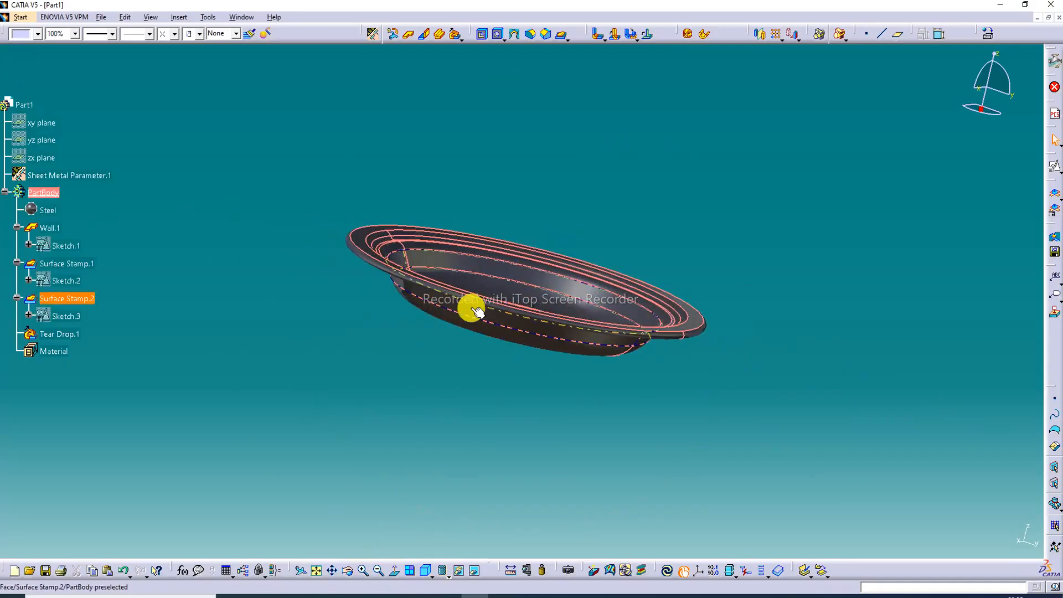
middle_drag(474, 310, 439, 396)
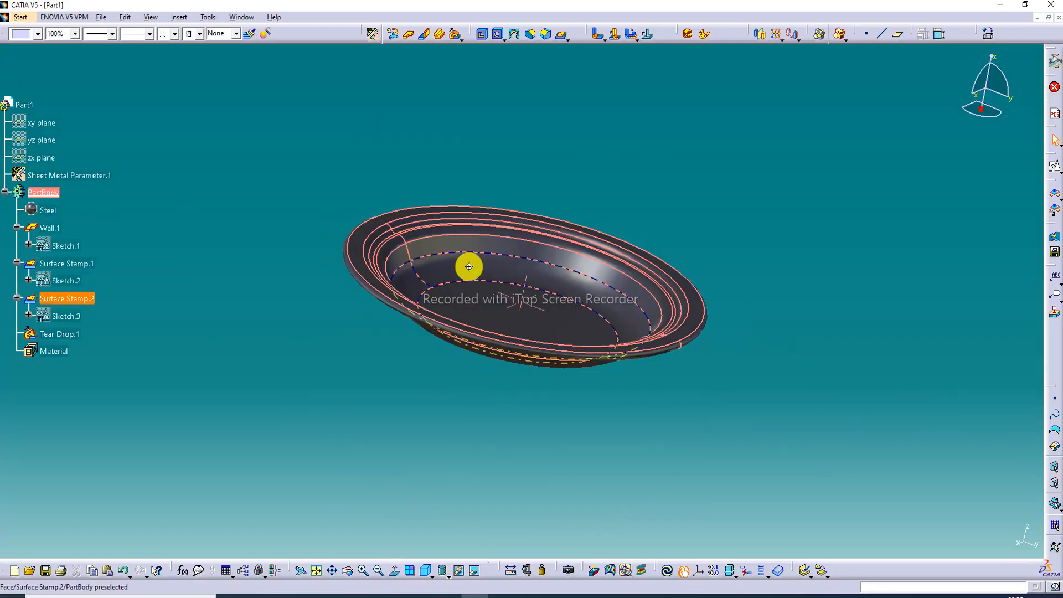
middle_drag(469, 267, 447, 332)
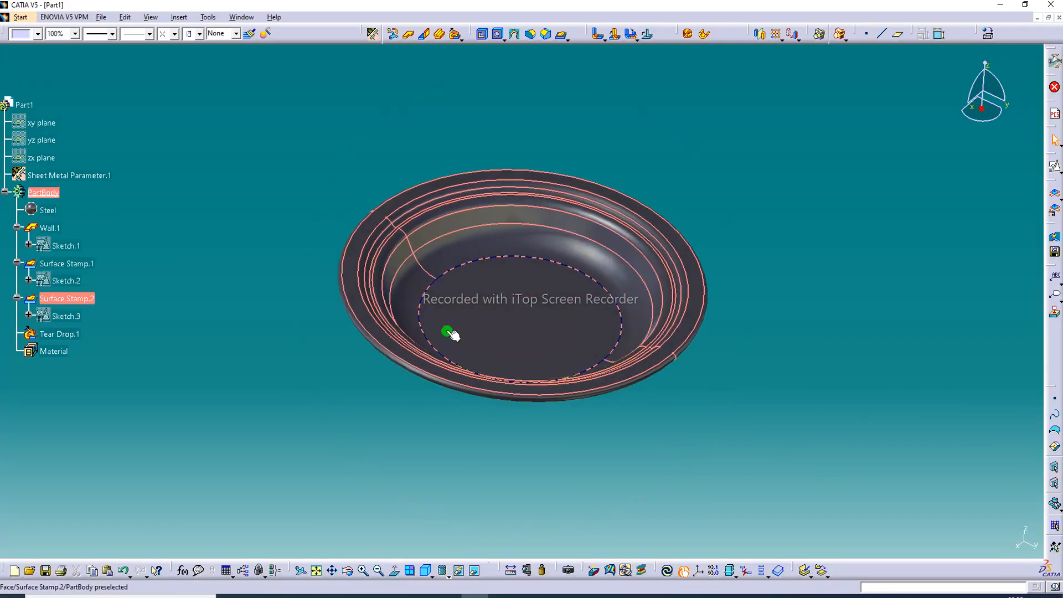
click(364, 568)
middle_click(493, 291)
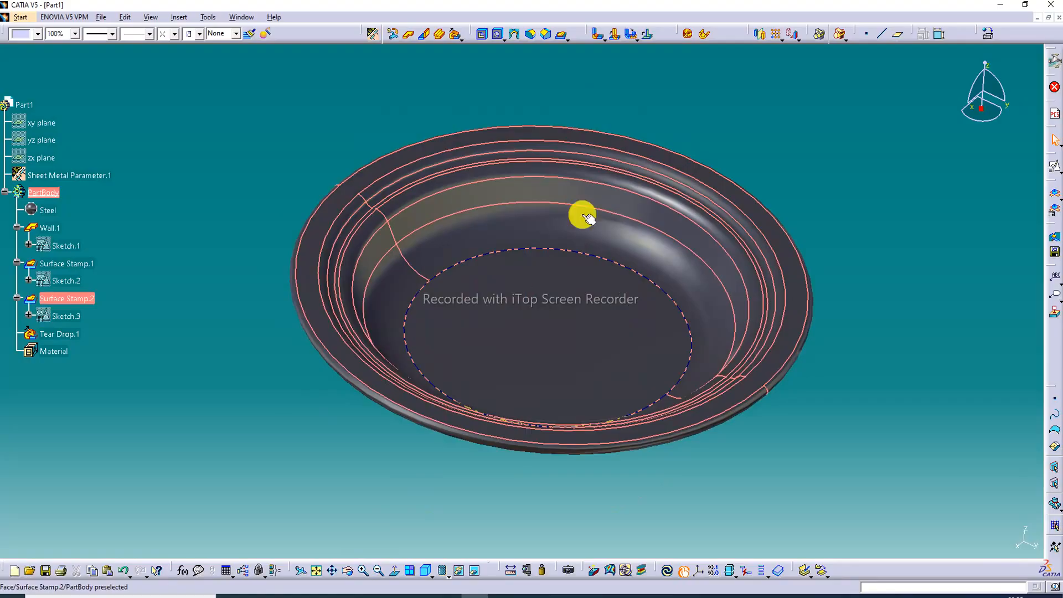
- Edit the Steel material's rendering properties, setting reflectivity to 1.00 and the predefined Road image as its reflection
click(40, 209)
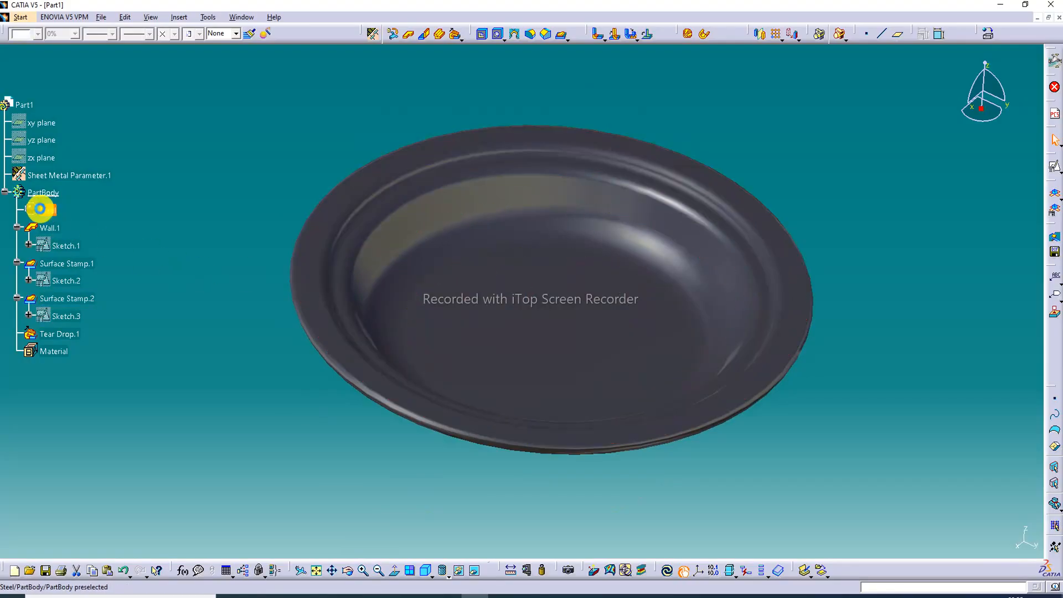
right_click(40, 209)
click(71, 257)
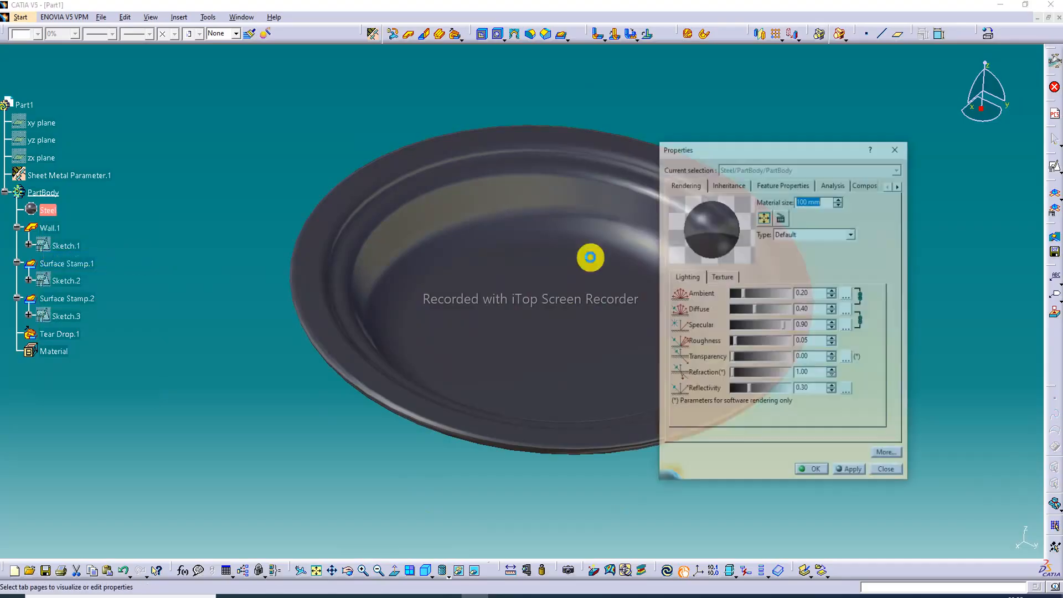
drag(761, 394, 791, 395)
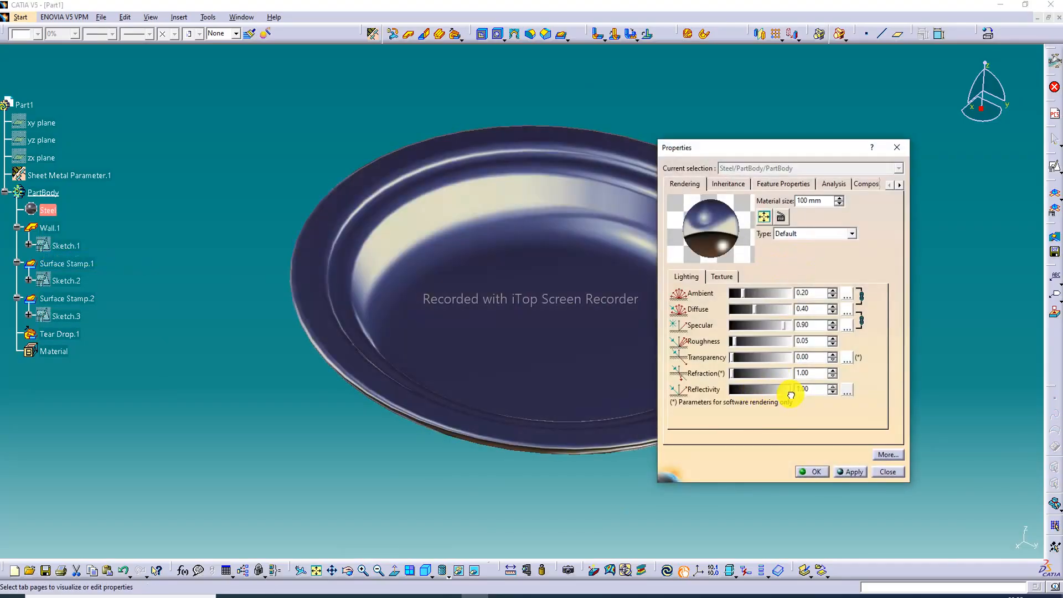
click(848, 392)
click(921, 336)
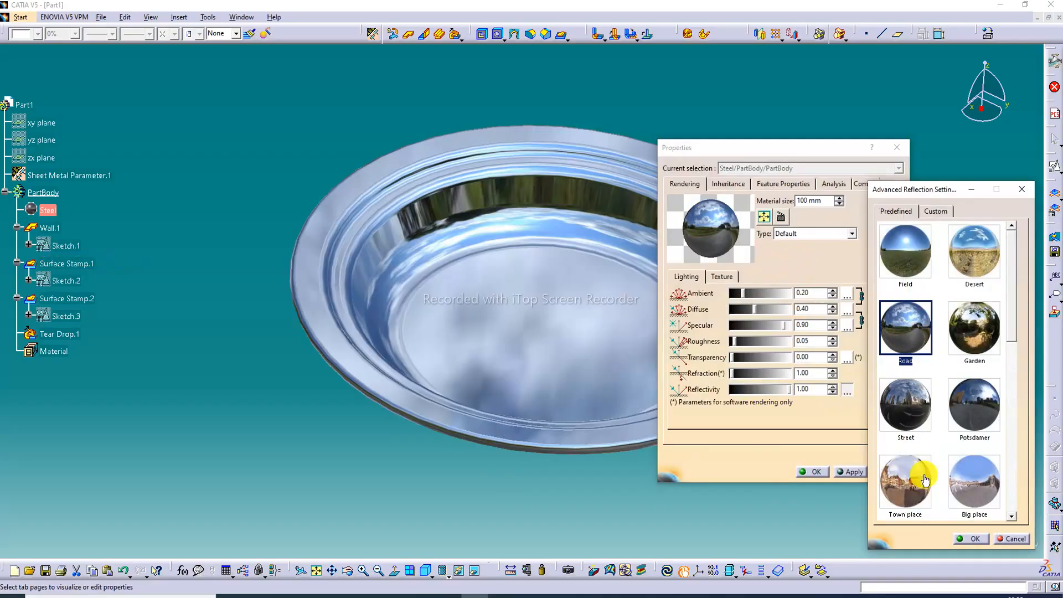
click(971, 539)
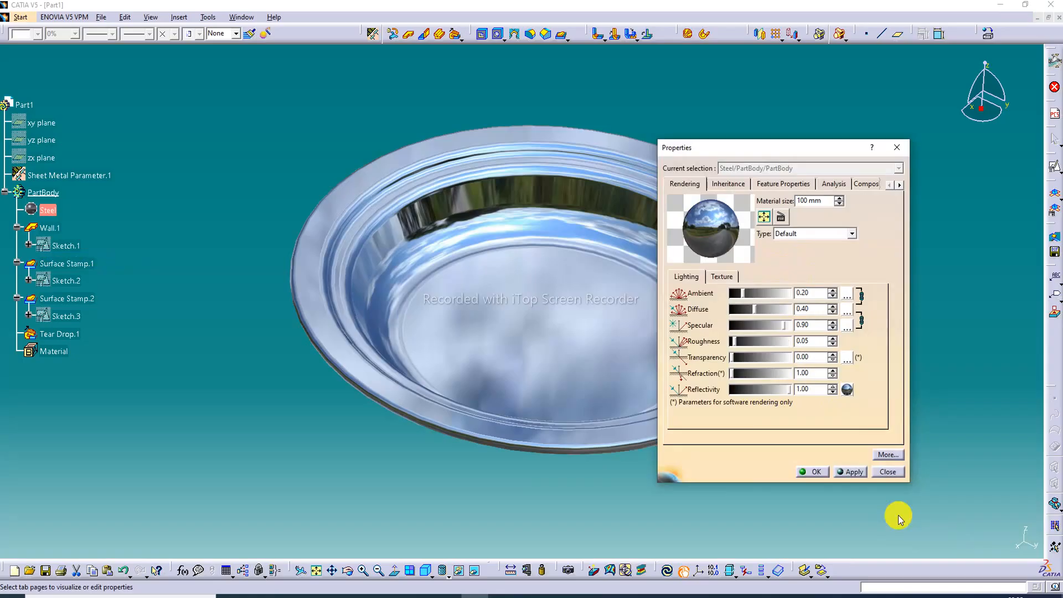
click(826, 472)
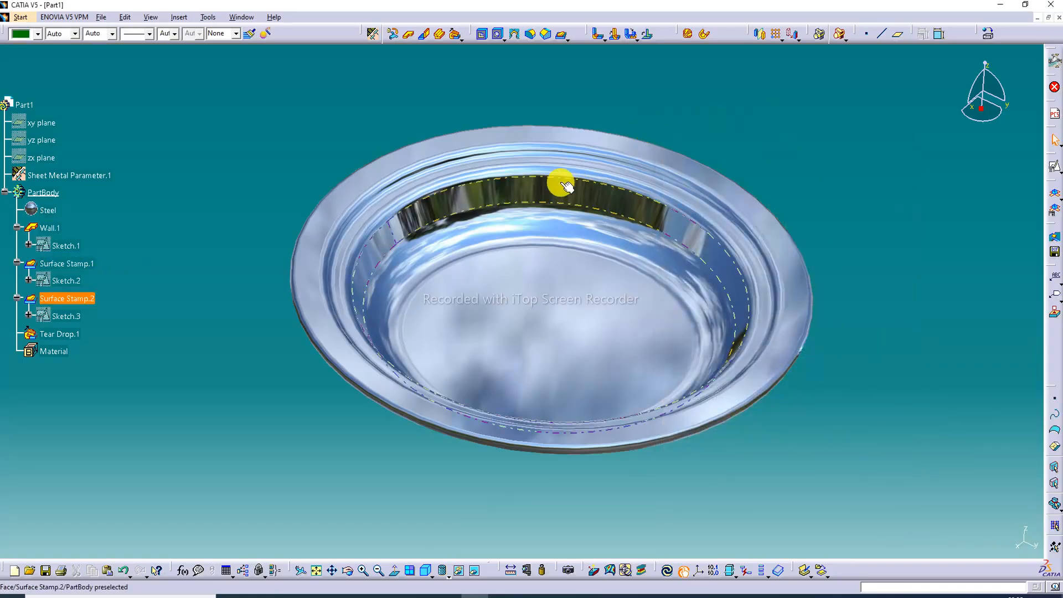
- Examine the reflective finish on the plate's bowl, rim and underside from several angles
middle_click(560, 183)
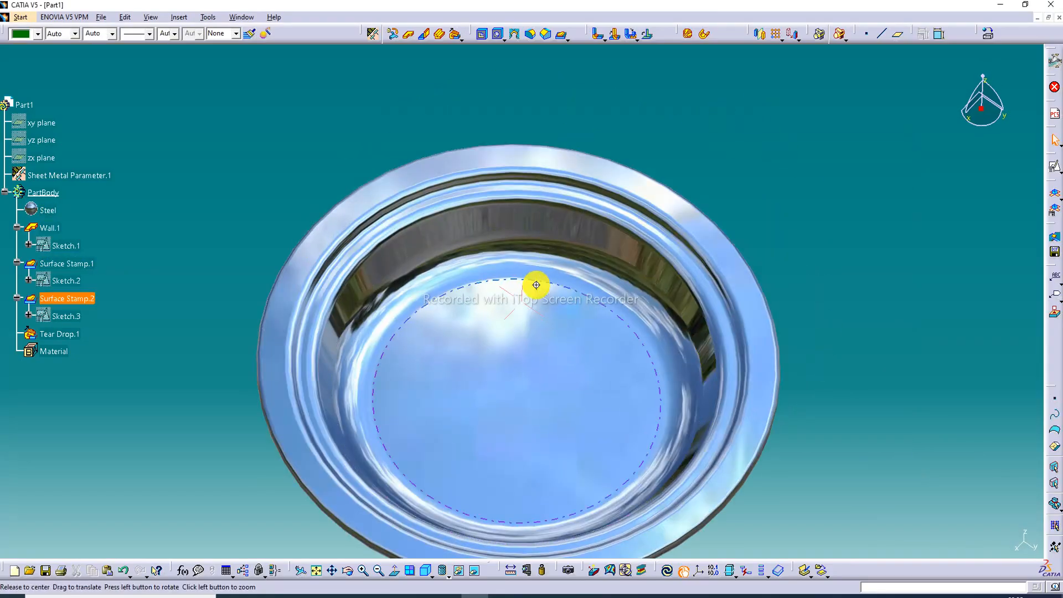
middle_drag(535, 283, 553, 180)
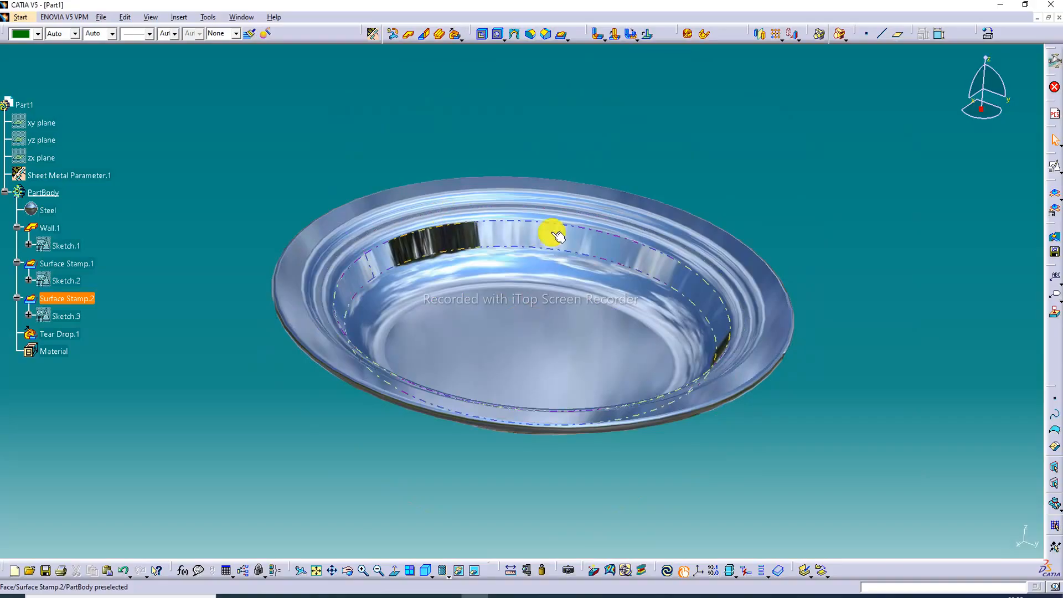
middle_drag(576, 305, 532, 166)
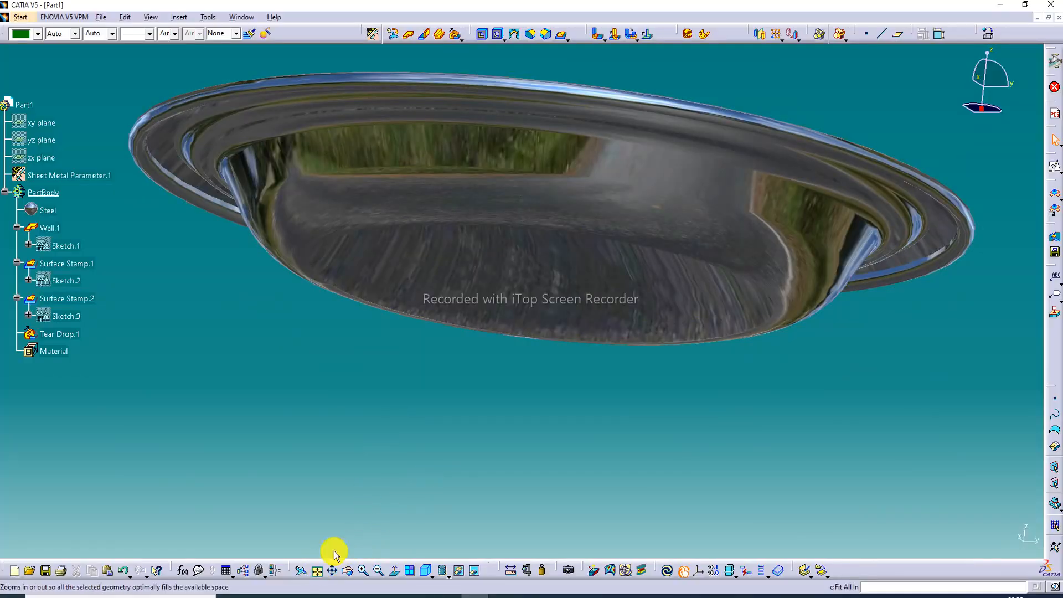
click(316, 570)
middle_drag(501, 178, 487, 443)
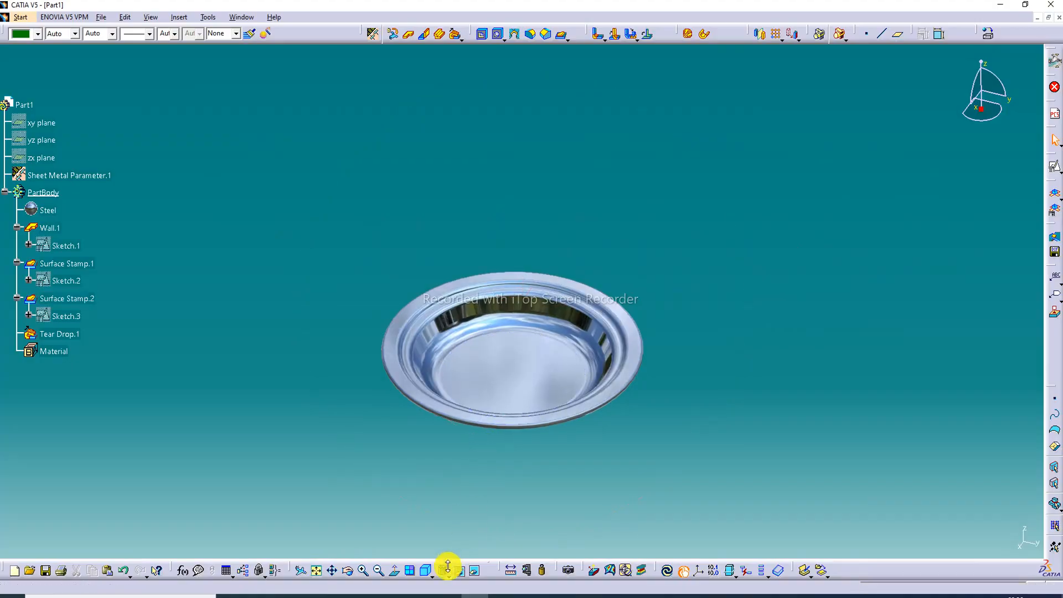
click(363, 570)
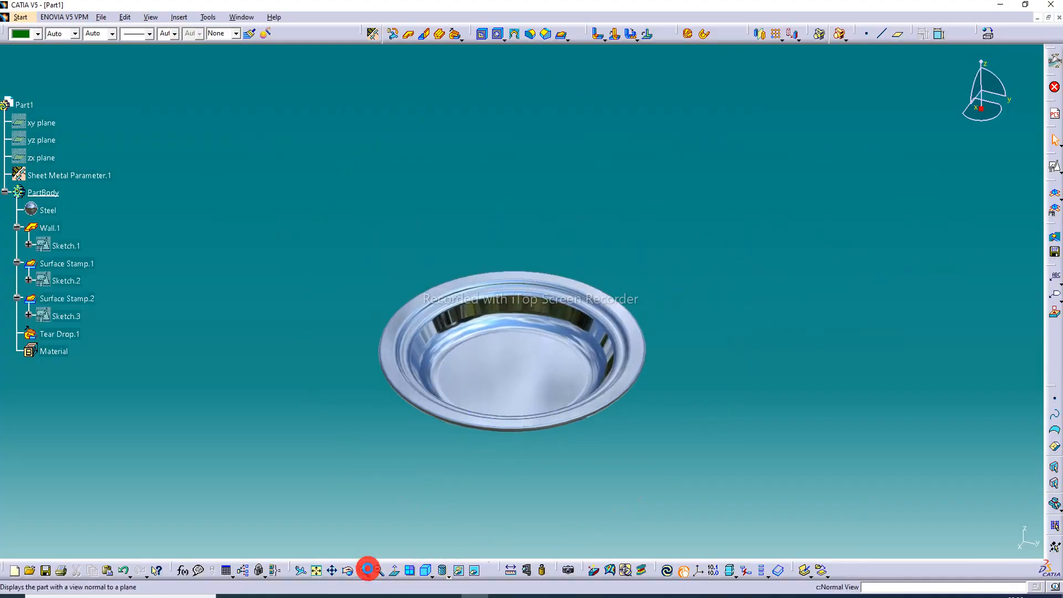
click(365, 571)
middle_drag(473, 369, 516, 256)
click(529, 248)
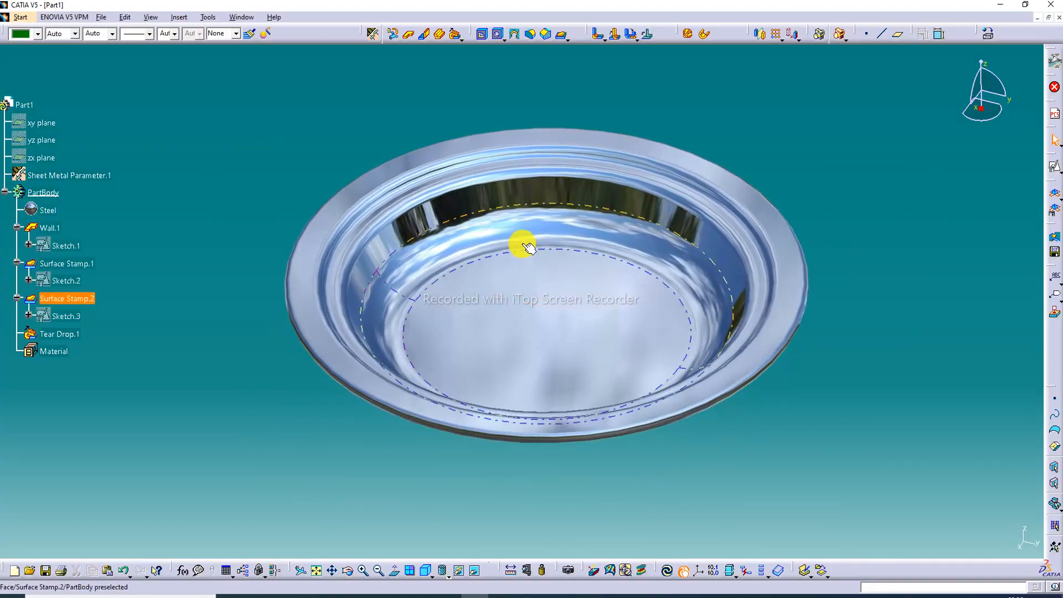
- Split the display into four simultaneous views and tilt the plate in the isometric view and both side-on views to show the bowl
click(413, 516)
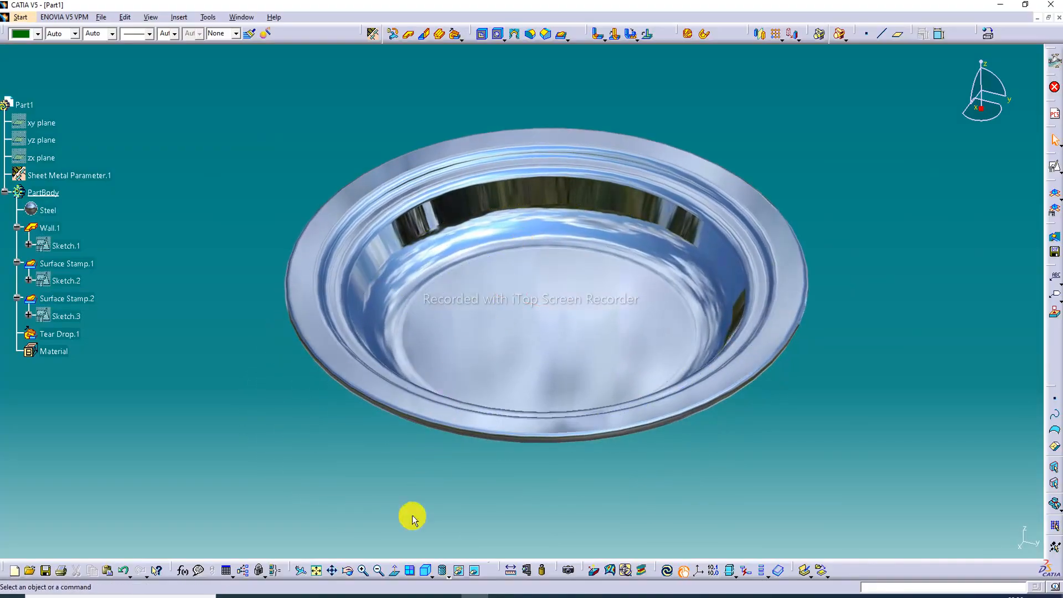
click(412, 572)
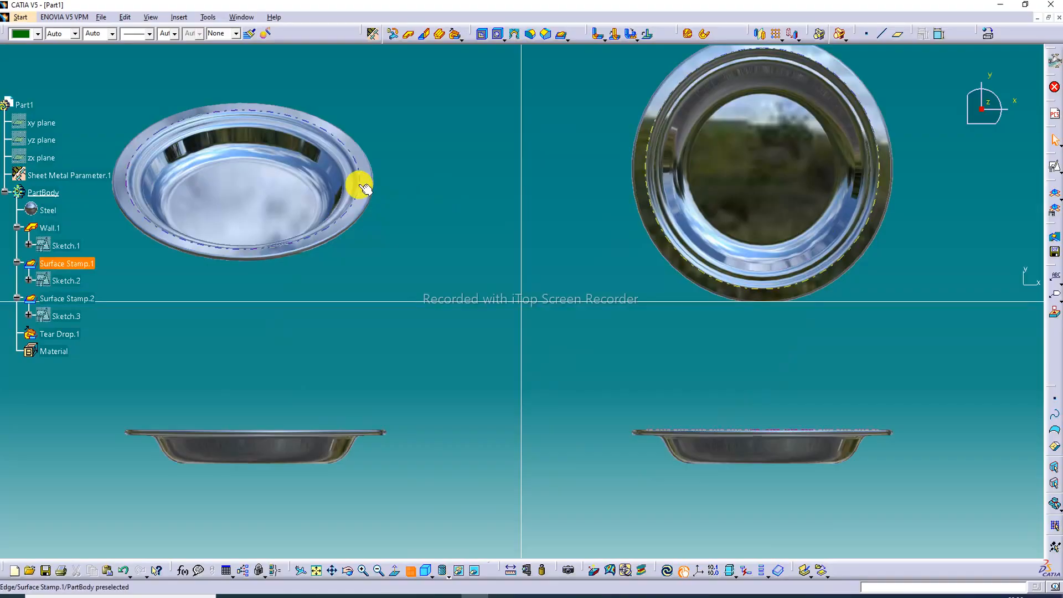
middle_drag(364, 183, 393, 173)
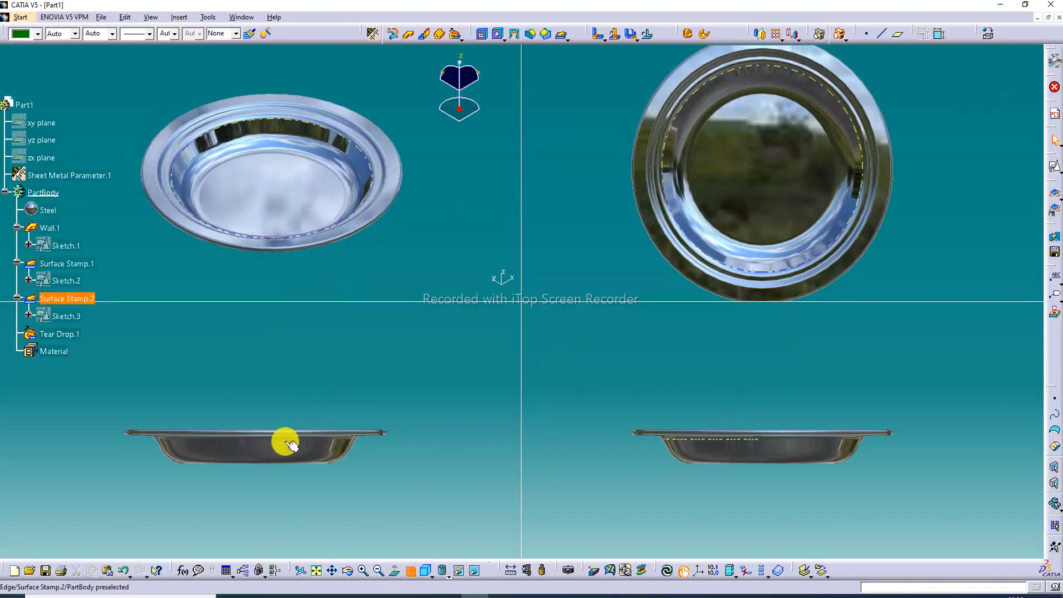
middle_drag(285, 443, 421, 454)
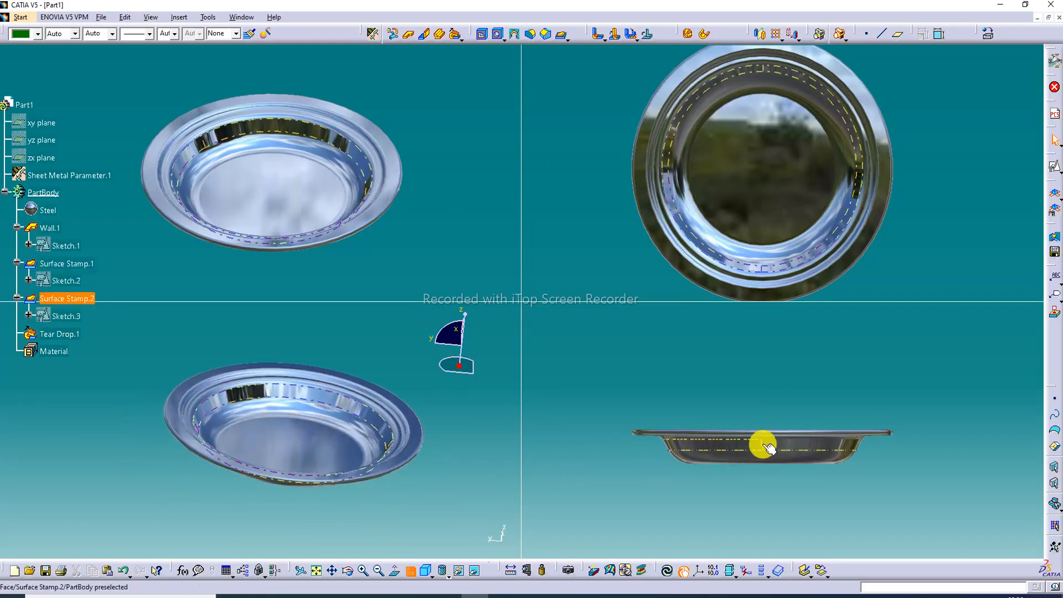
middle_drag(759, 444, 758, 488)
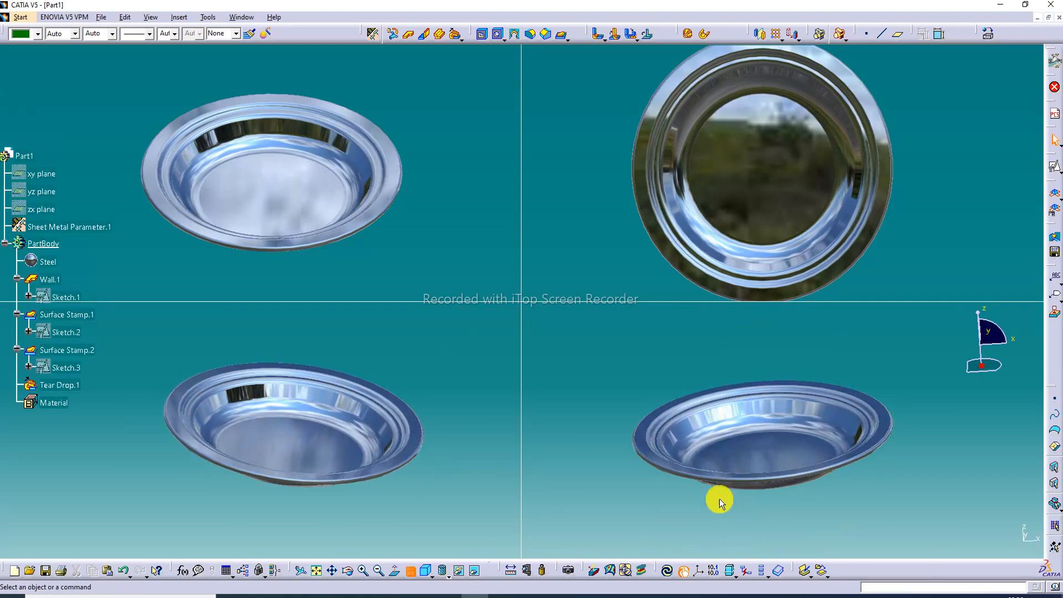
- Enlarge the plate in the three tilted views and examine the reflective finish inside the bowl
click(364, 571)
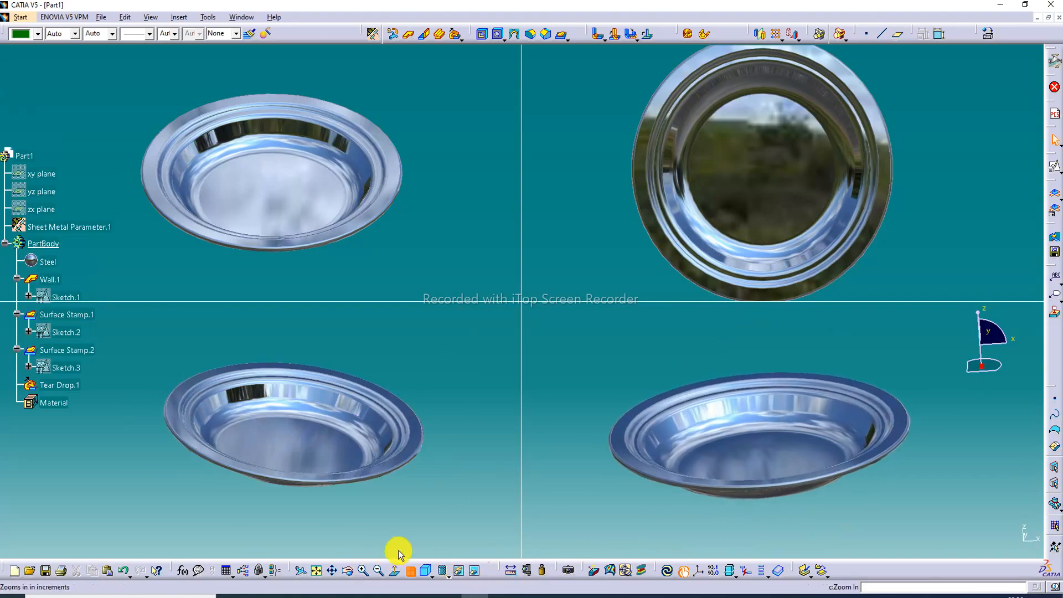
click(351, 426)
click(362, 571)
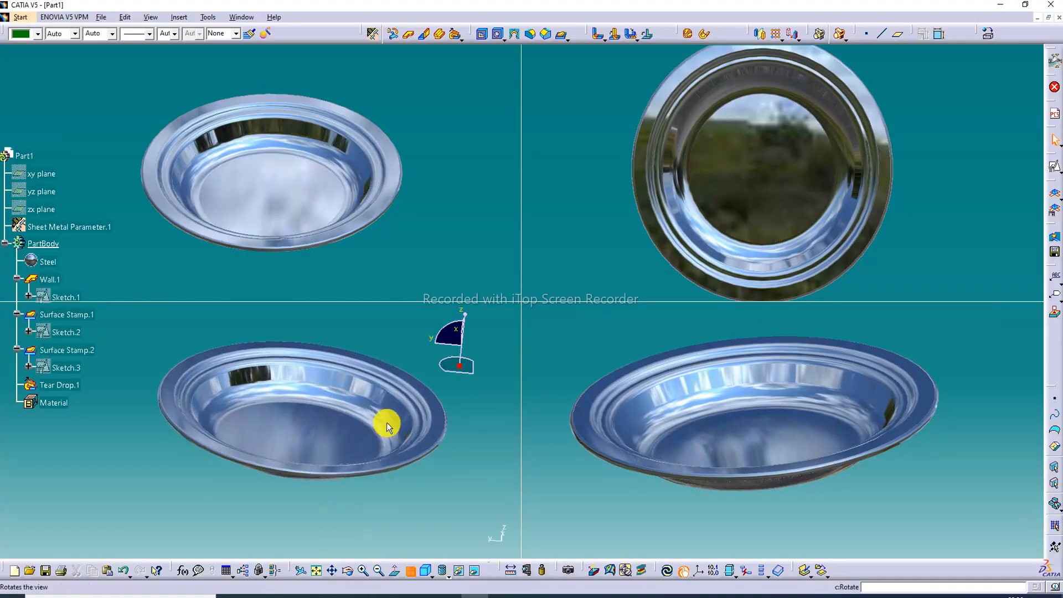
click(350, 219)
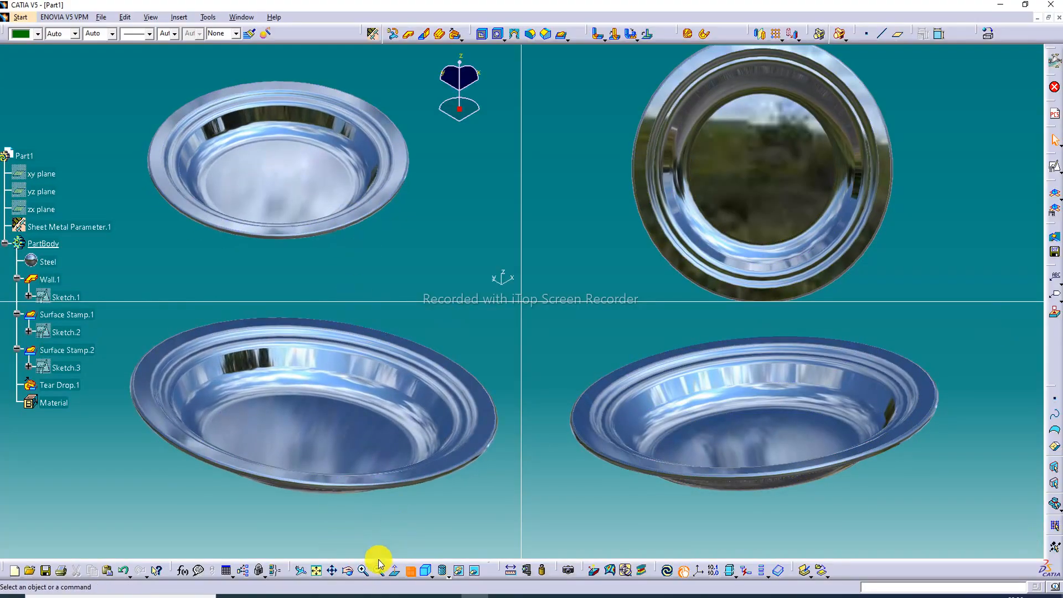
click(364, 570)
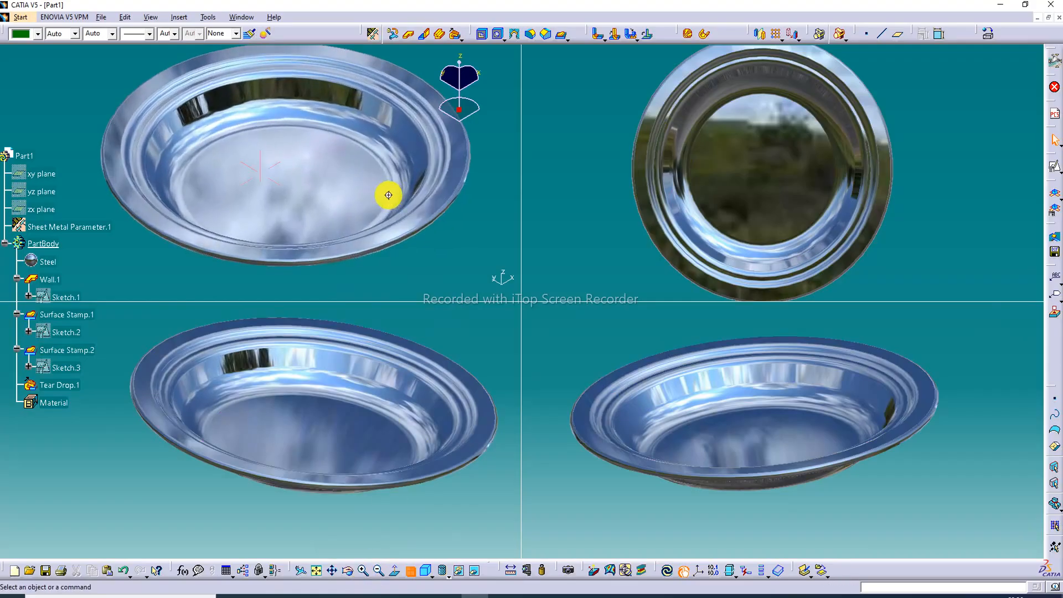
middle_drag(380, 197, 380, 210)
middle_drag(330, 372, 325, 382)
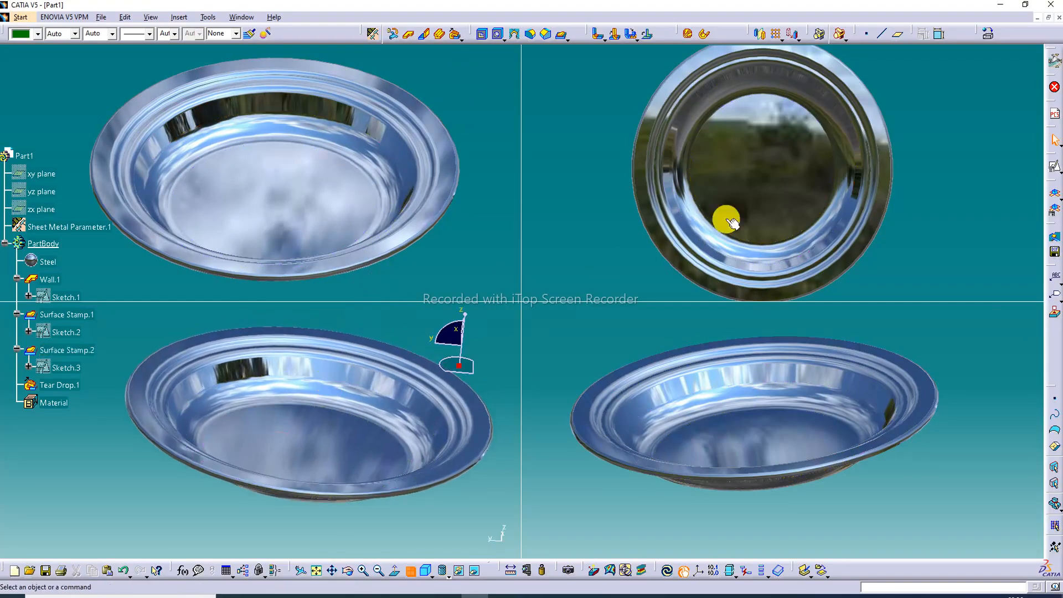
- Turn the plate over in the top-down view, enlarge it there, and examine the reflective underside and rolled rim
middle_drag(804, 175, 784, 198)
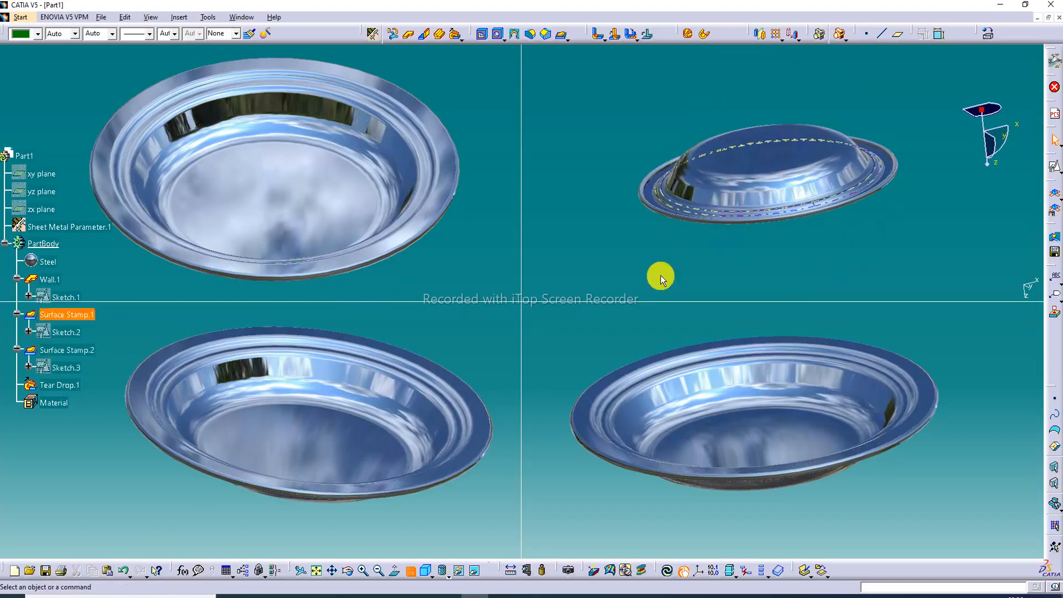
click(366, 567)
middle_drag(809, 171, 836, 159)
middle_drag(836, 167, 743, 56)
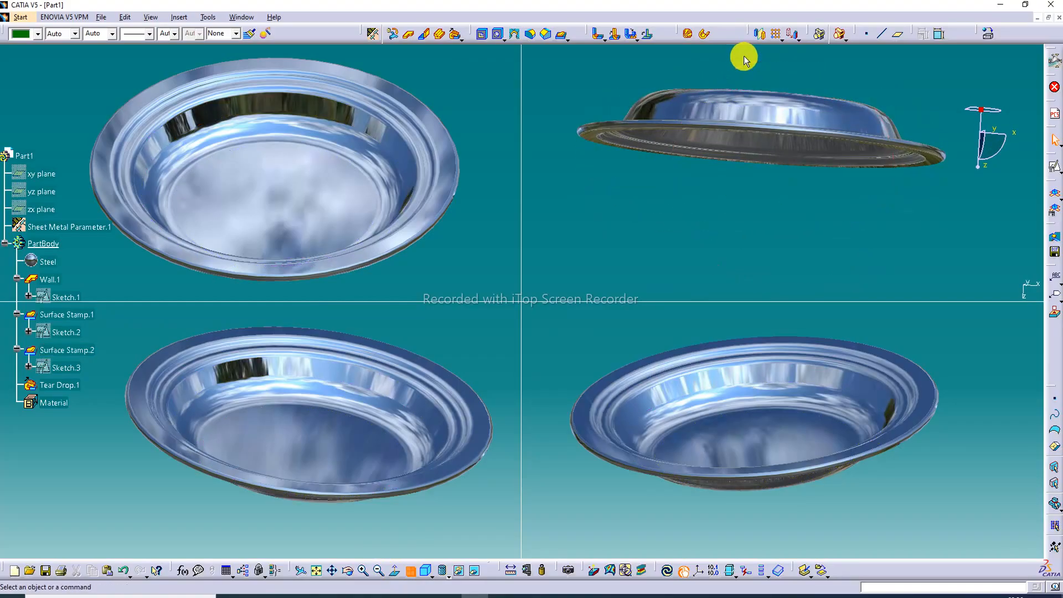
middle_drag(682, 82, 749, 143)
right_click(846, 128)
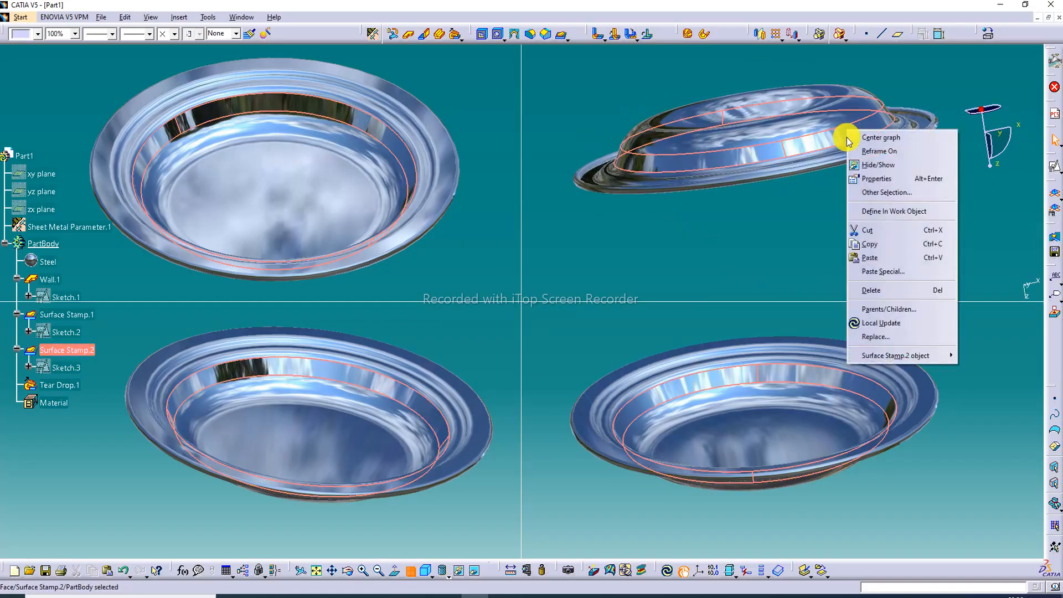
click(936, 83)
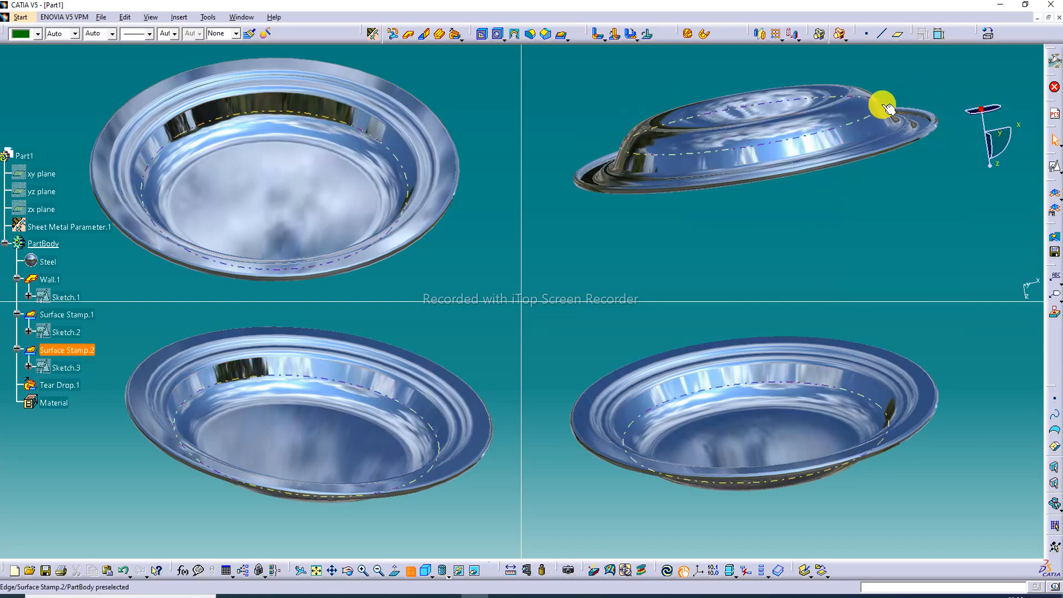
middle_drag(883, 105, 822, 159)
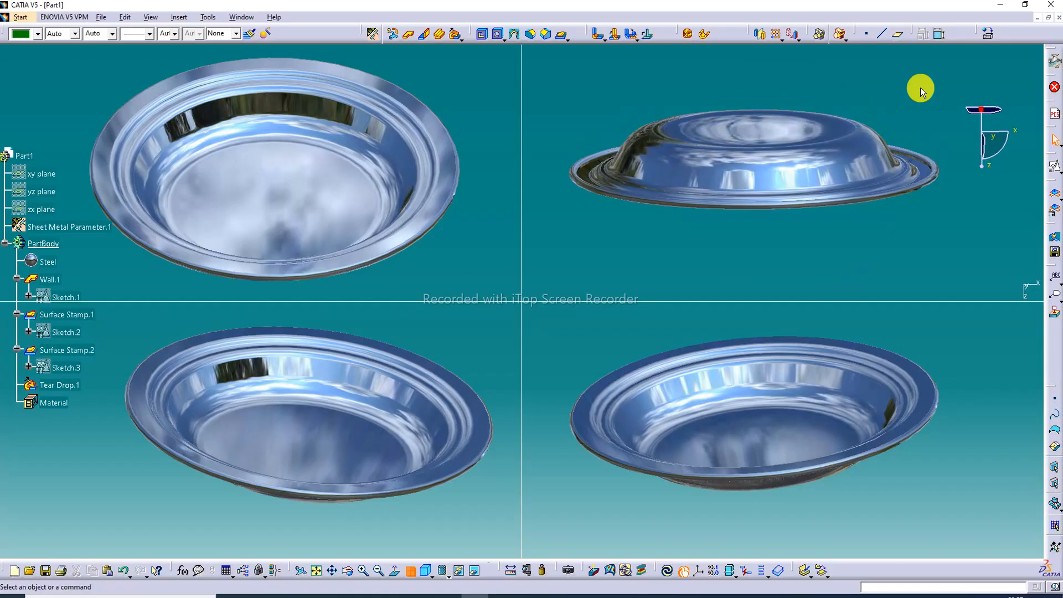
- Compare the bowl and rim reflections across the views showing the plate's upper side
middle_drag(379, 388, 377, 399)
mouse_move(402, 243)
middle_down()
mouse_move(392, 218)
mouse_move(415, 228)
middle_up()
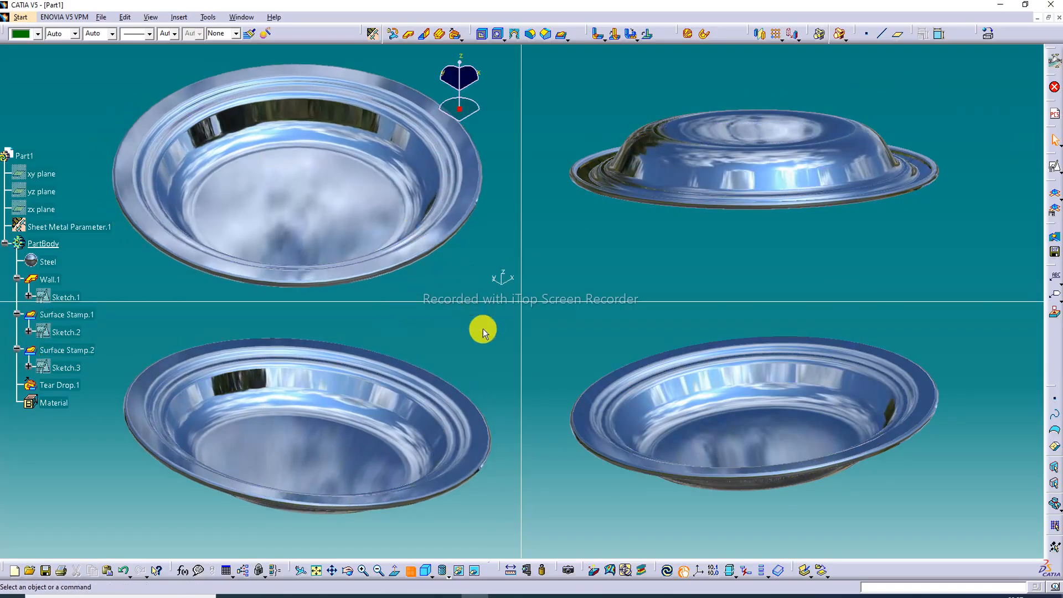
middle_click(561, 350)
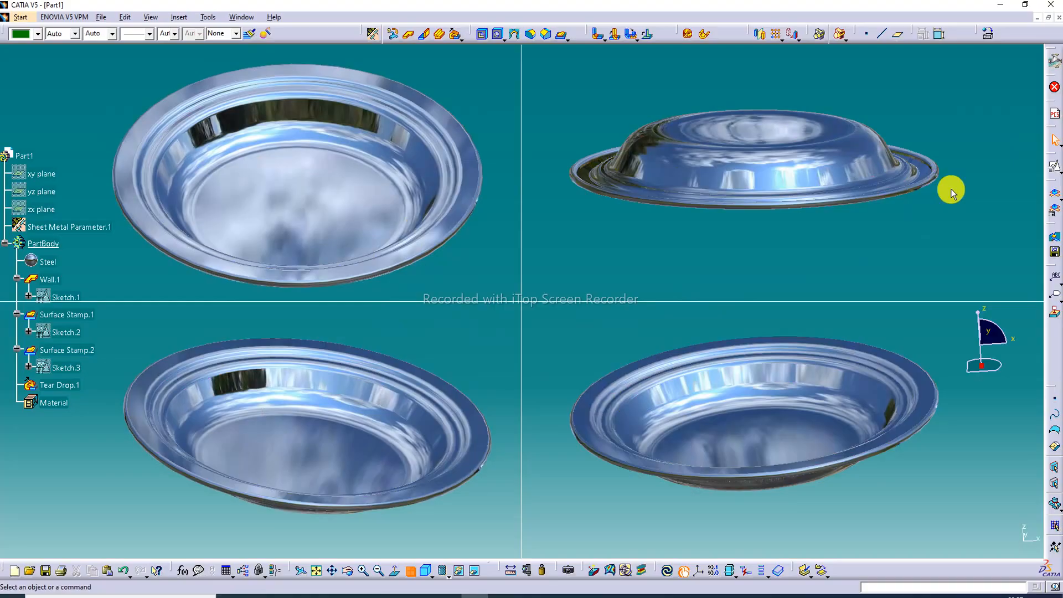